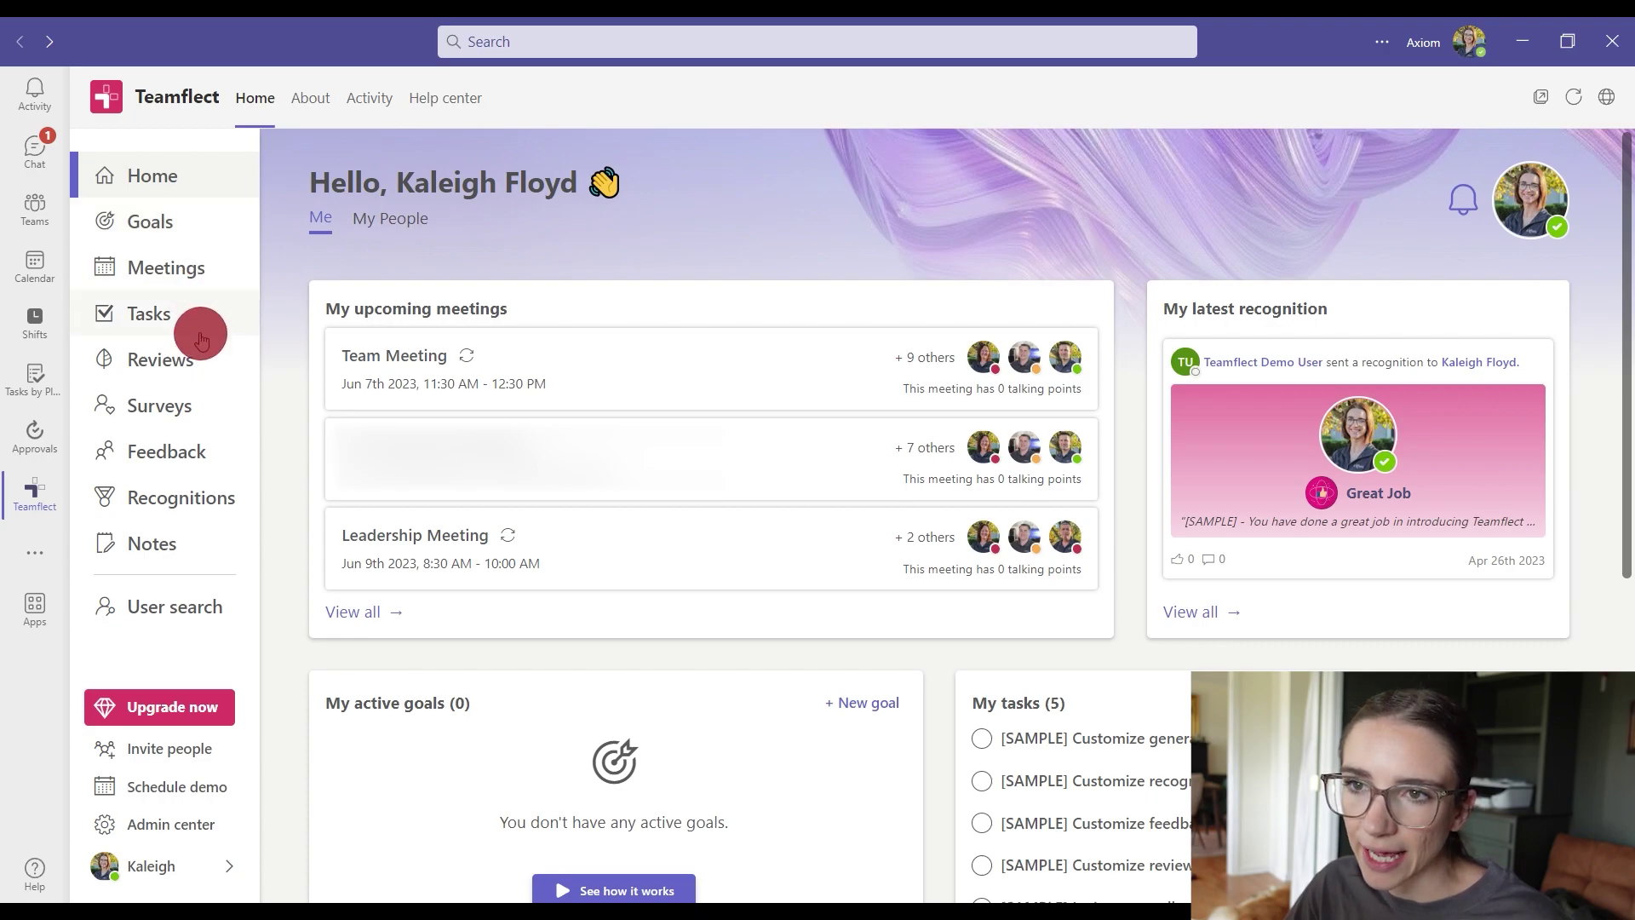
Step: Examine the progress measurement and visibility options in the new goal form, leaving it without creating a goal
click(160, 223)
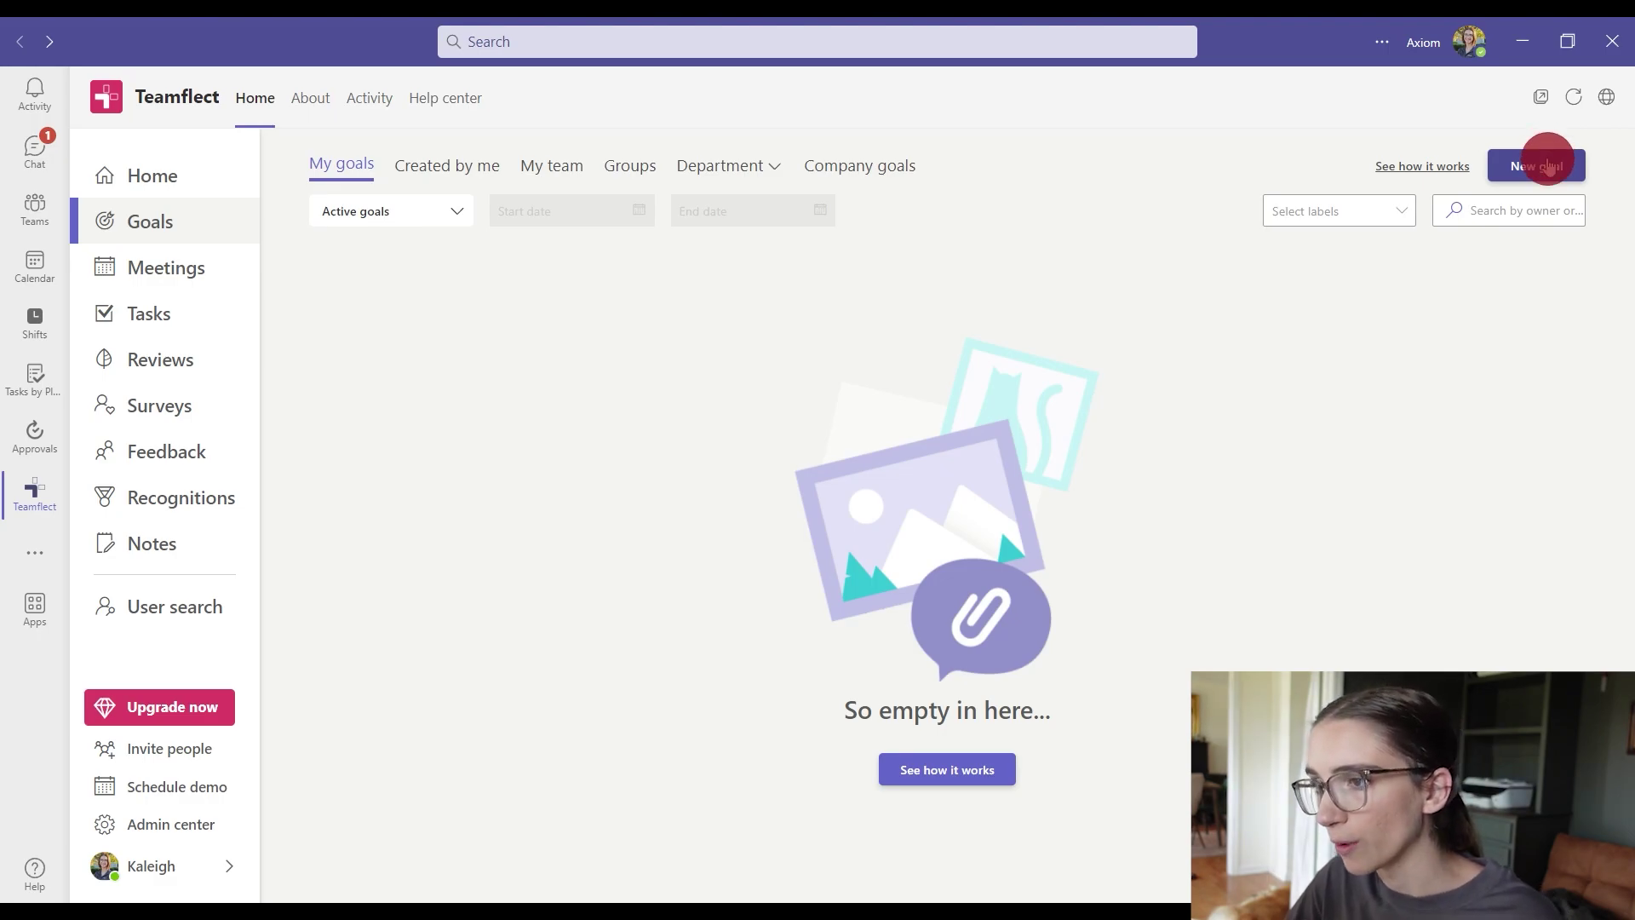
click(1548, 167)
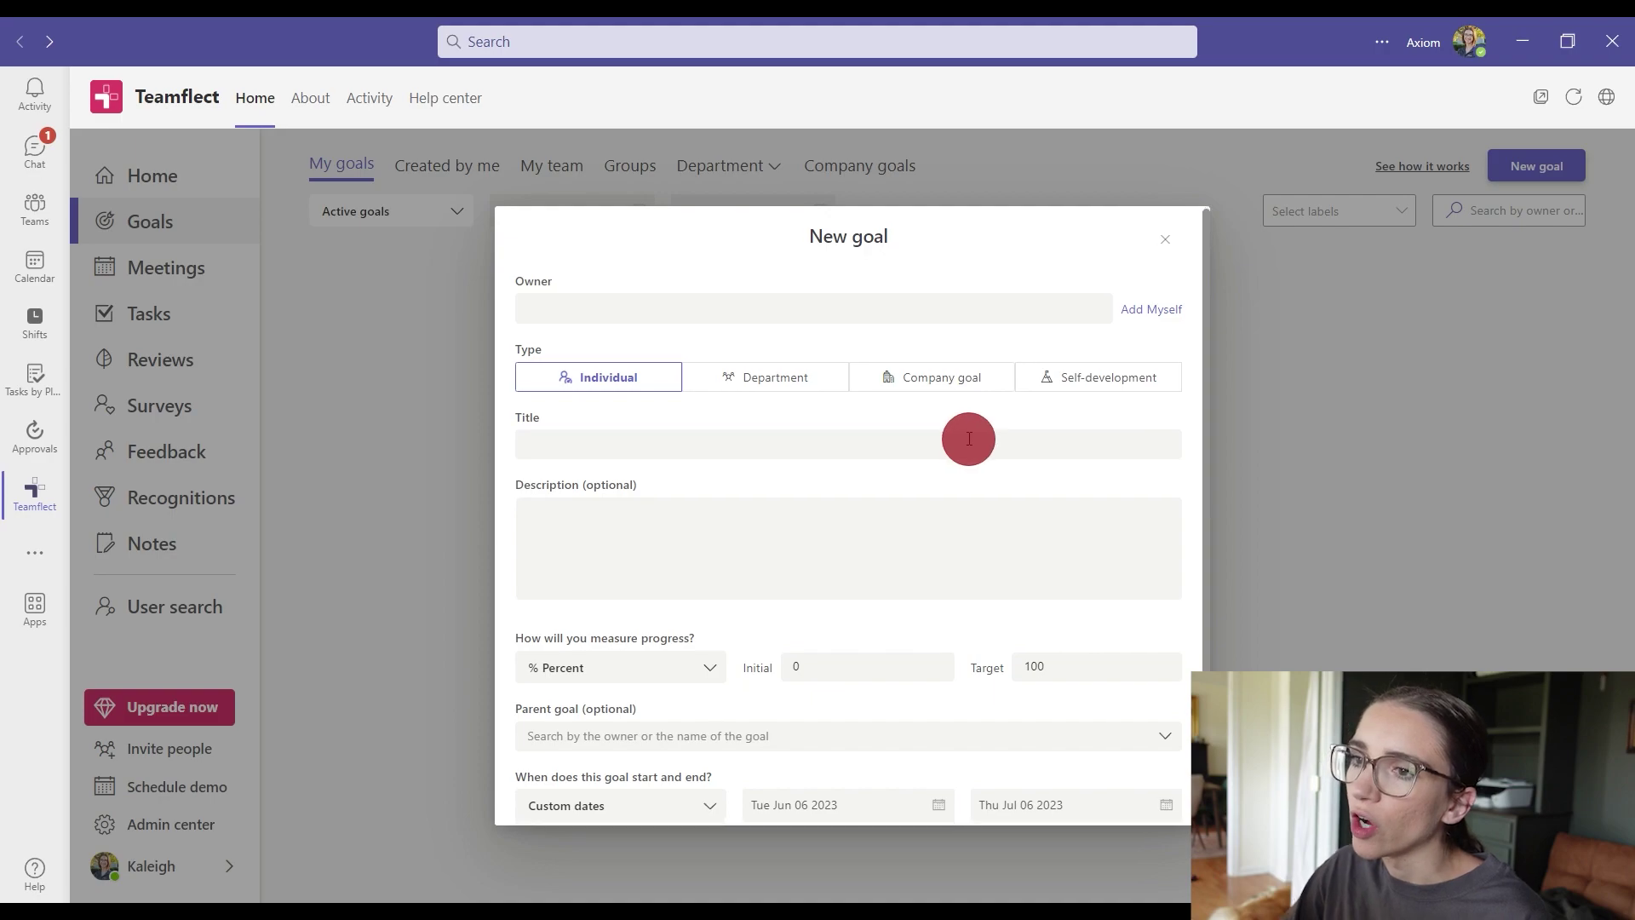
scroll(969, 441, down, 2)
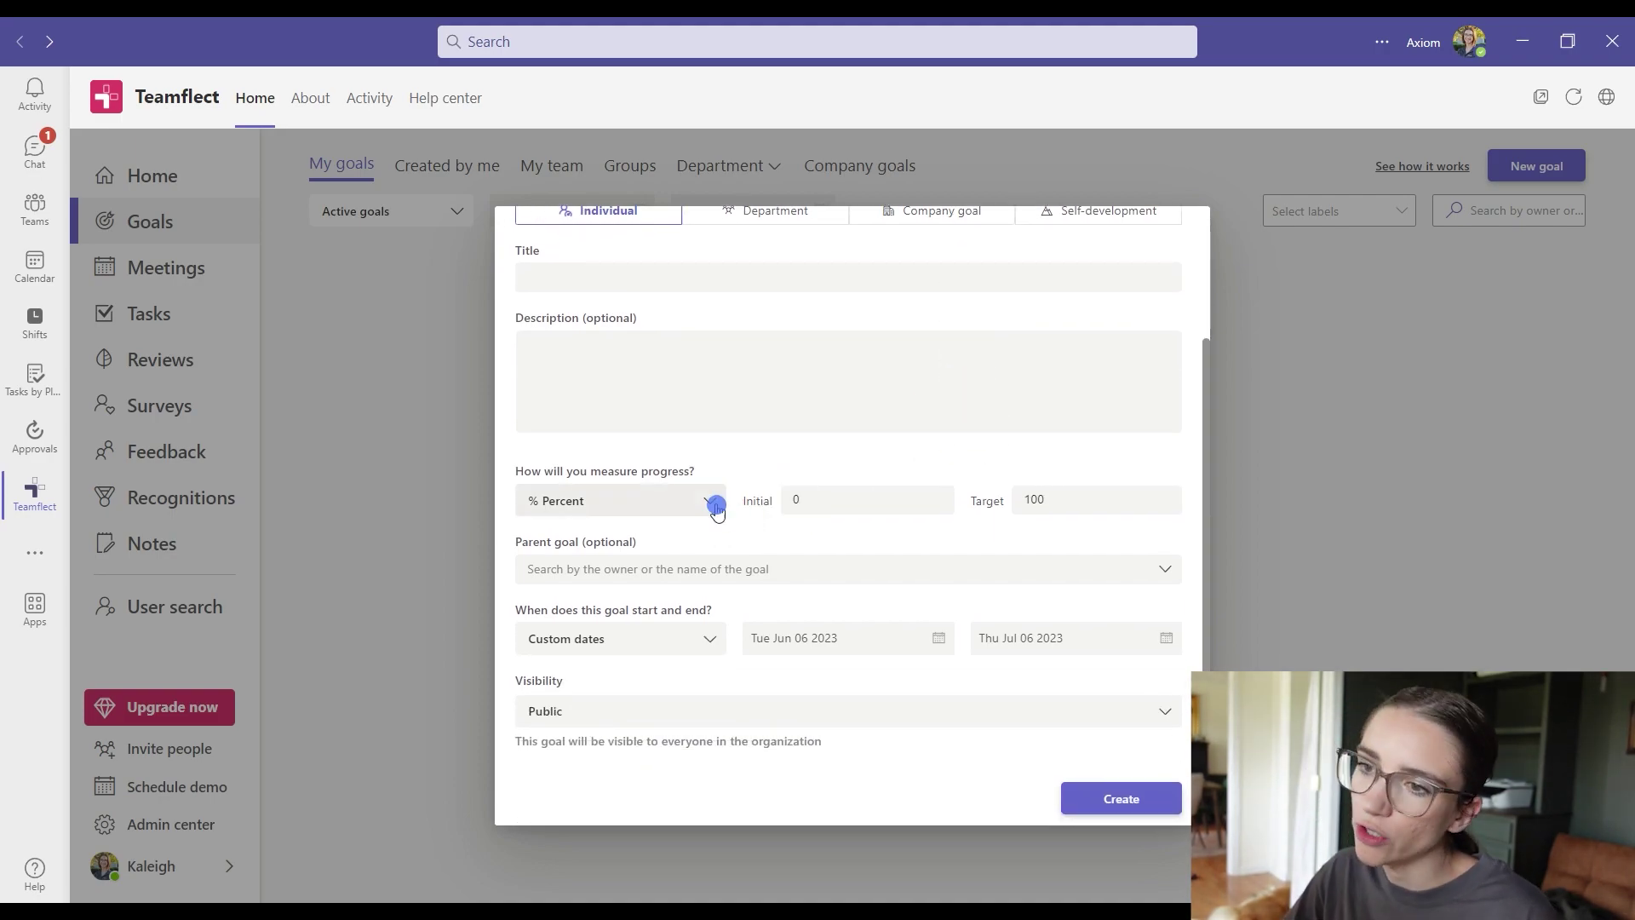
click(714, 503)
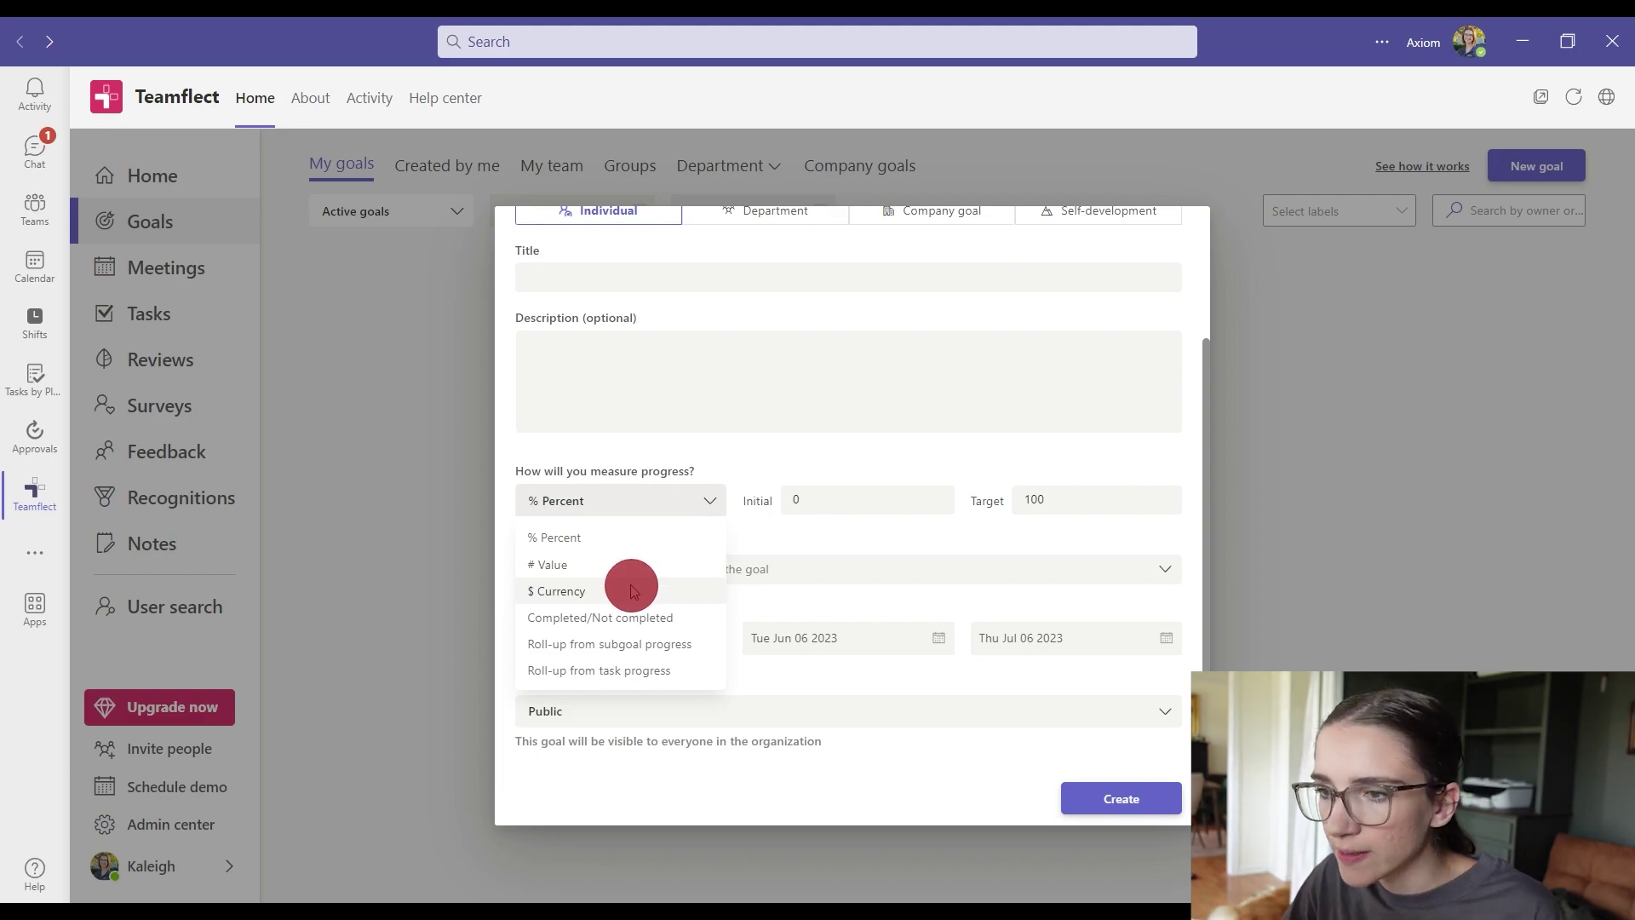
click(756, 536)
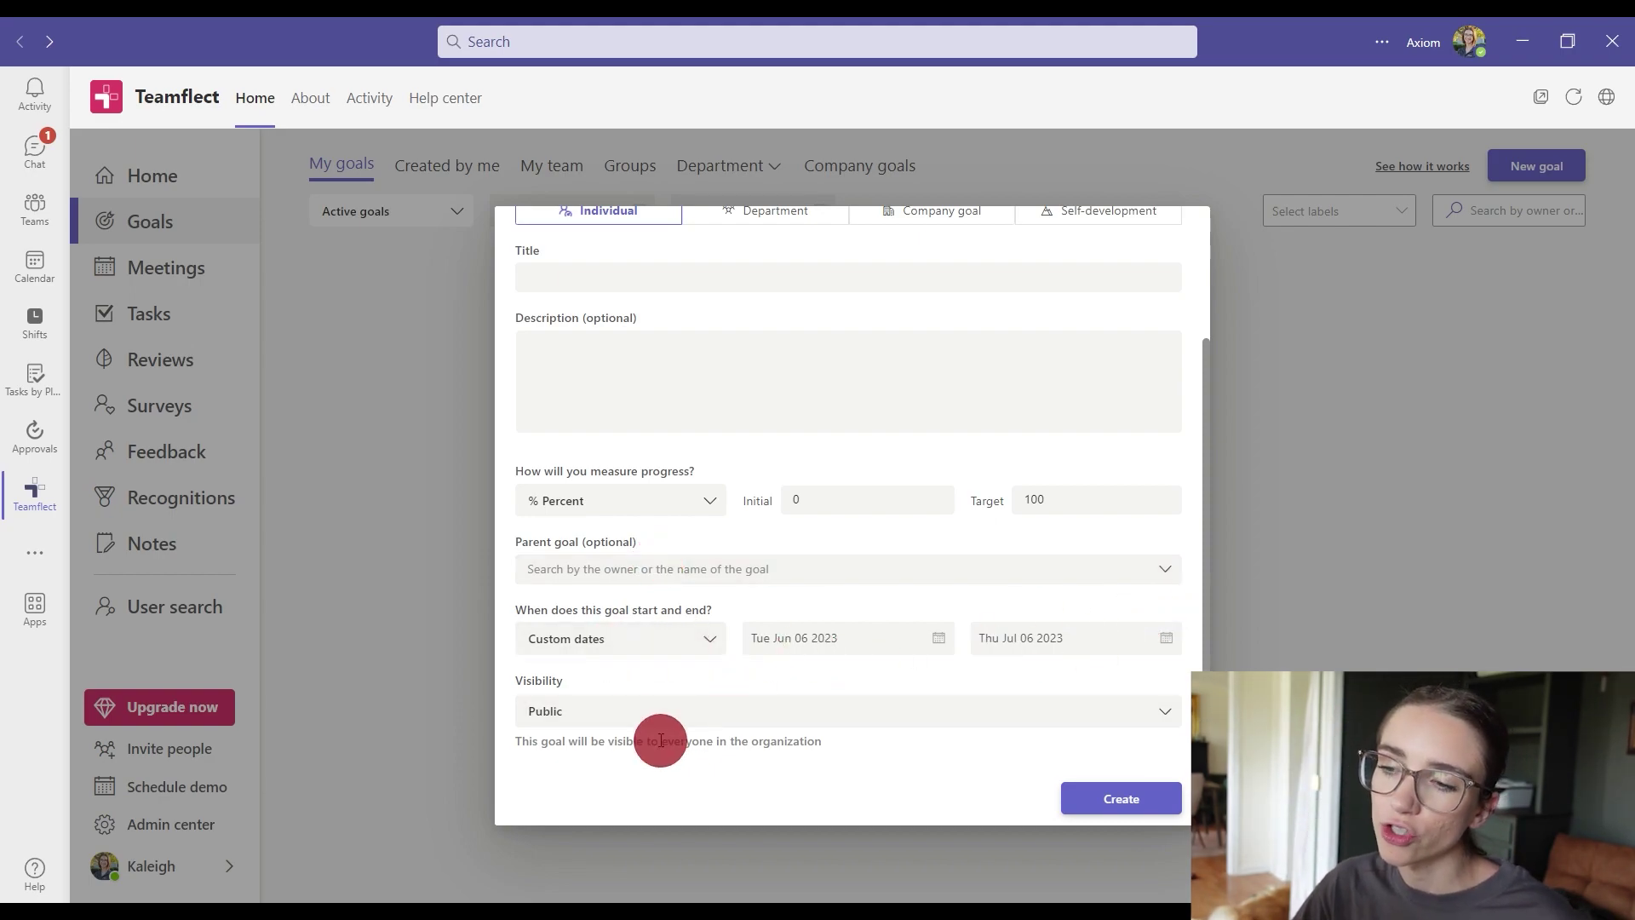
click(583, 720)
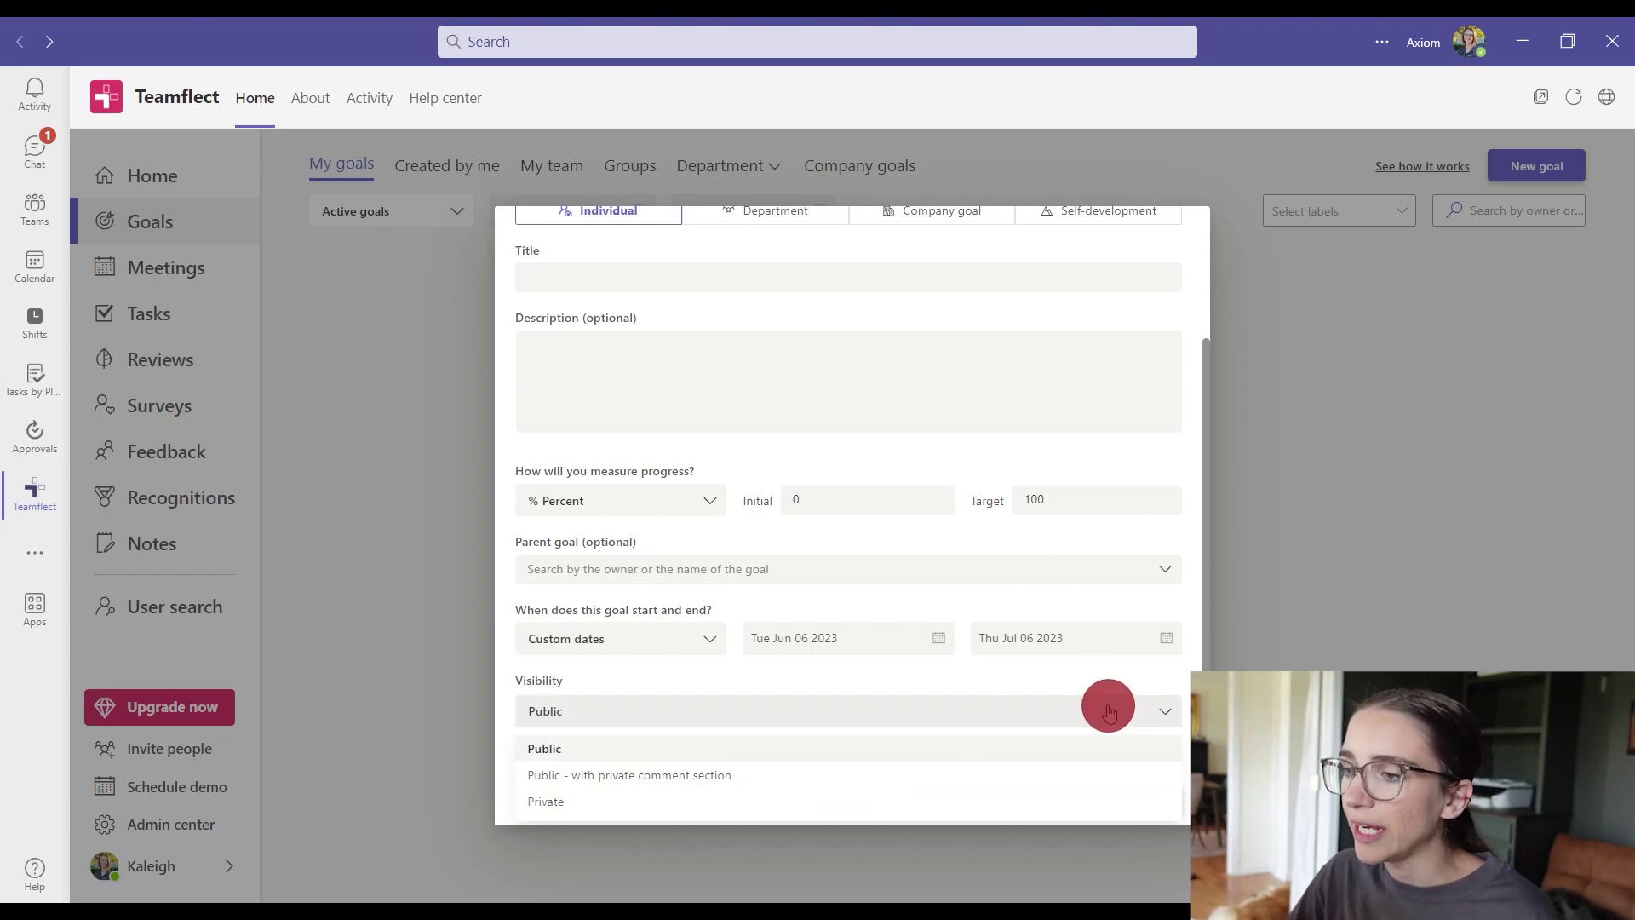
click(1217, 635)
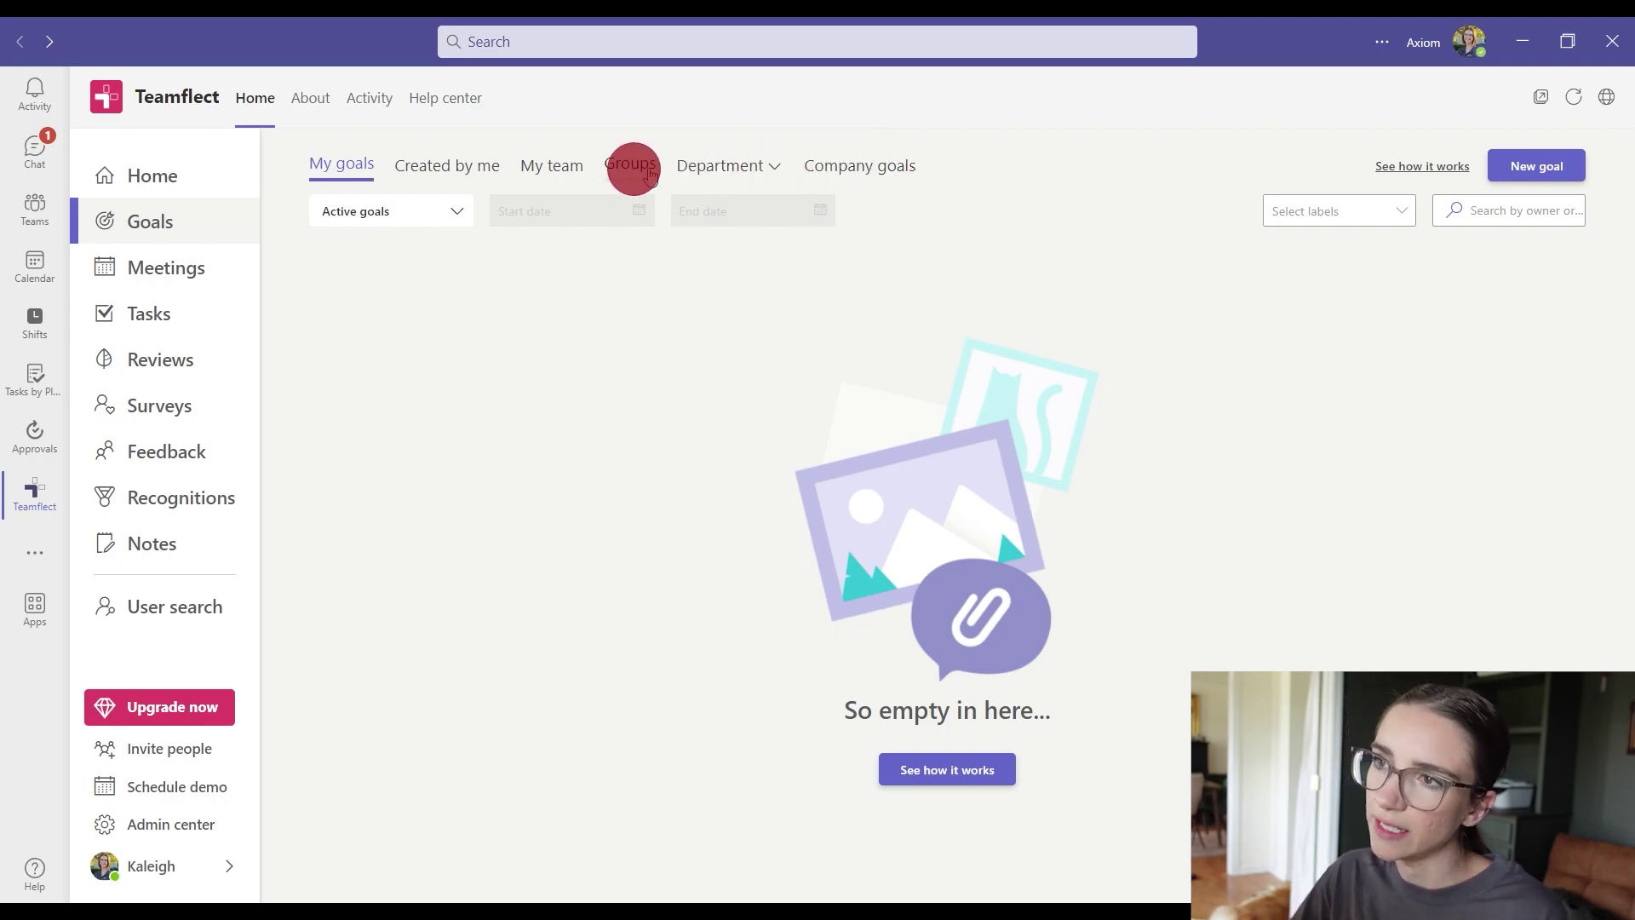
Step: View the goals owned by my team and check which departments can be chosen for department goals
click(723, 167)
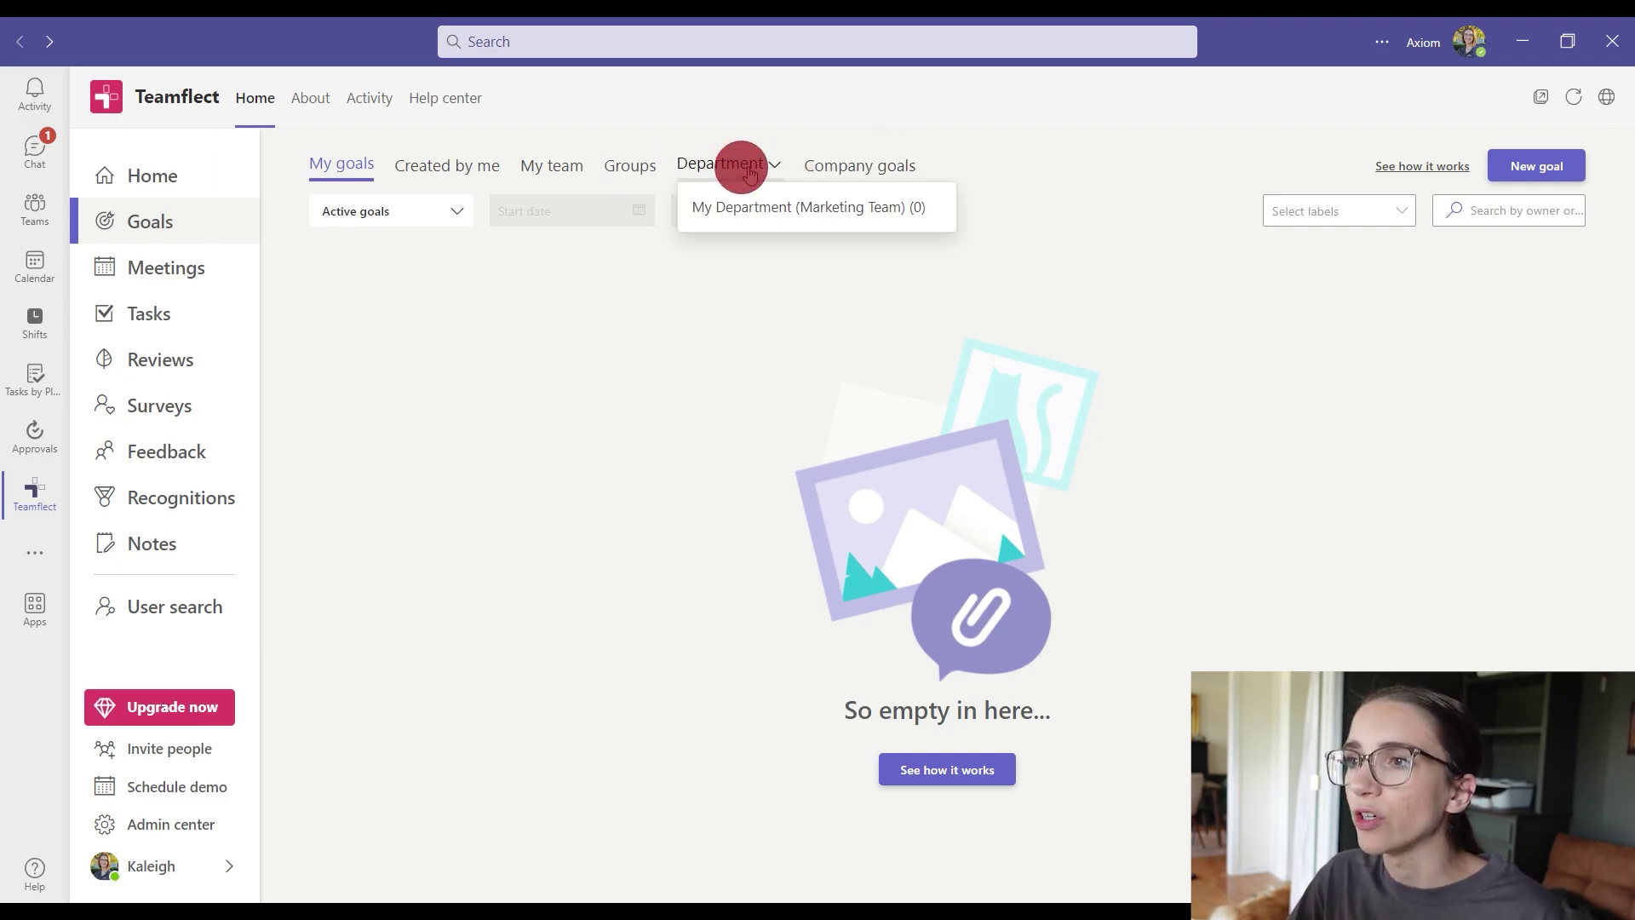
click(557, 177)
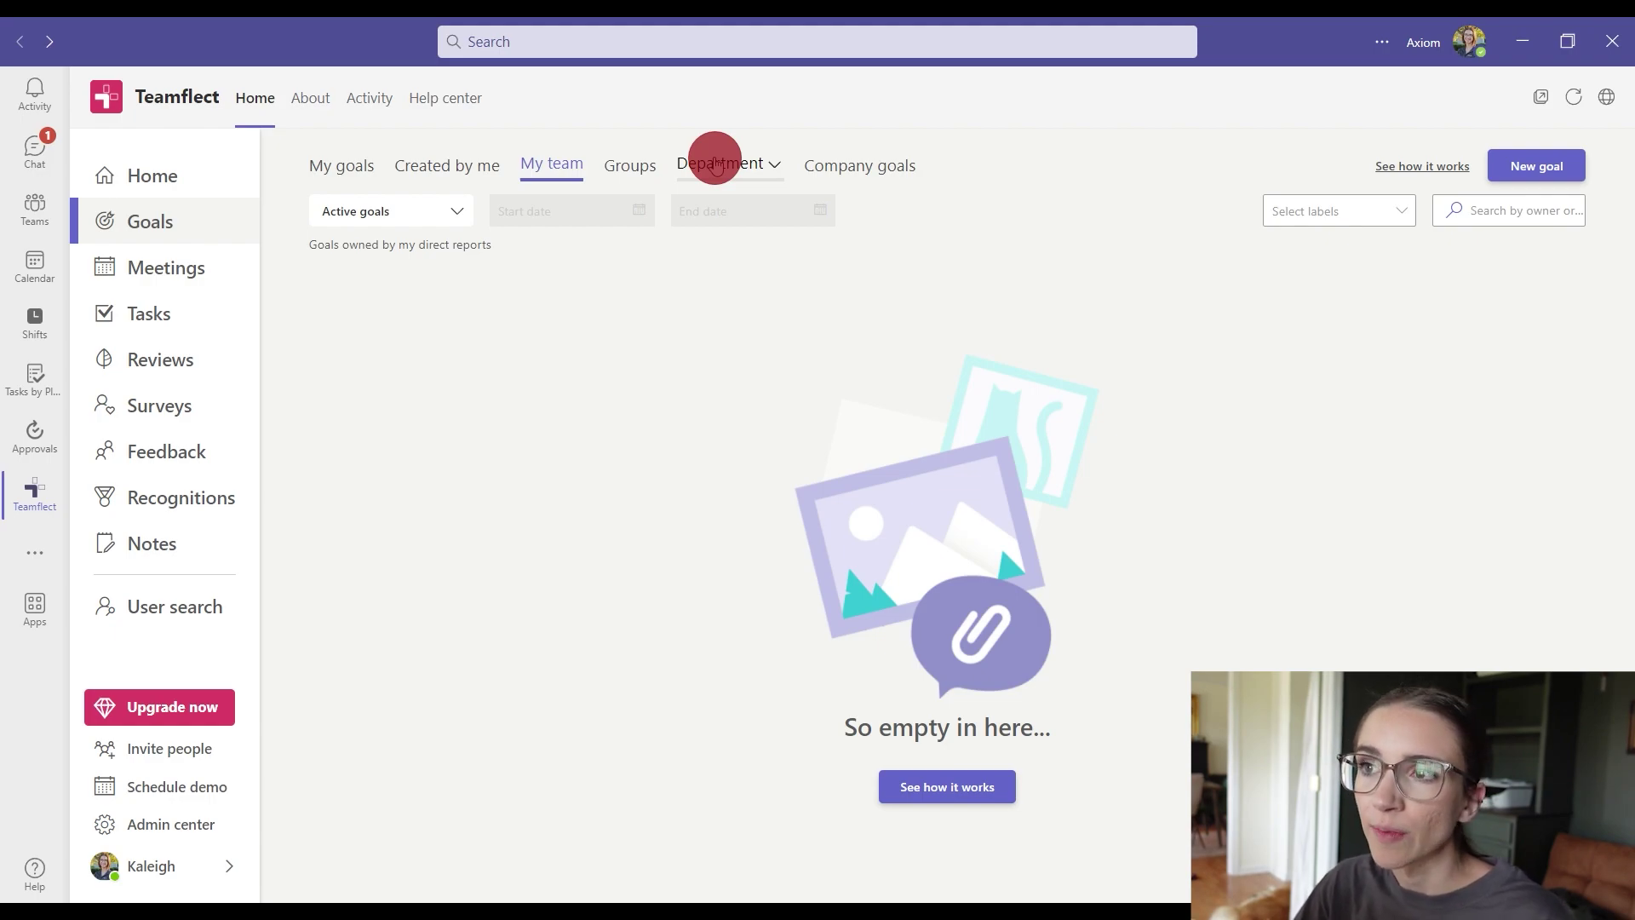
click(716, 165)
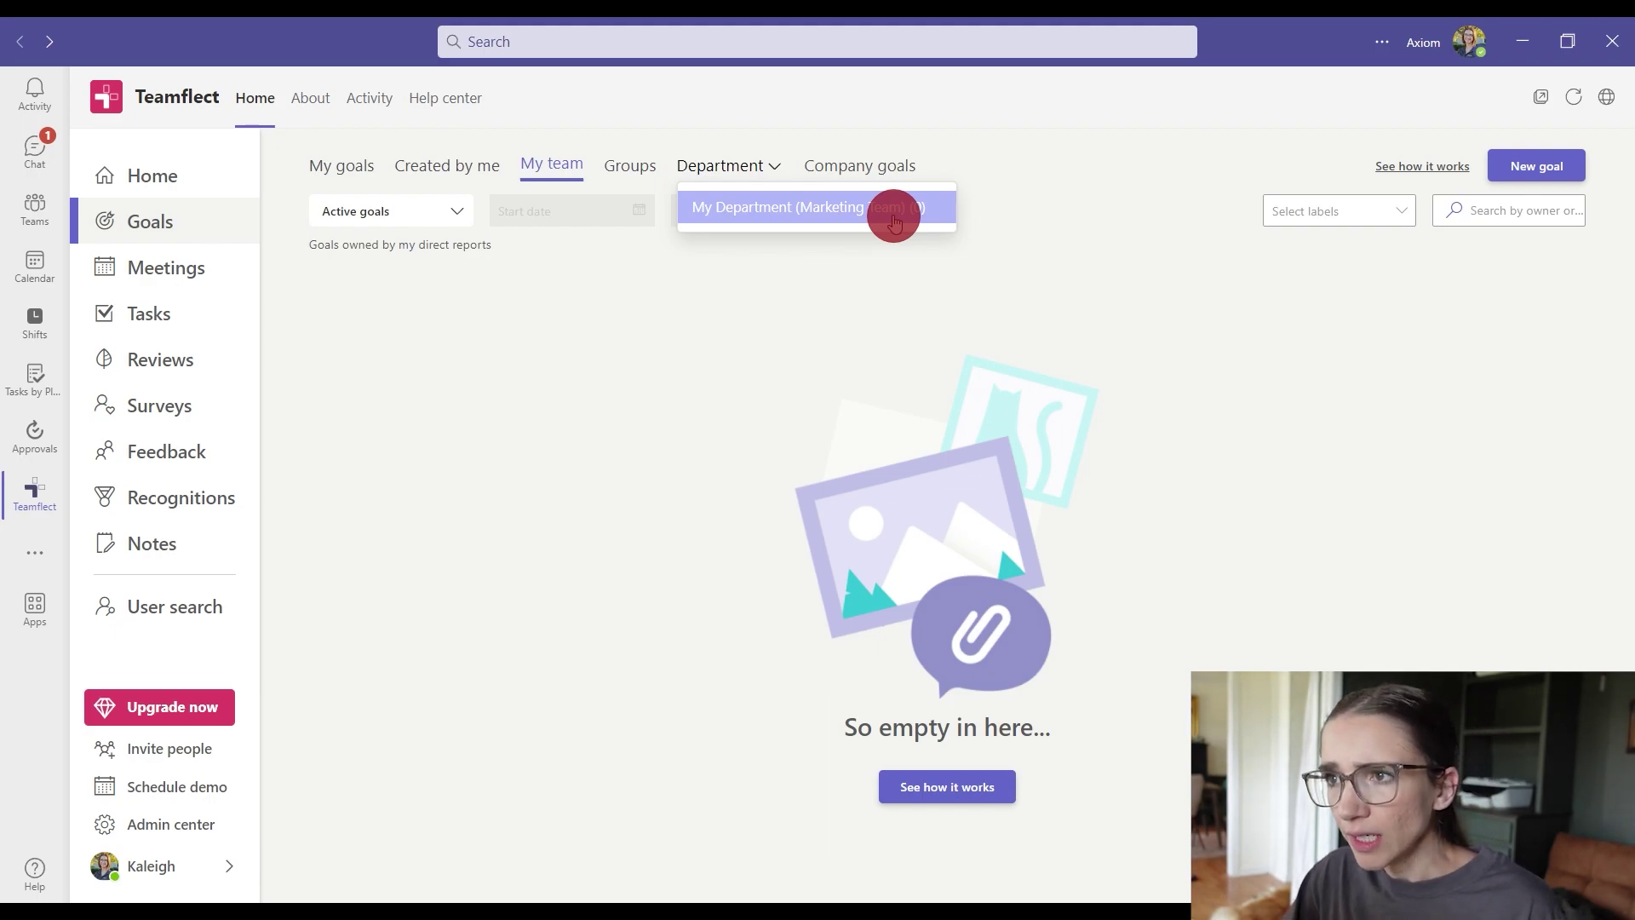
click(751, 337)
click(752, 342)
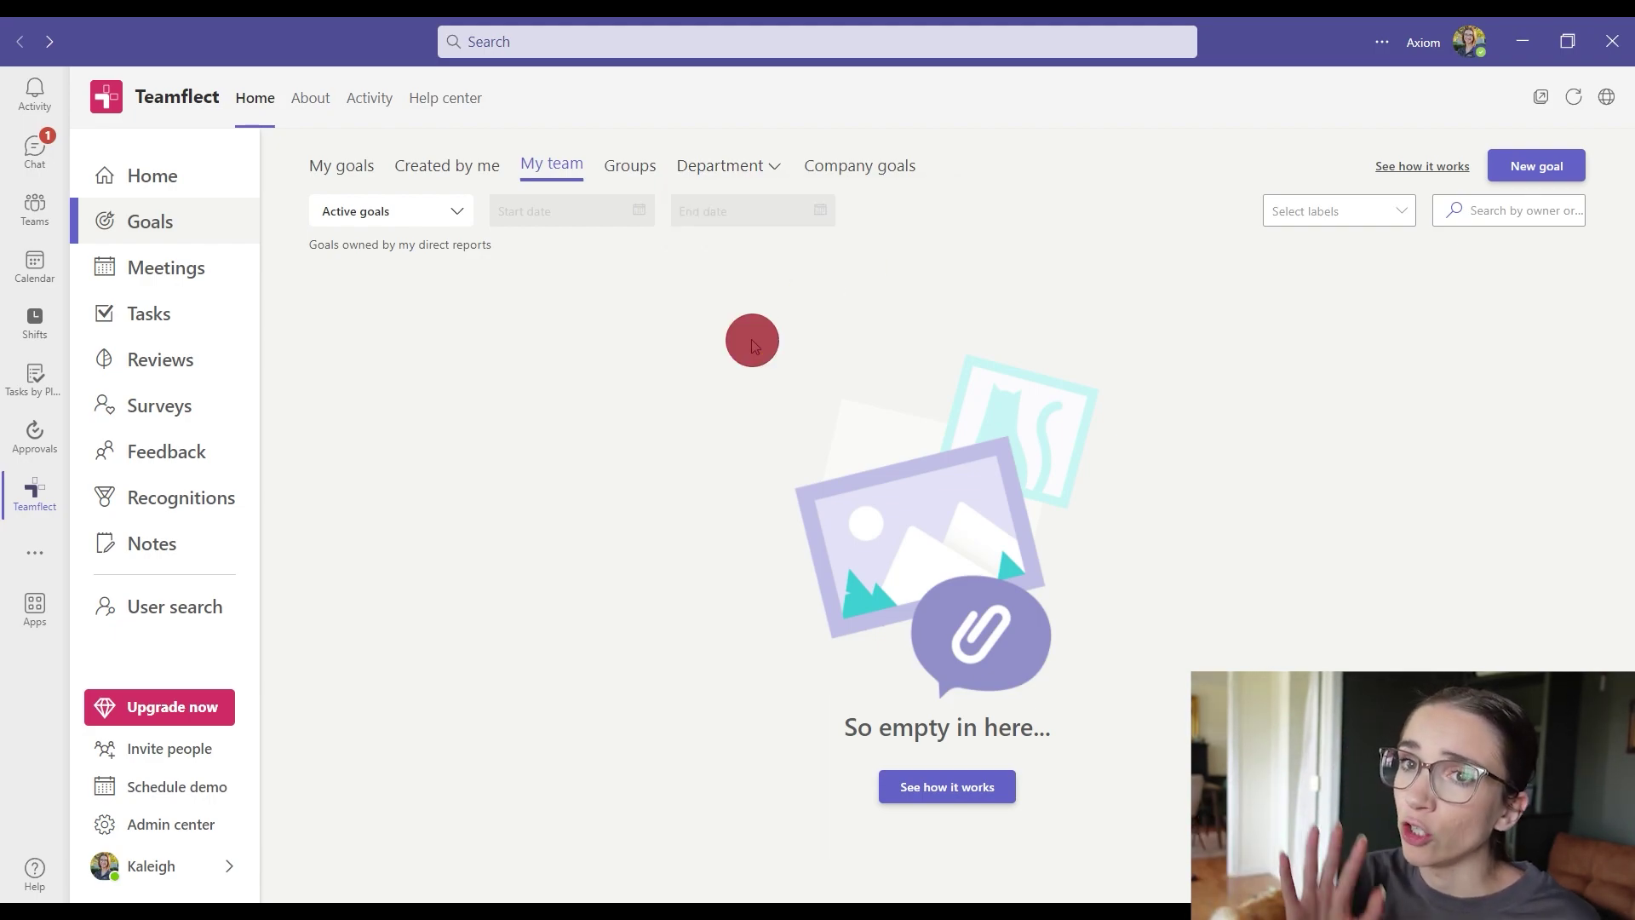
Step: Review the tasks assigned to me, compare them with the Teamflect list in Tasks by Planner and To Do, and return to Teamflect
click(162, 313)
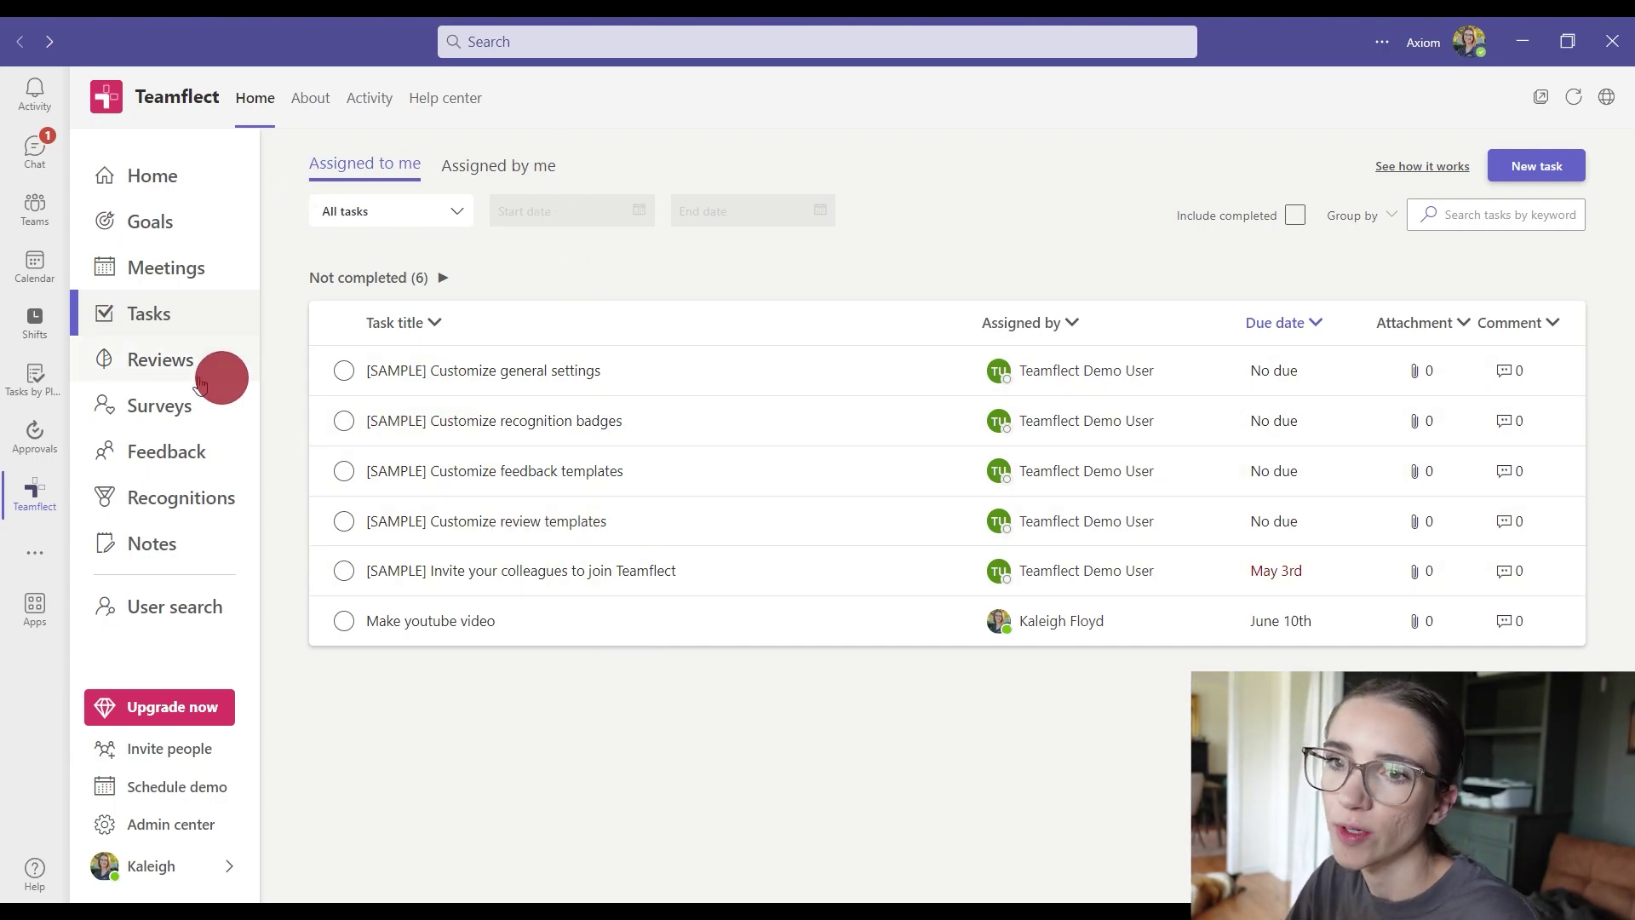
click(51, 385)
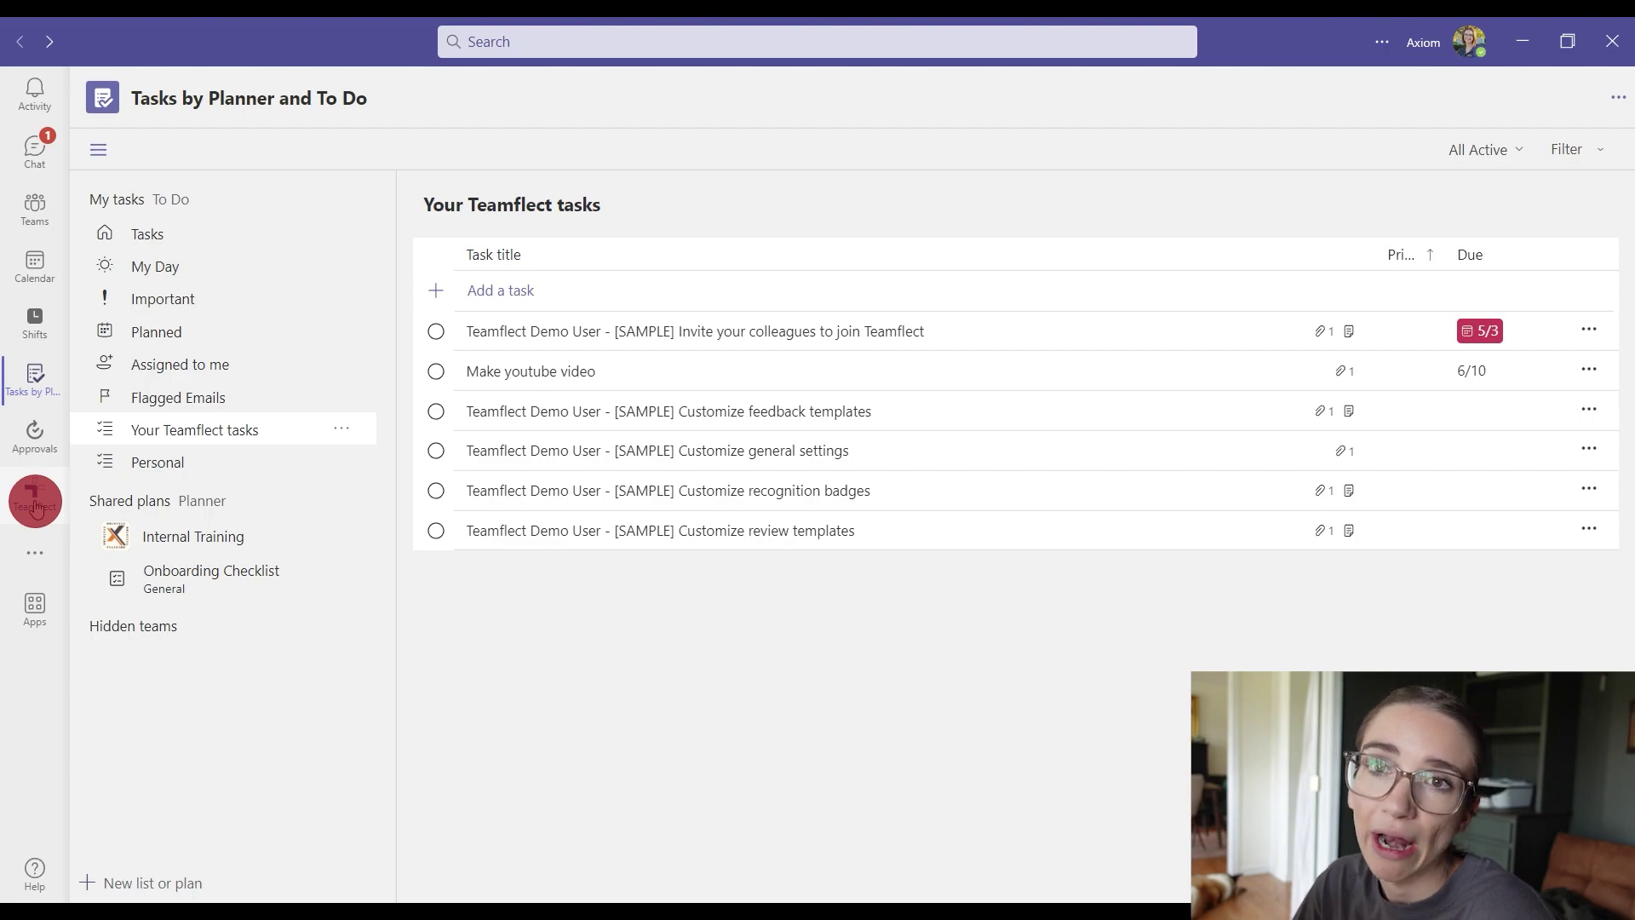
click(35, 506)
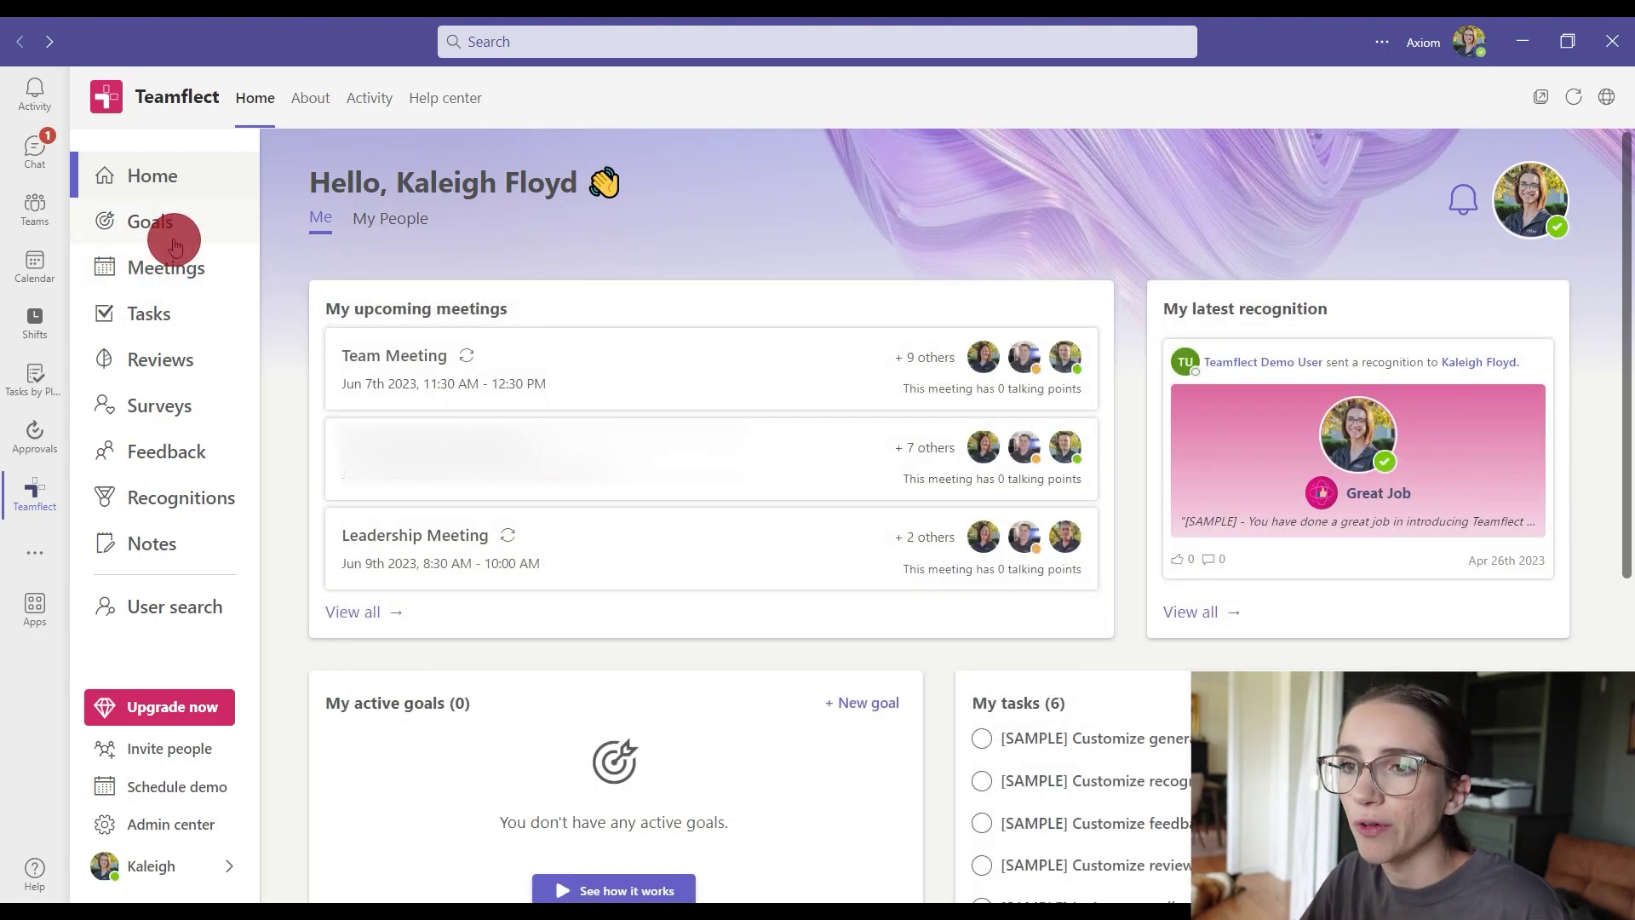
Step: Add talking points to today's "Push sales leads" meeting: "Discuss Instagram campaign", one about onboarding a colleague, and "Making YouTube Shorts"
click(226, 286)
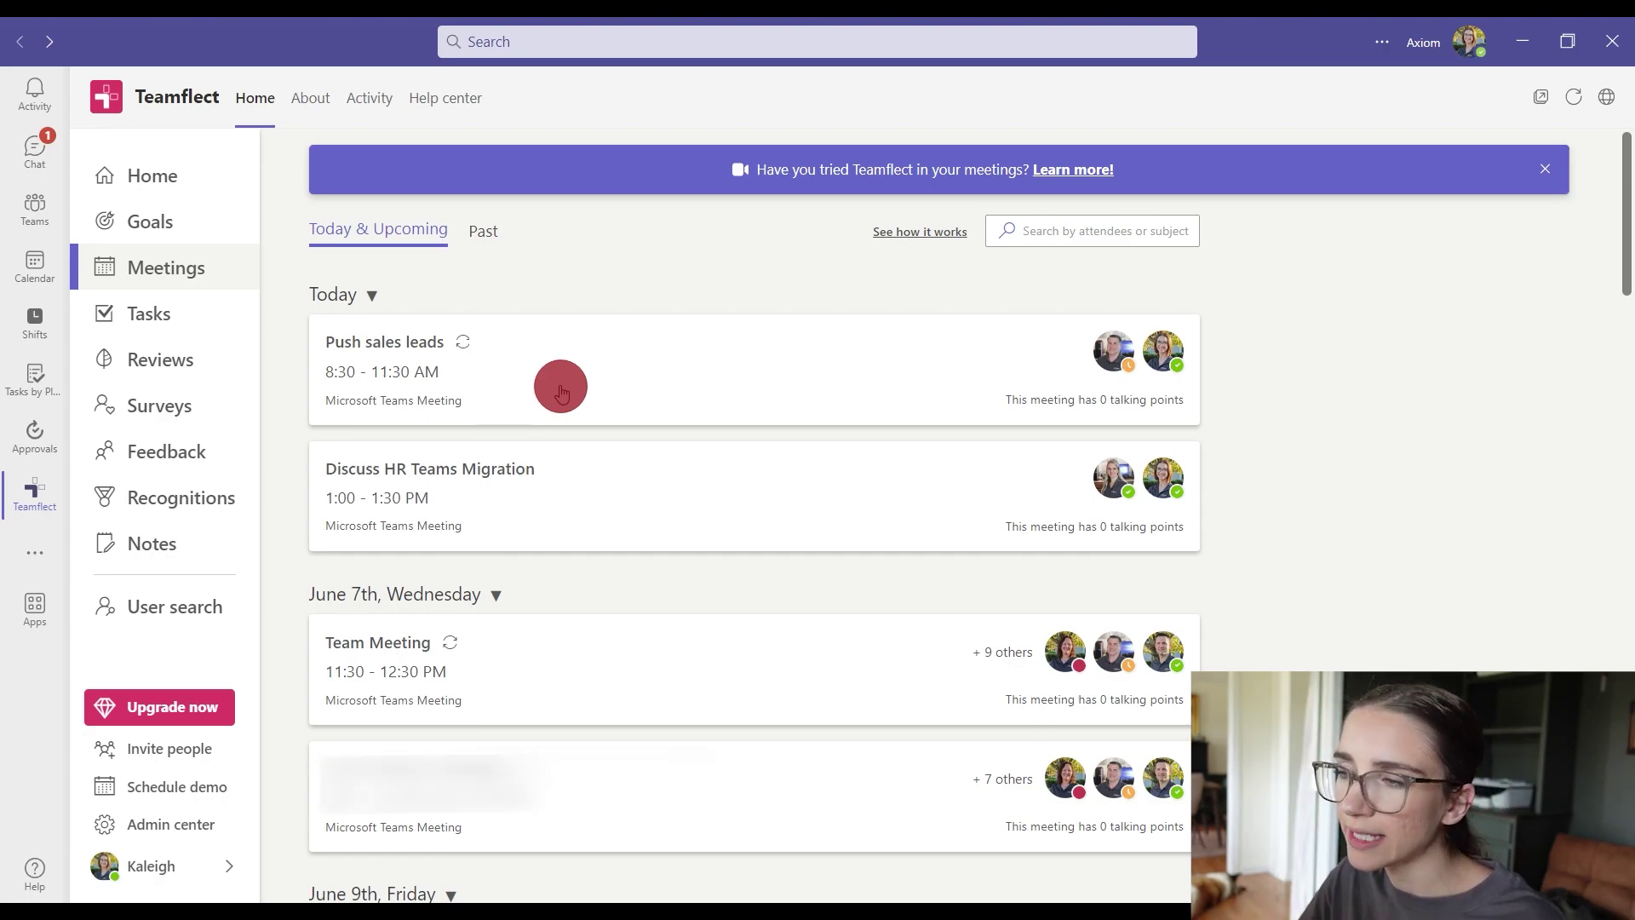
click(482, 385)
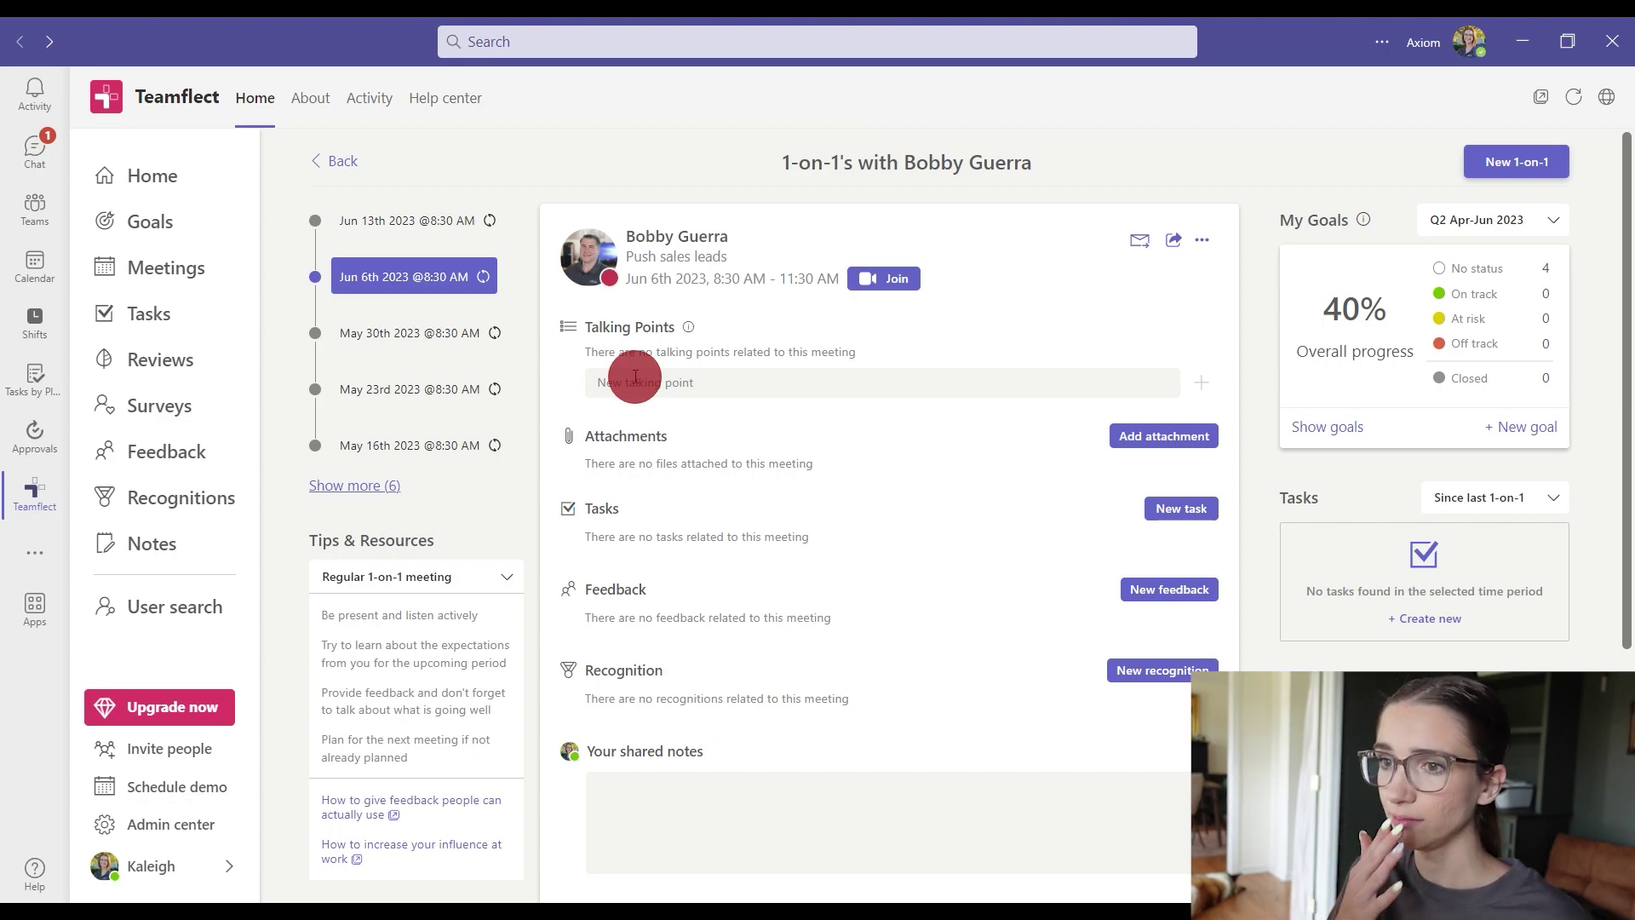
click(652, 387)
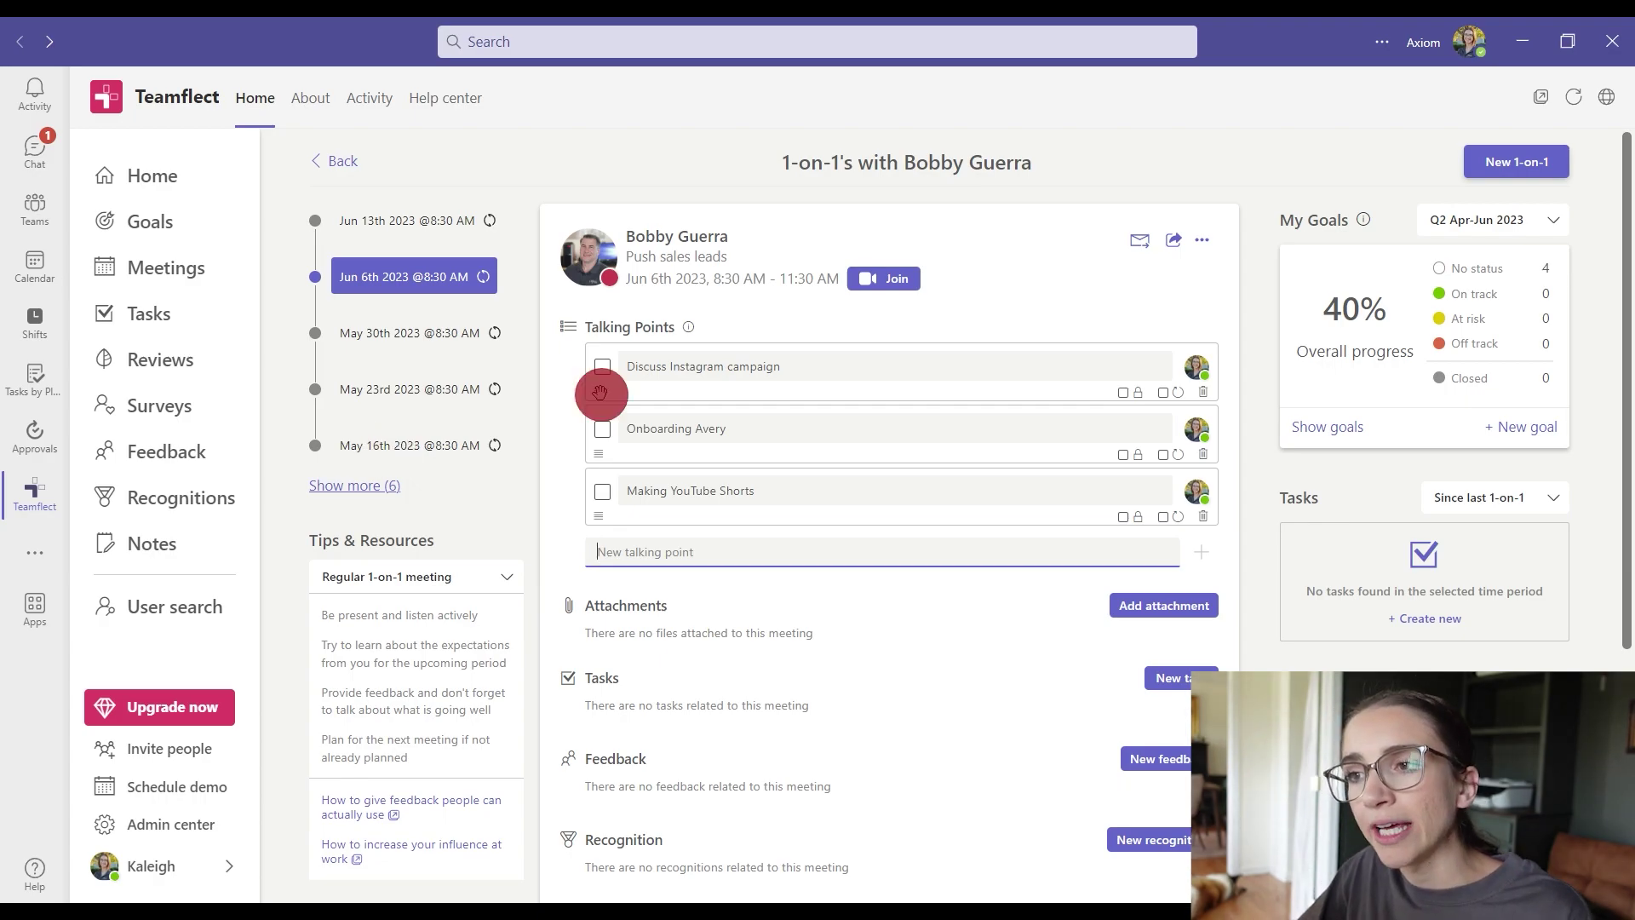
mouse_move(599, 392)
mouse_down()
mouse_move(602, 464)
mouse_move(610, 409)
mouse_up()
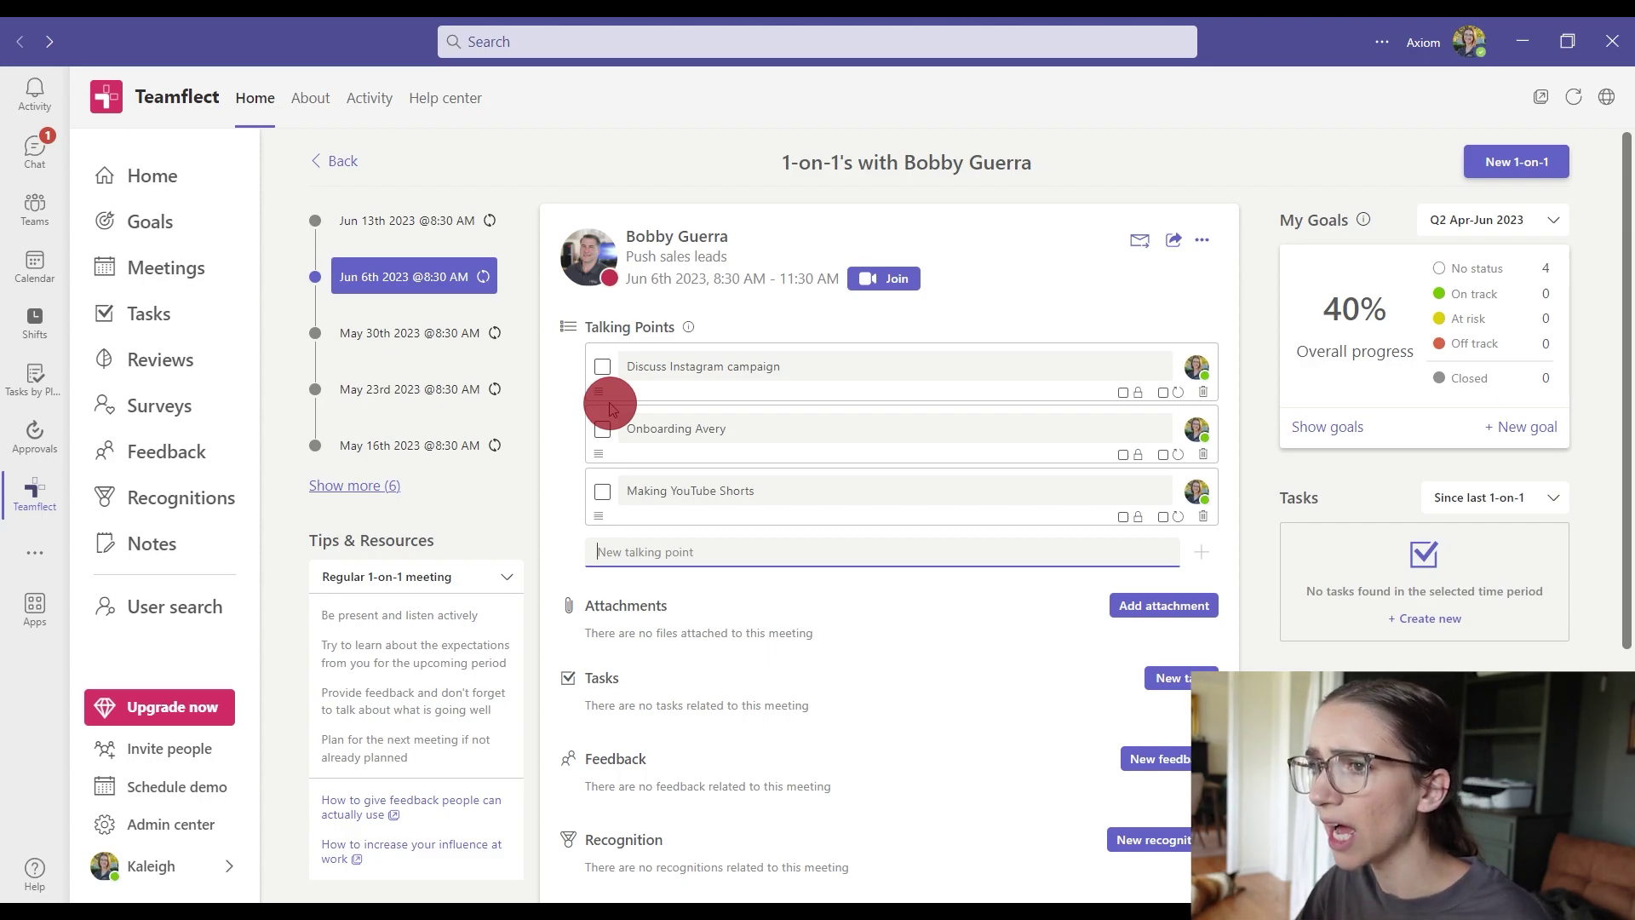
Step: Examine the meeting's attachments, tasks, feedback, recognition, shared notes and private notes sections
scroll(758, 436, down, 1)
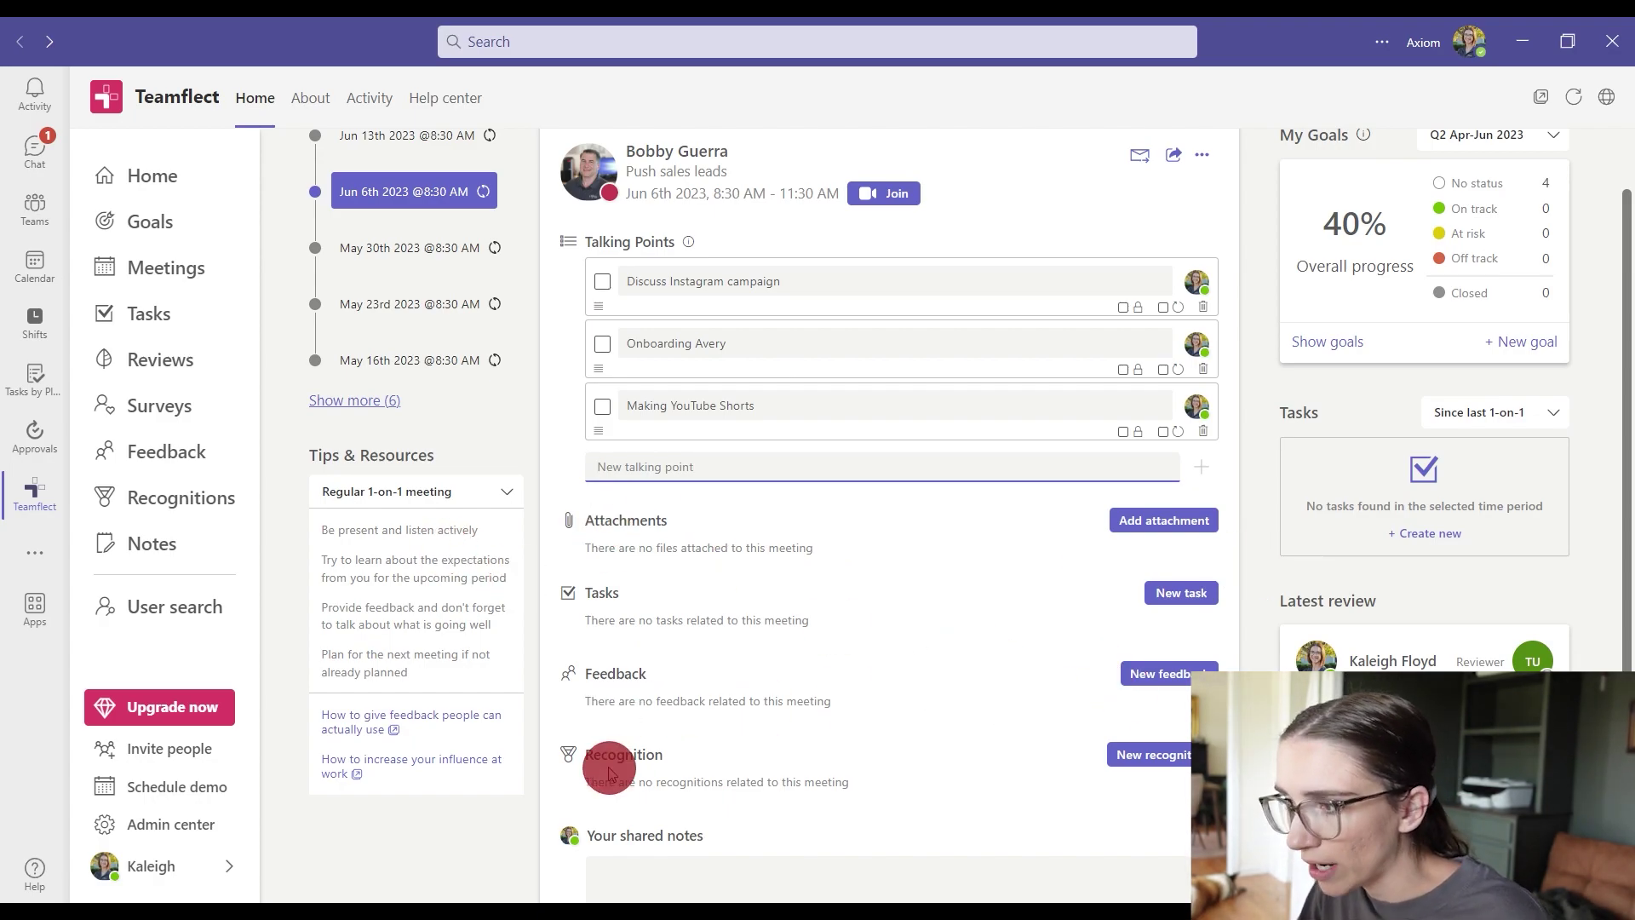
scroll(1054, 748, down, 2)
scroll(1054, 748, up, 1)
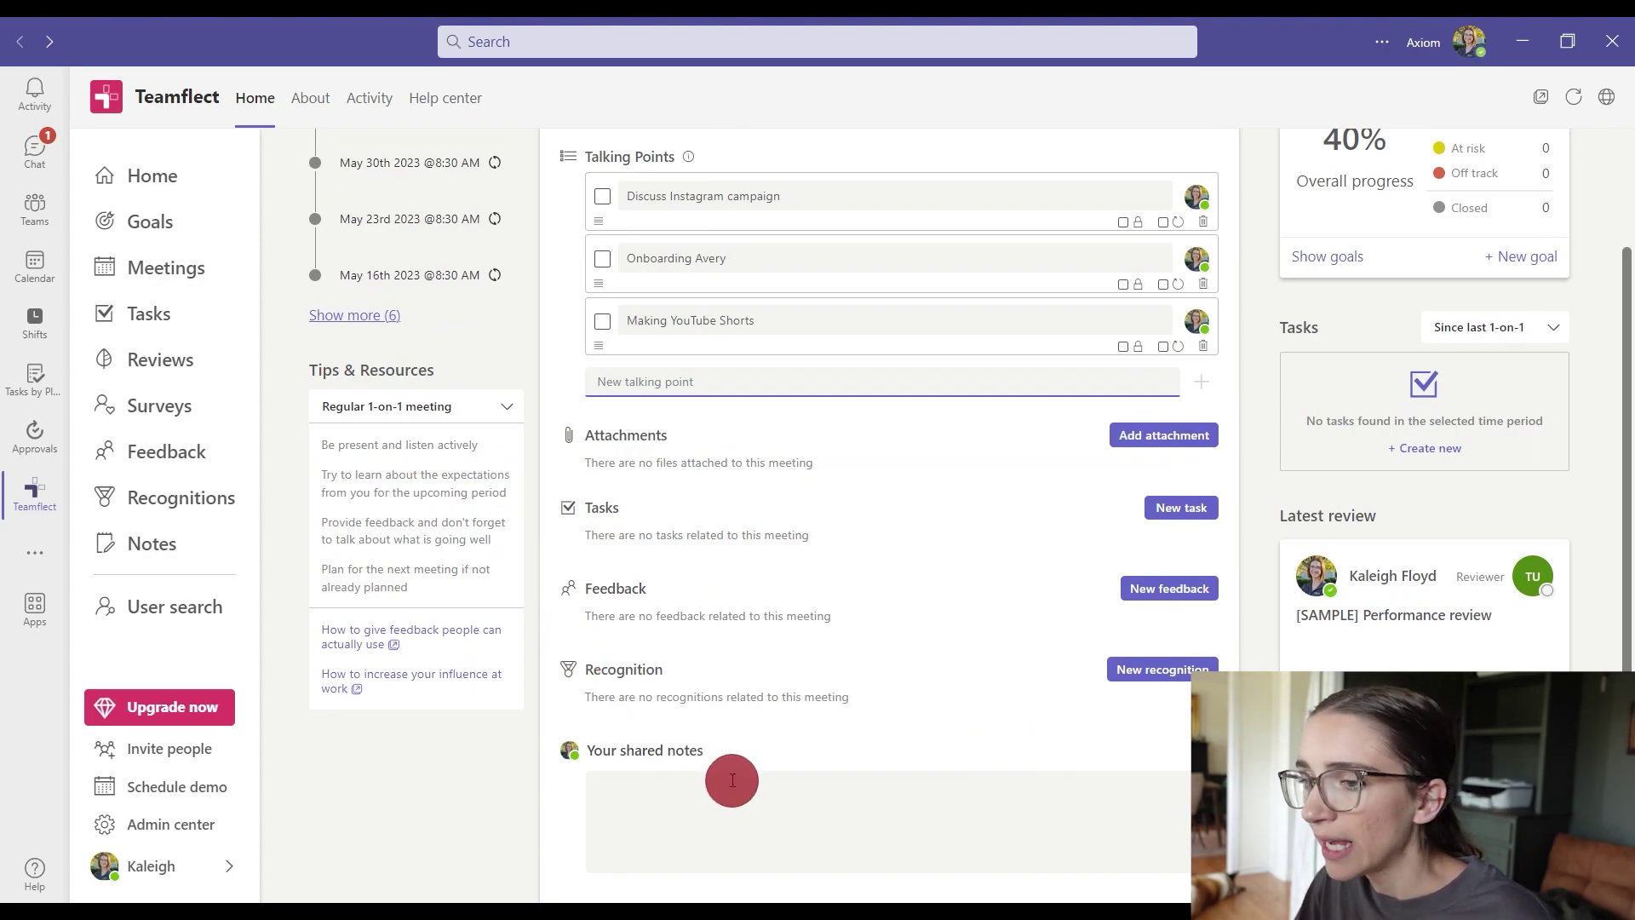
scroll(766, 749, down, 3)
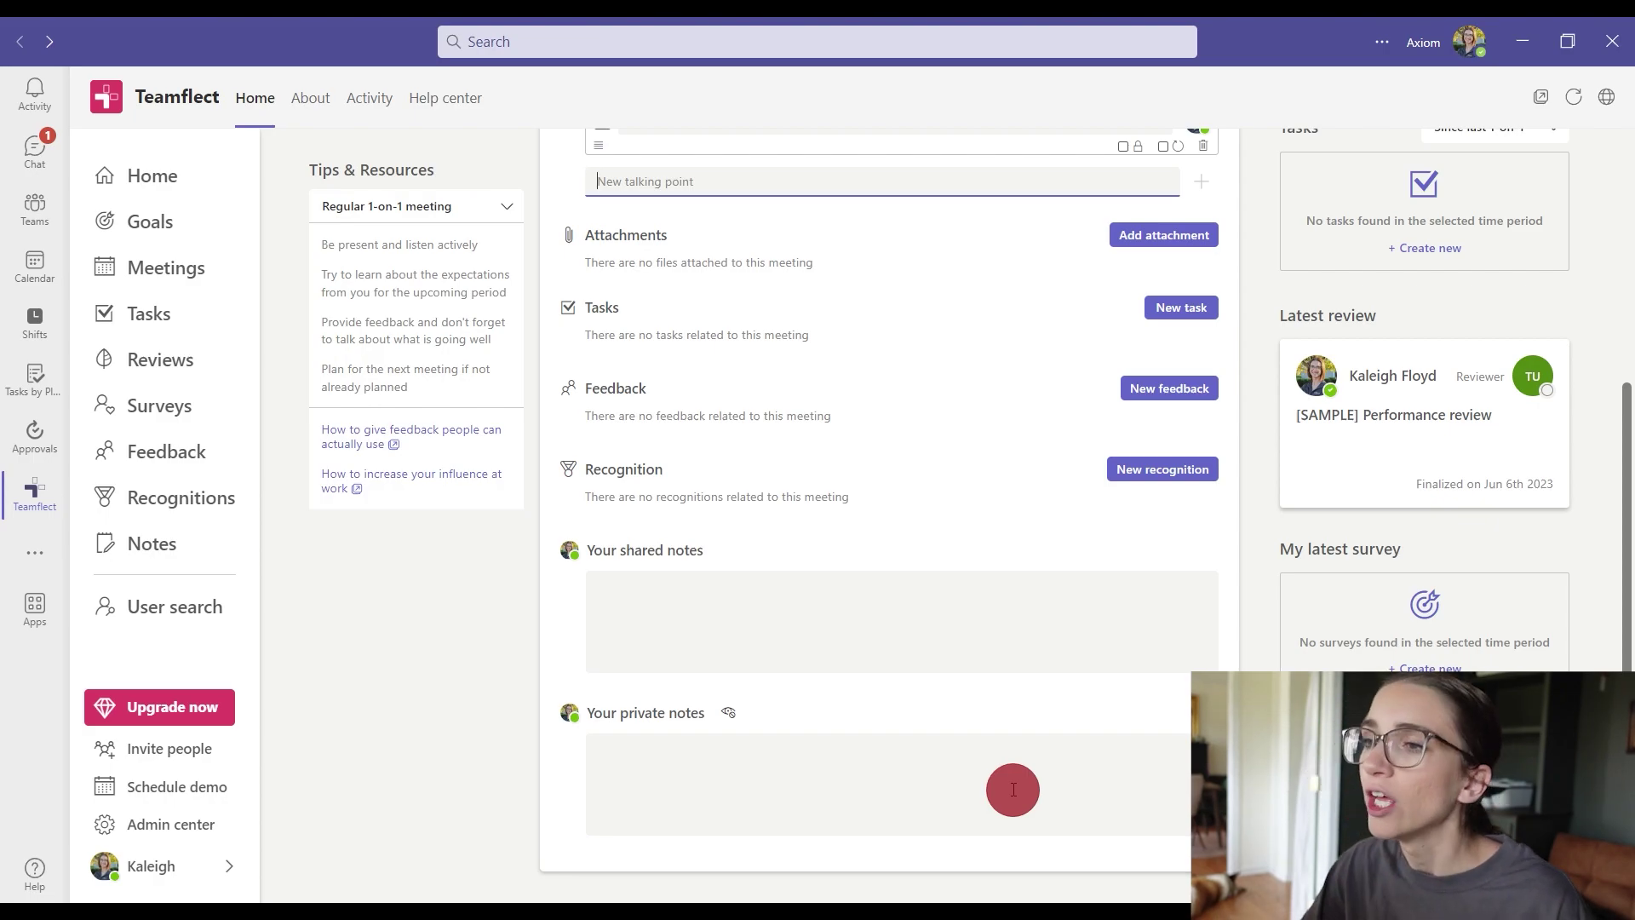
scroll(1009, 788, up, 5)
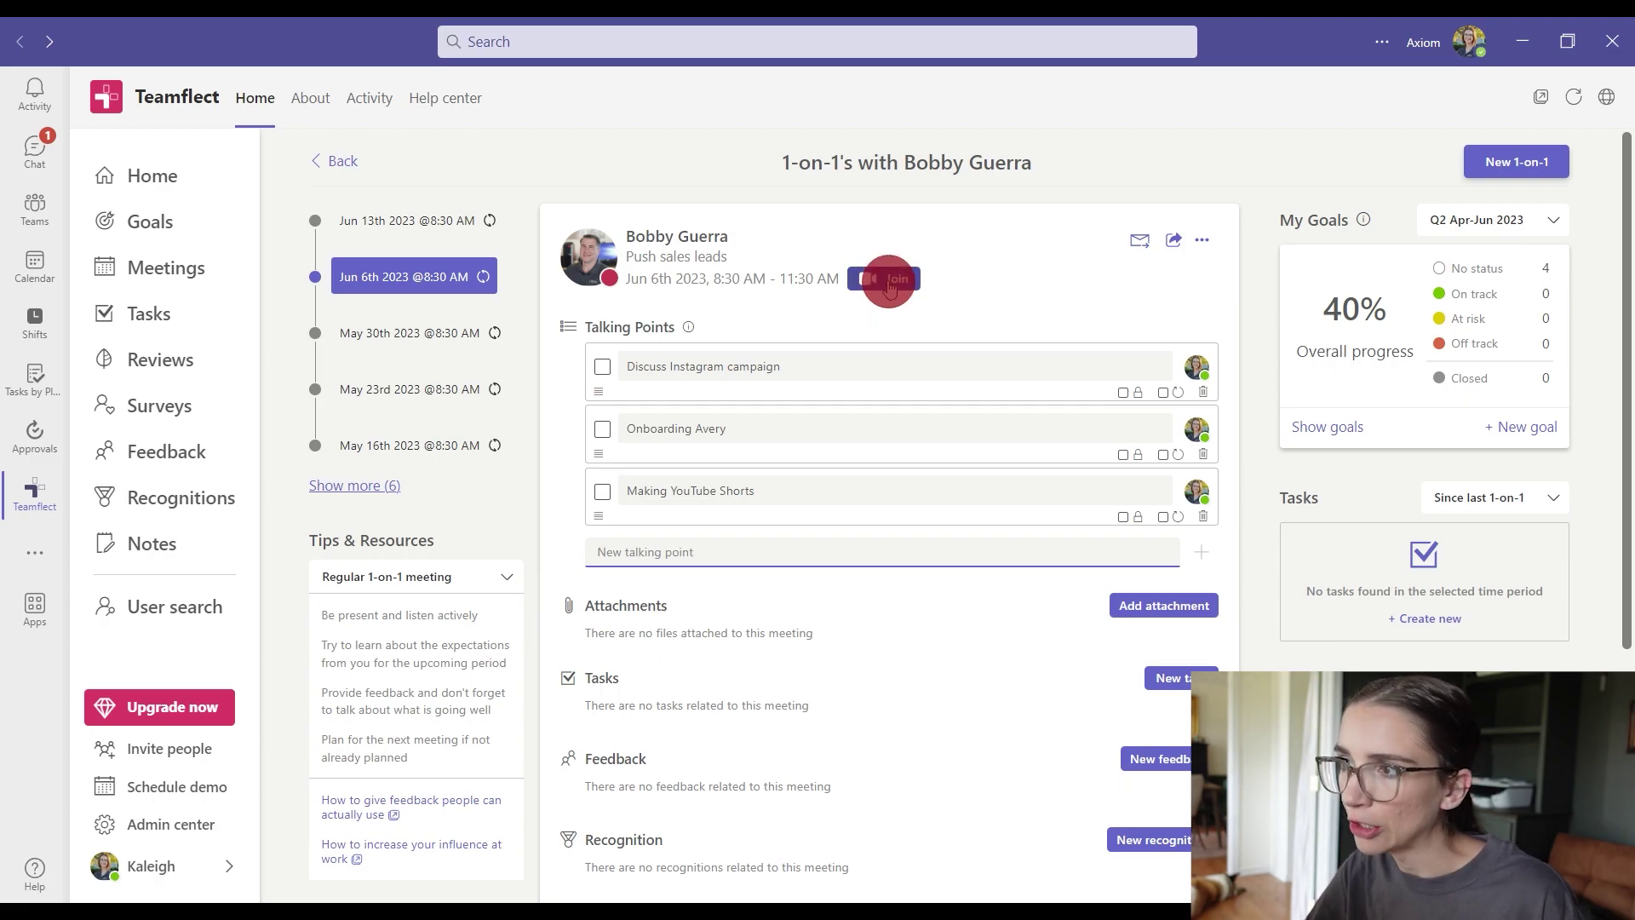
Step: Check the meeting's link sharing options and the meeting summary email recipients, leaving without sending the email
click(1176, 254)
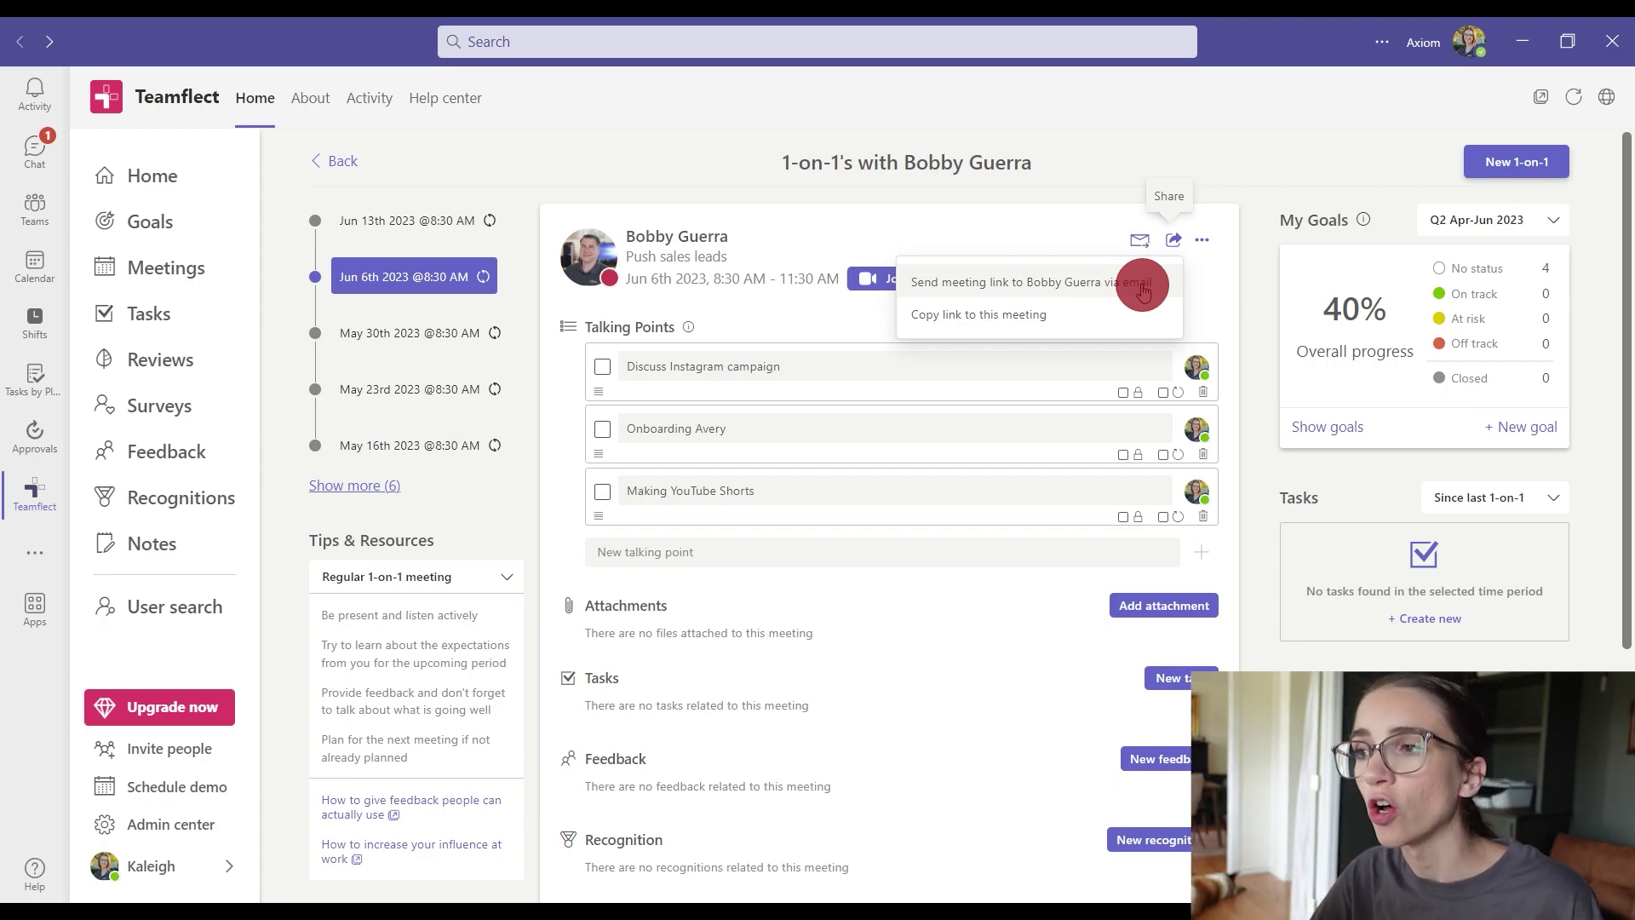
click(1098, 308)
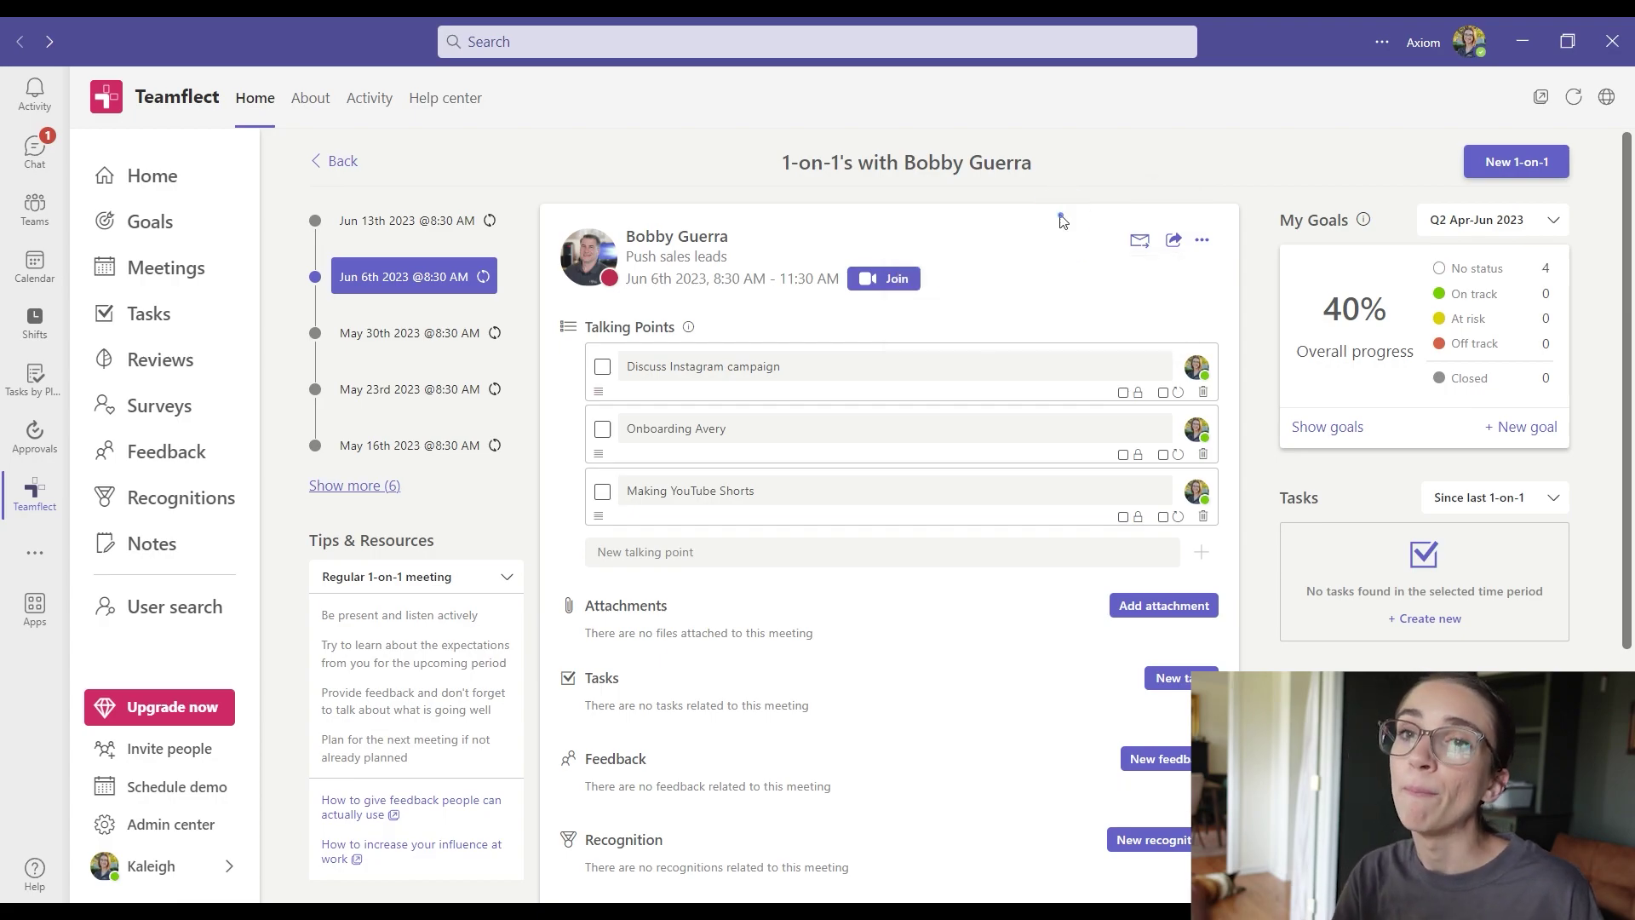
click(1135, 252)
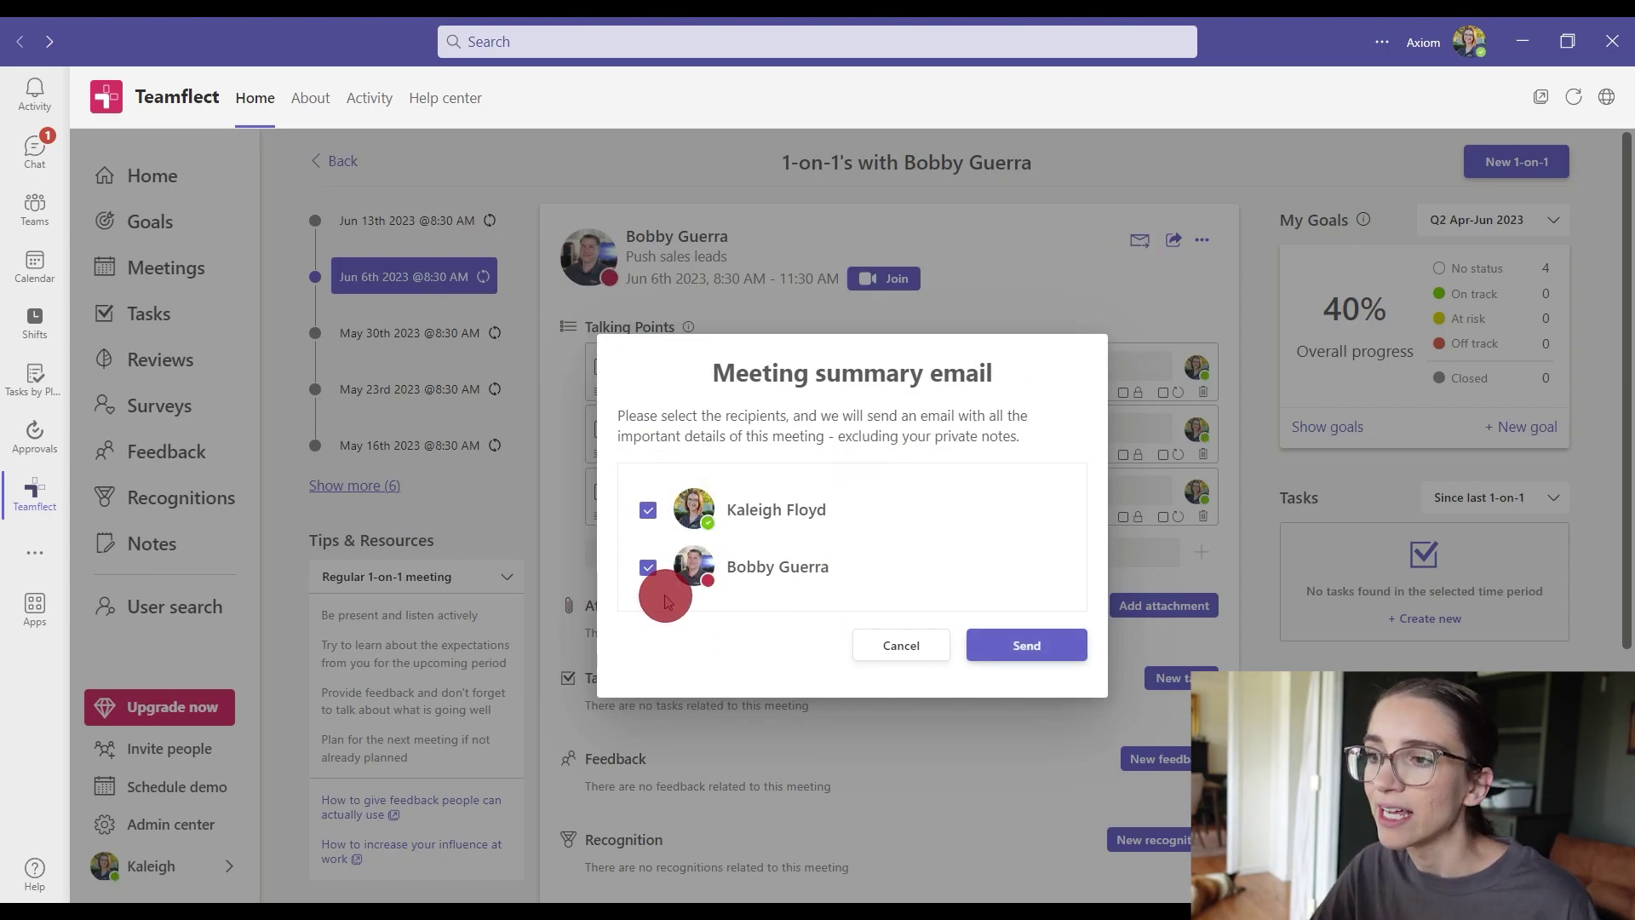
click(896, 647)
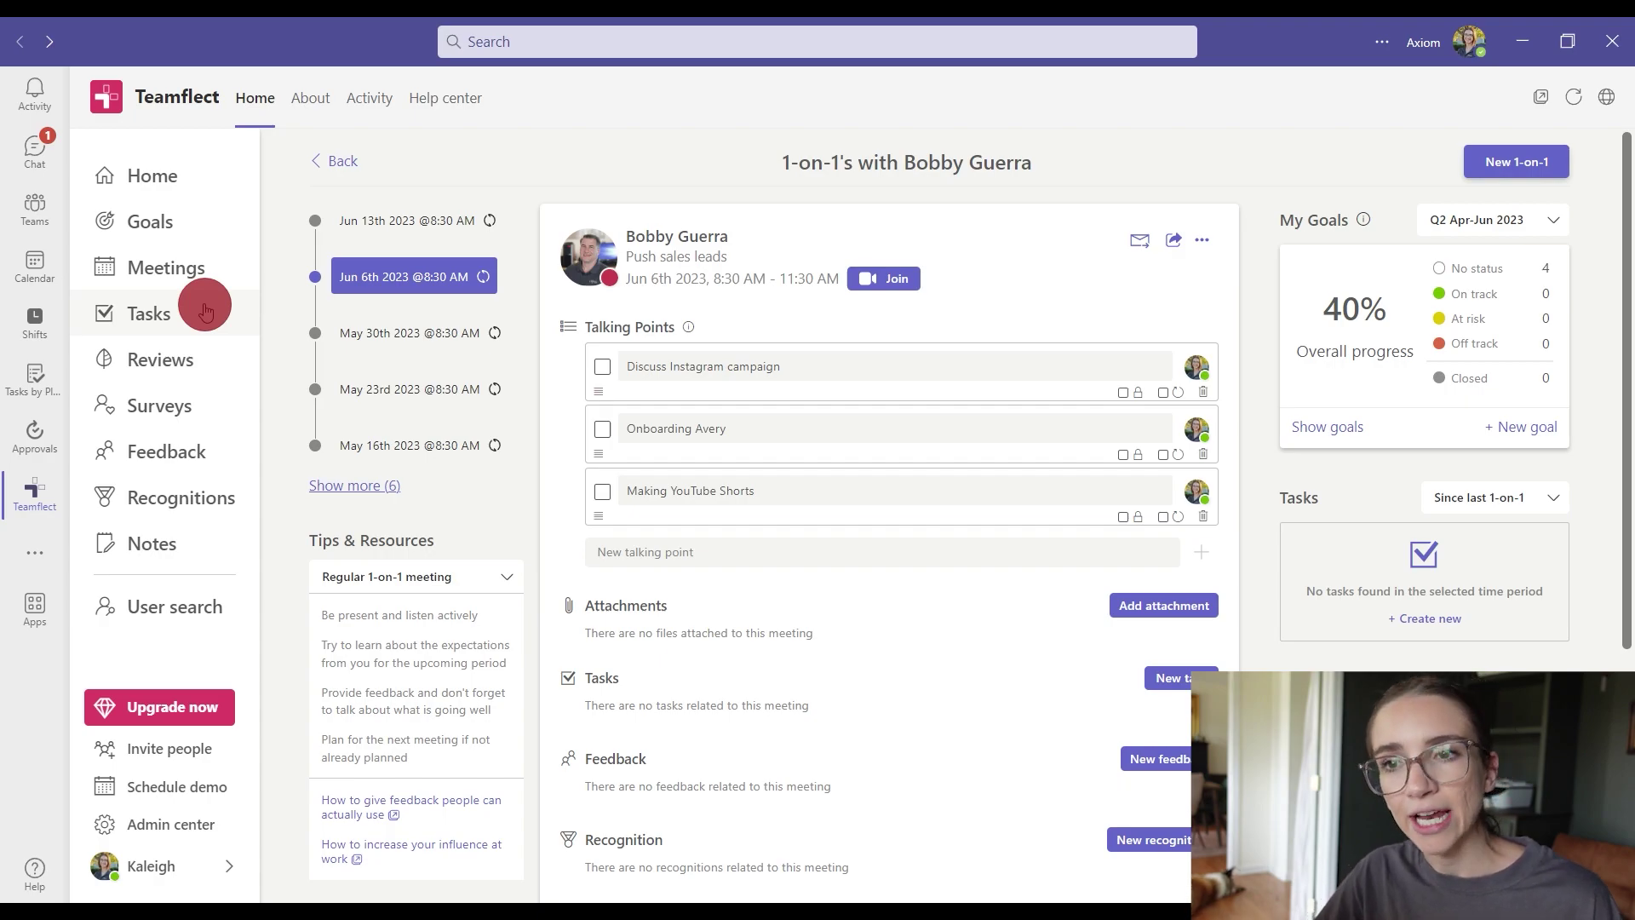
Step: Start a new review for my team using the Professional Development Review template
click(212, 357)
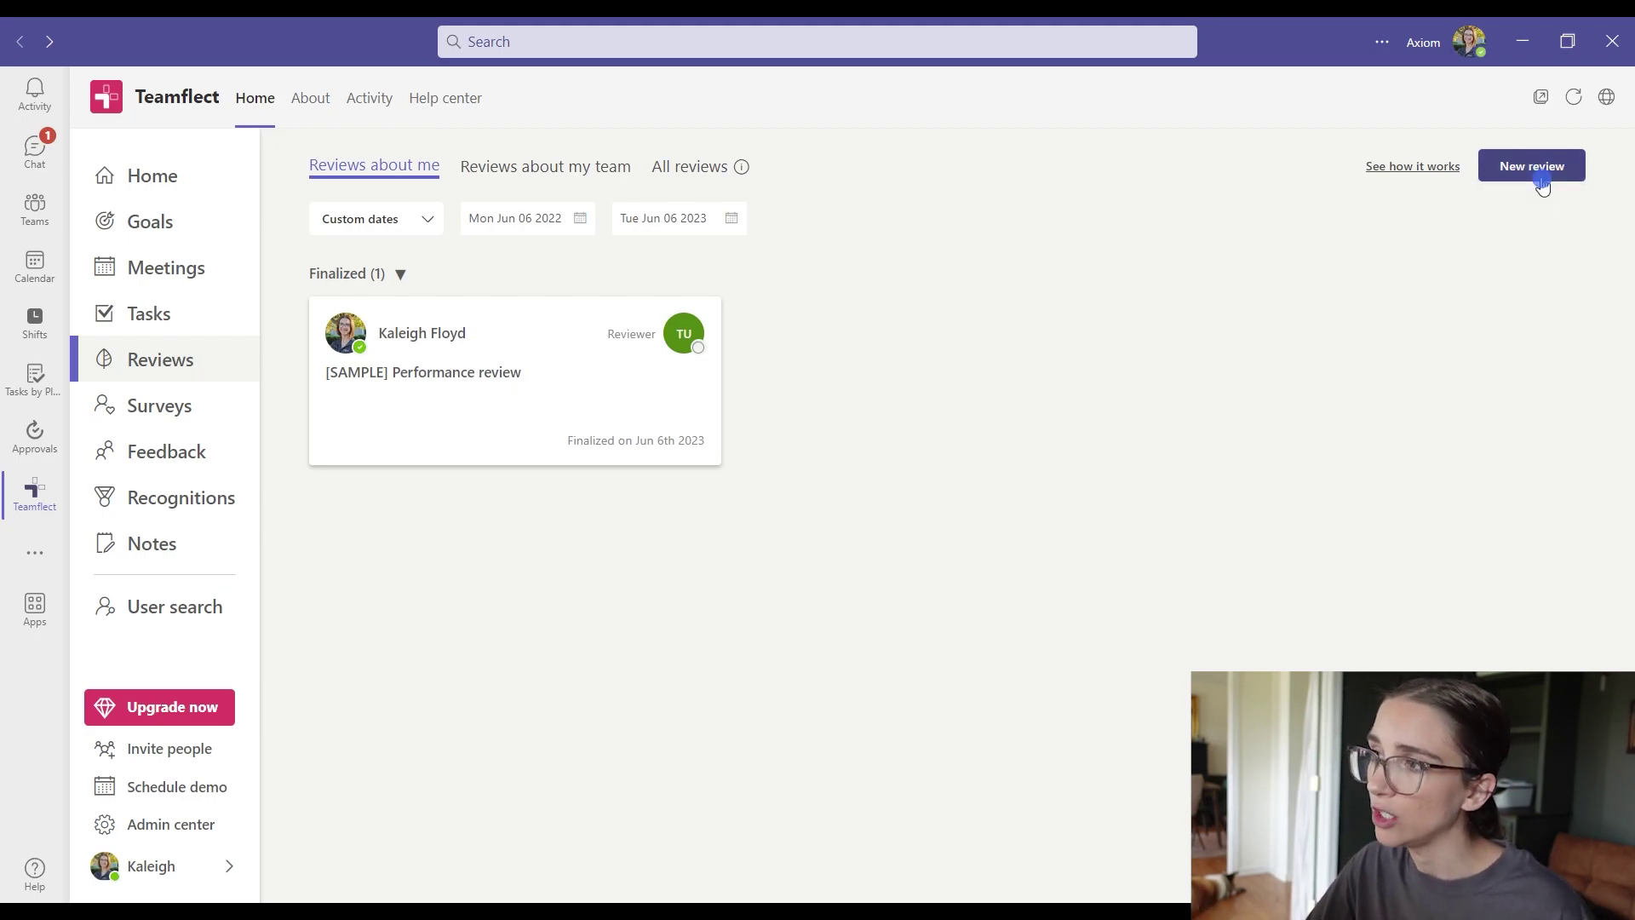
click(1542, 183)
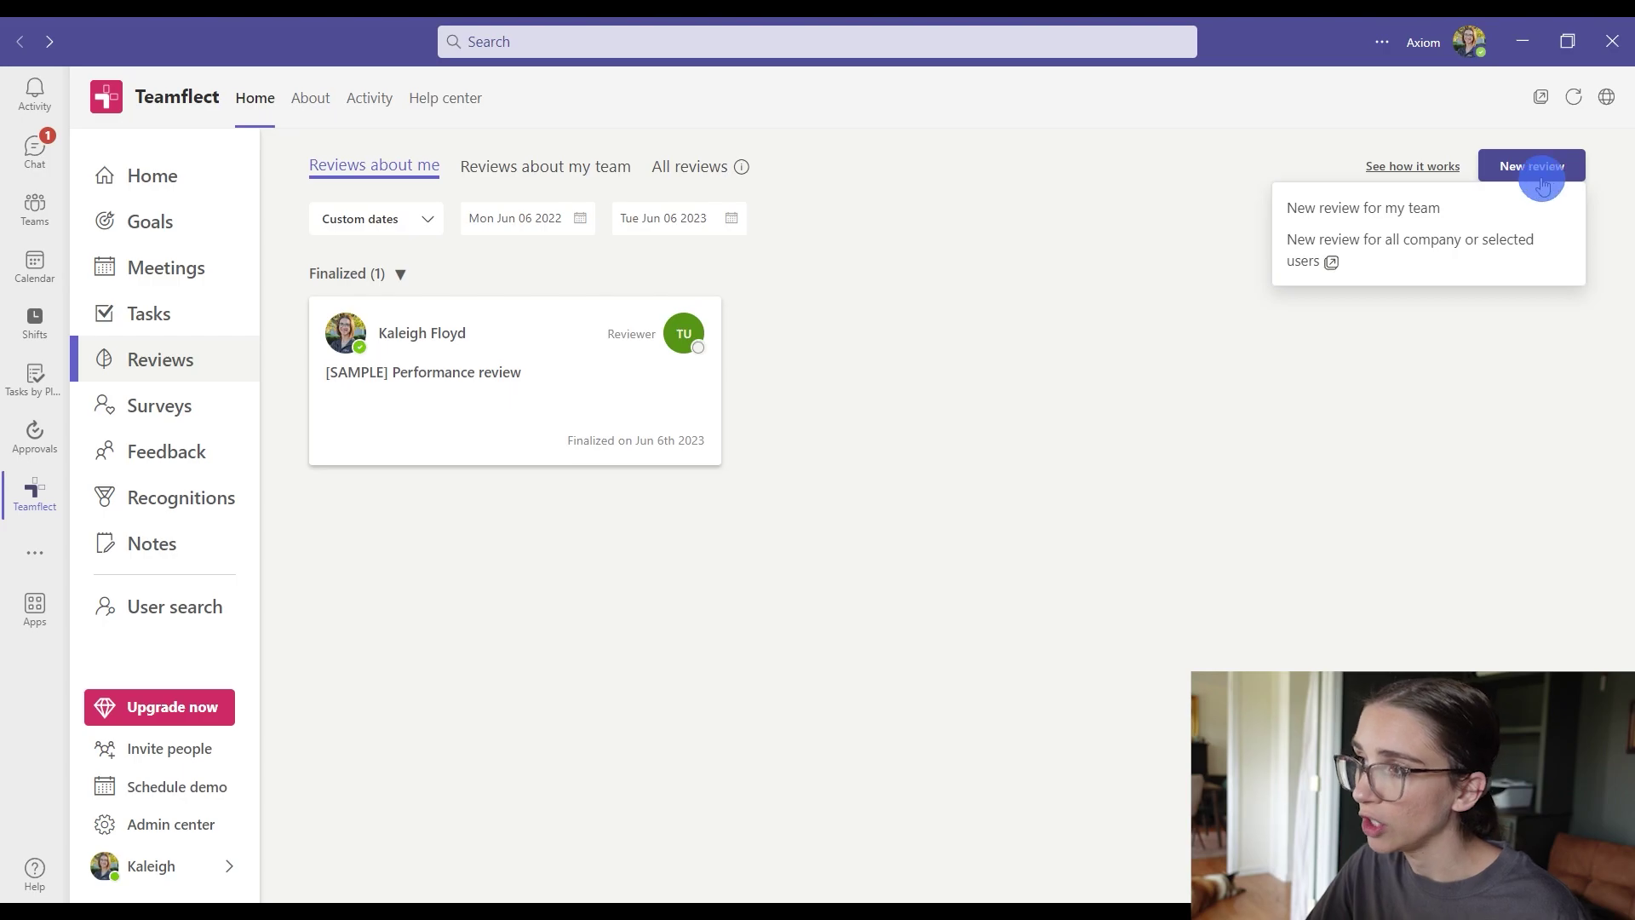
click(1445, 215)
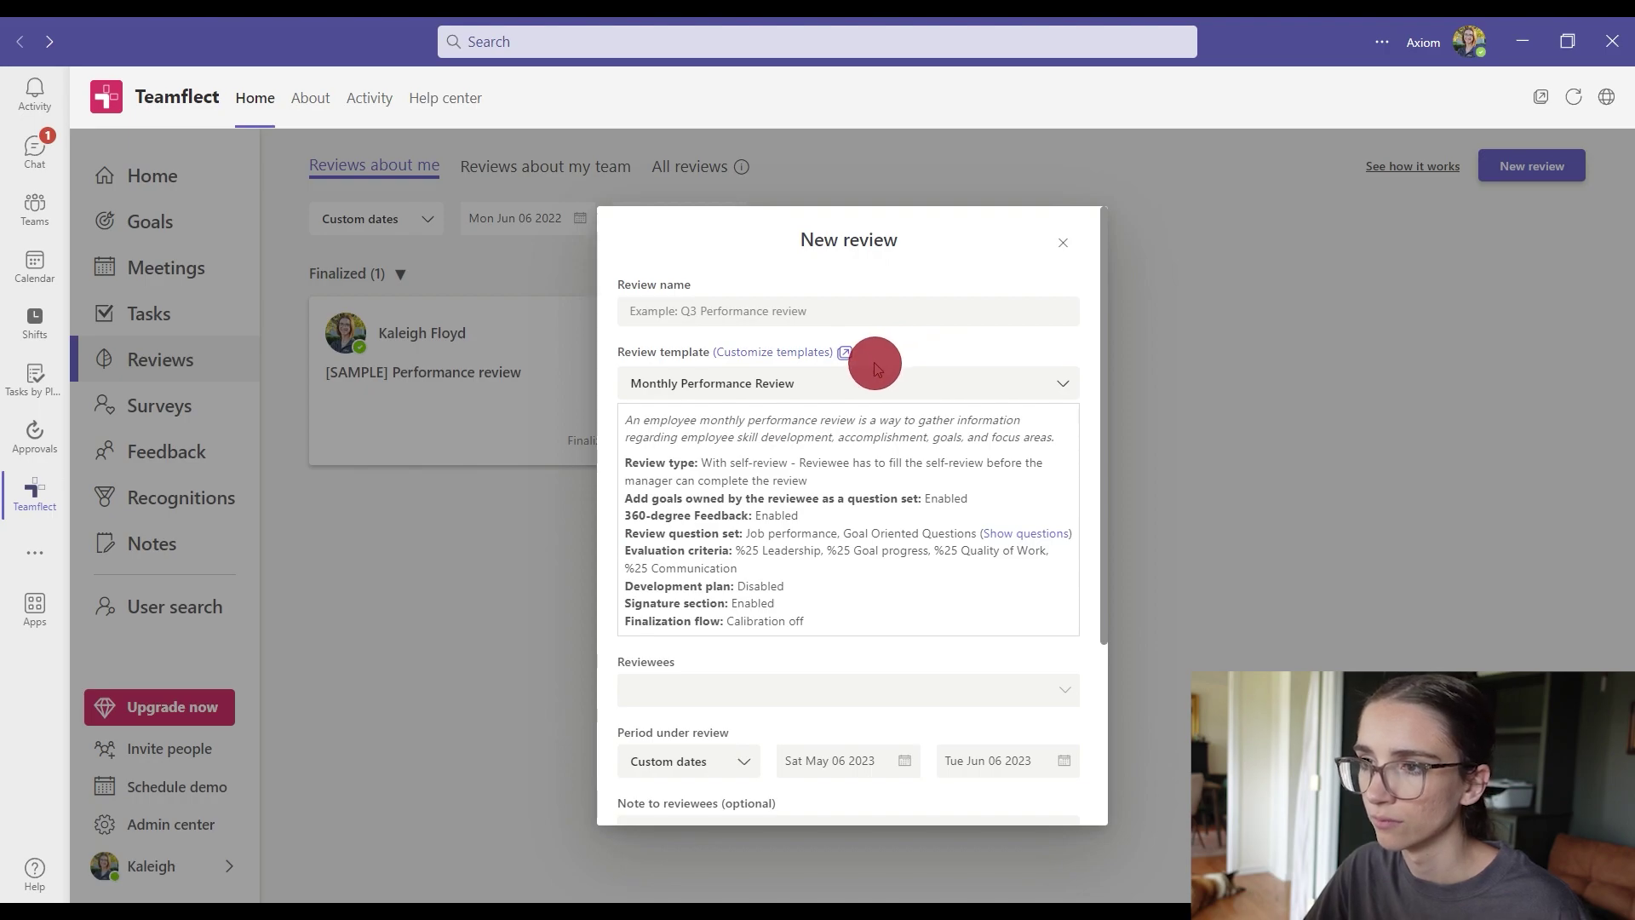
click(864, 321)
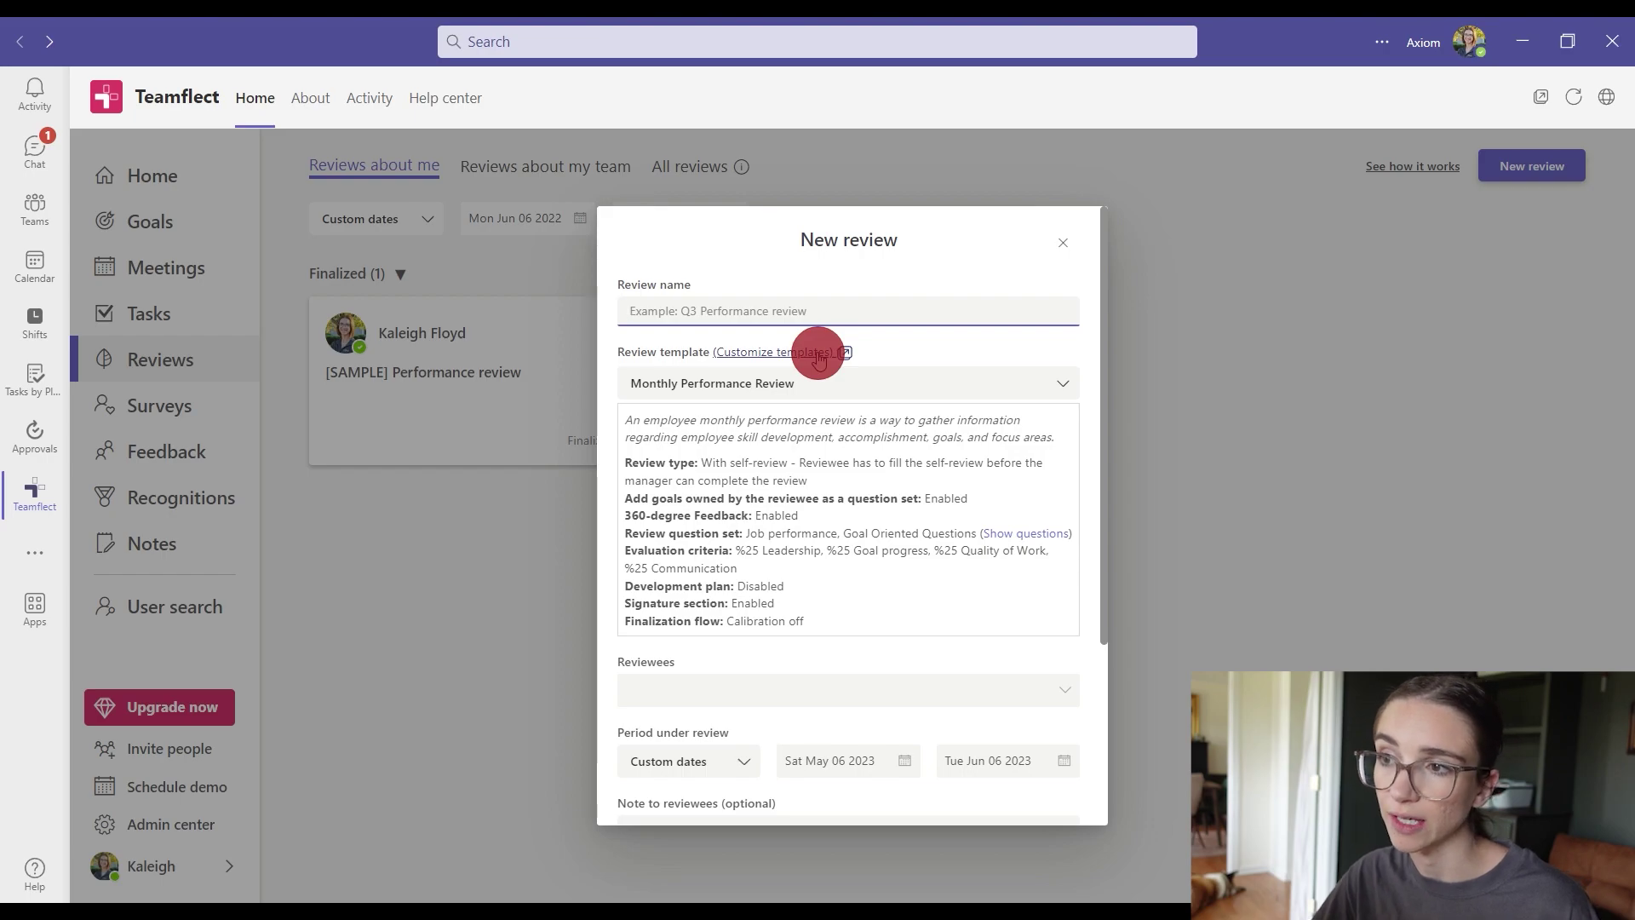
click(815, 383)
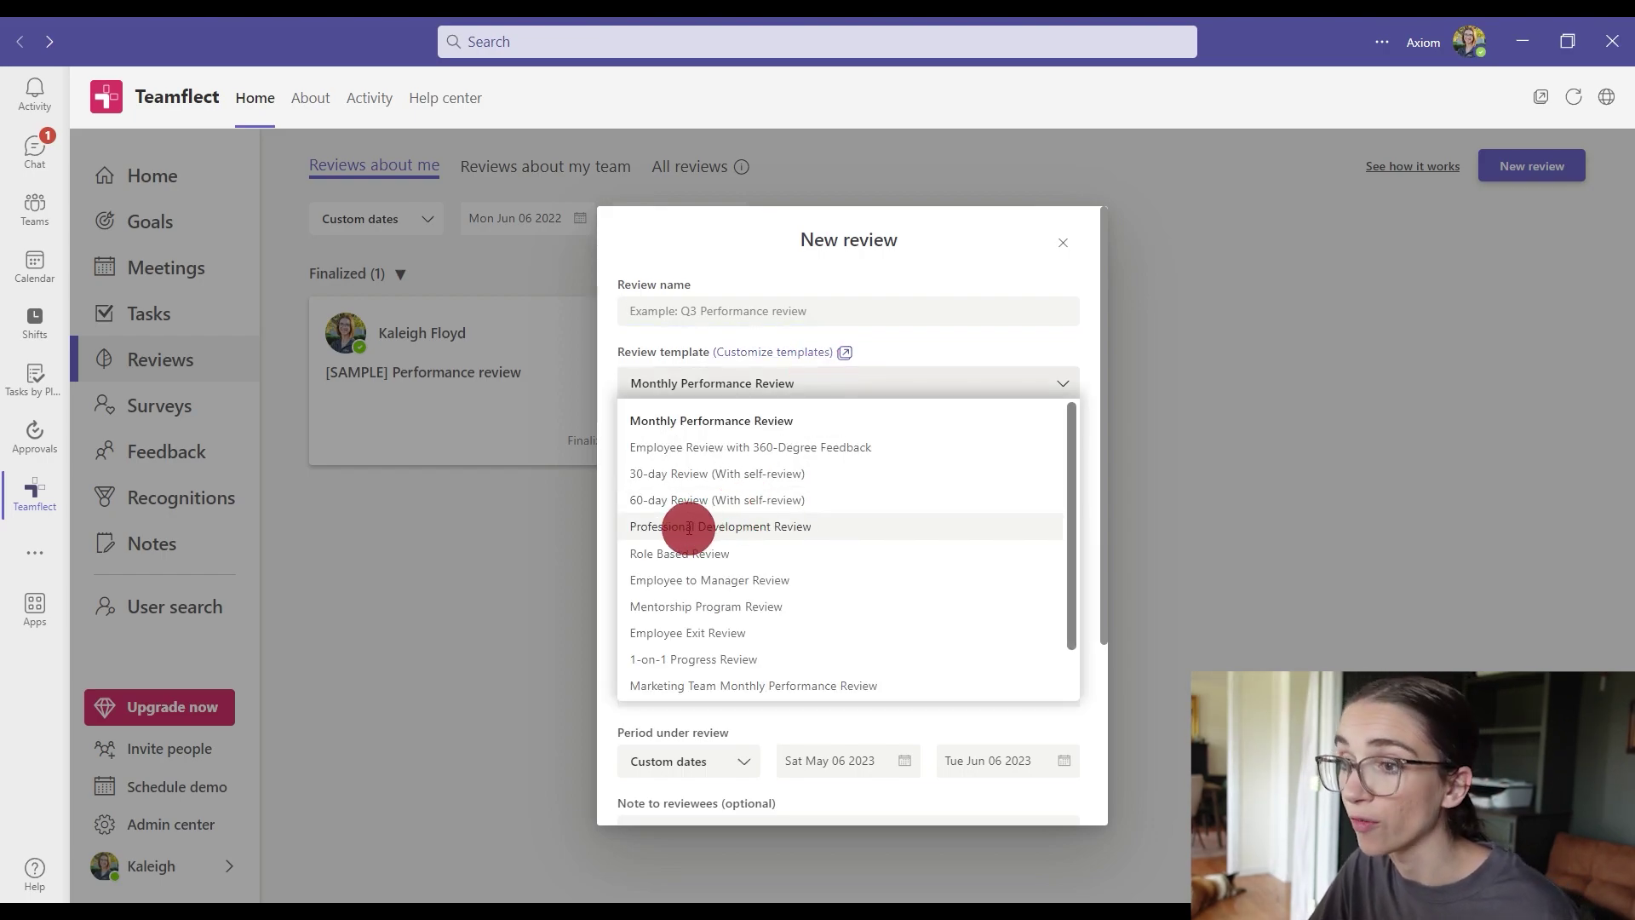
click(771, 530)
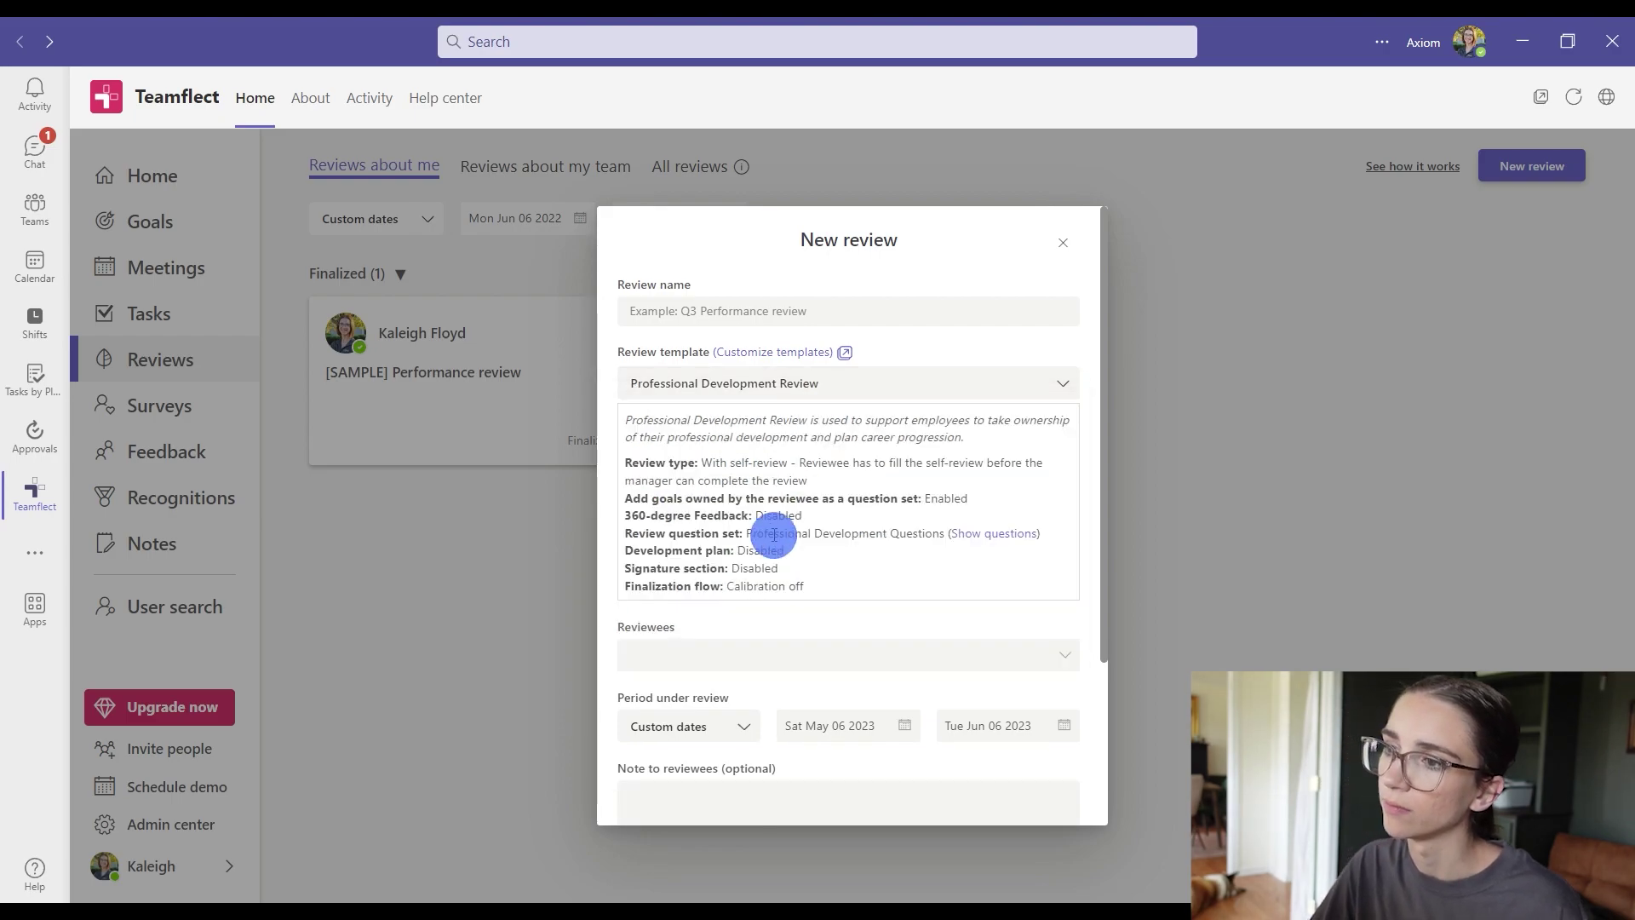
click(885, 502)
Step: Review the Professional Development Review template details and try selecting the demo team member as reviewee, clearing the choice again
scroll(885, 503, down, 3)
scroll(885, 504, up, 3)
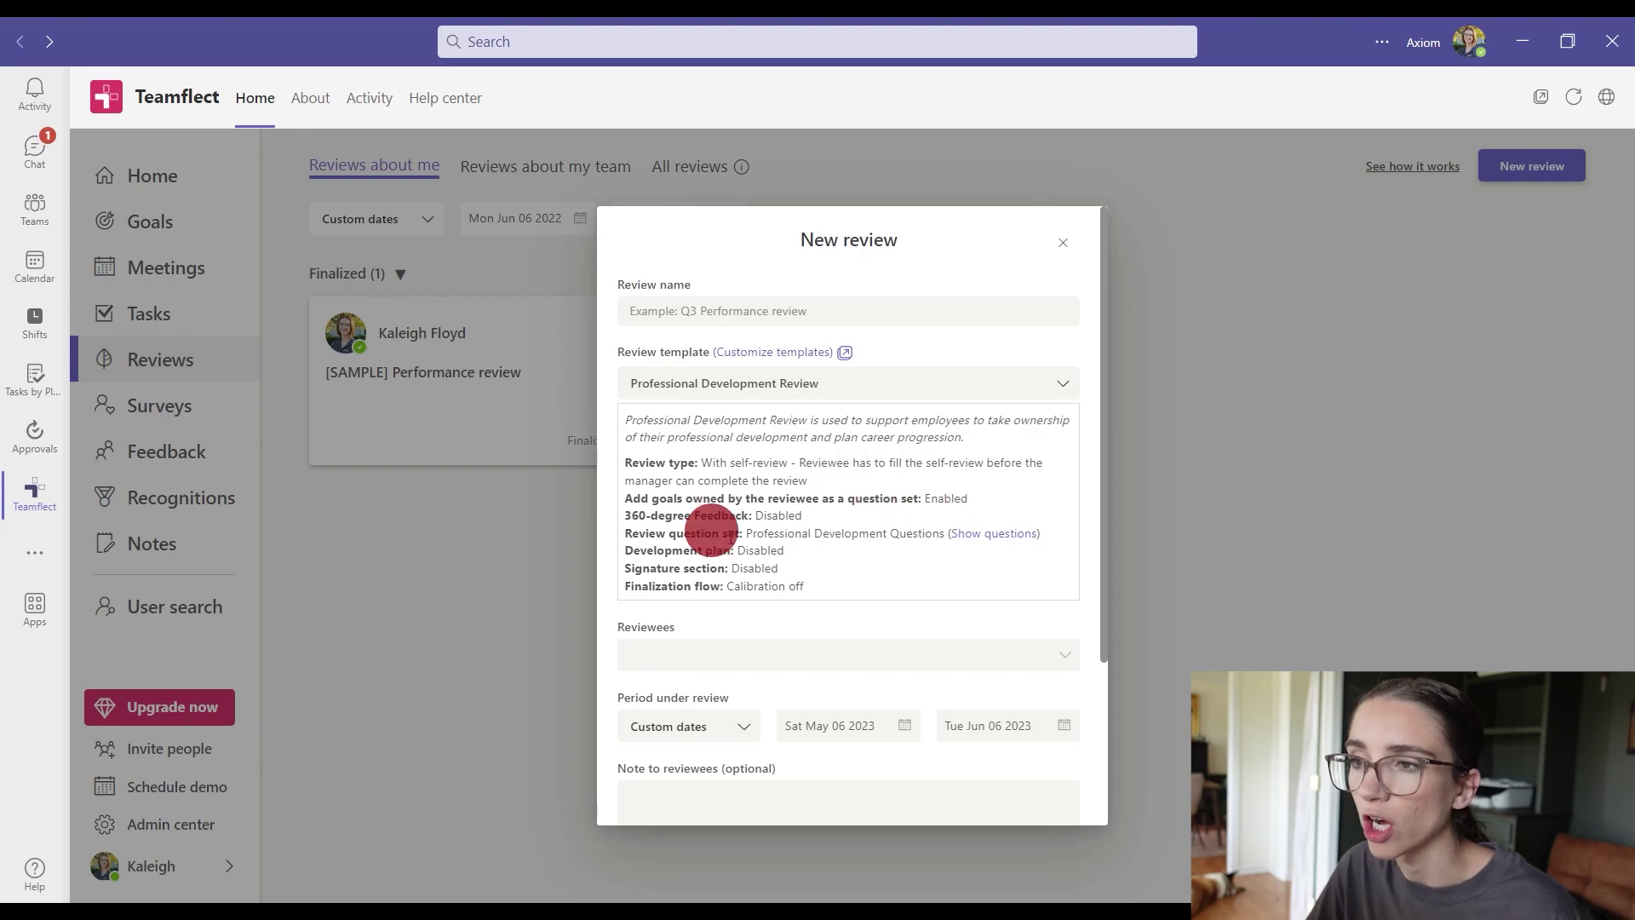
scroll(838, 611, down, 2)
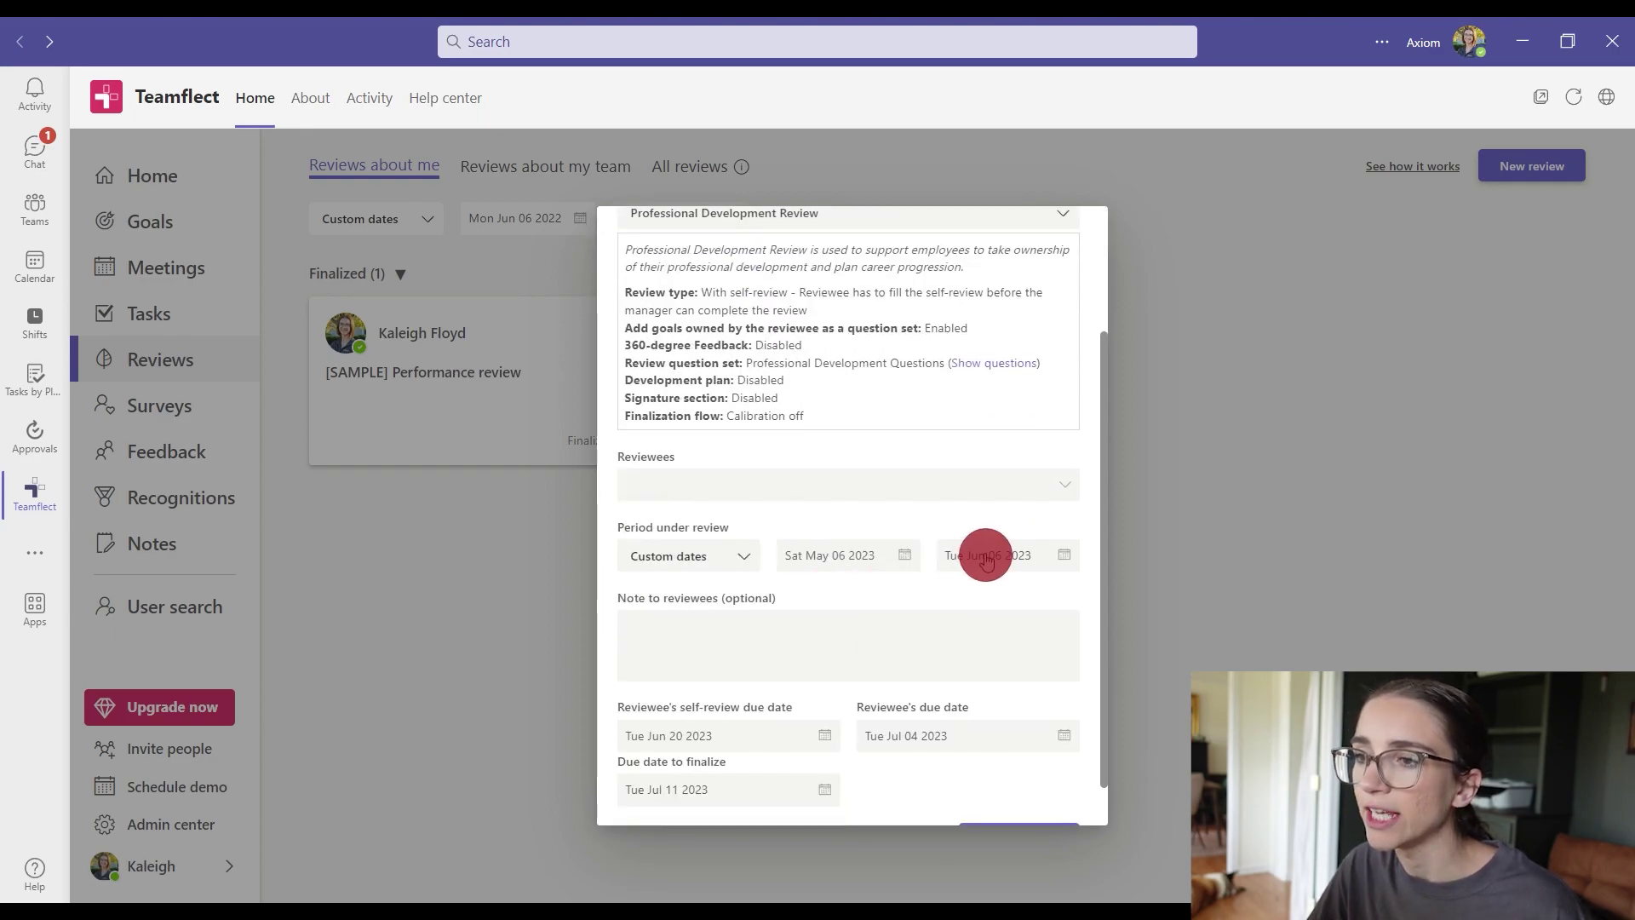
click(1030, 487)
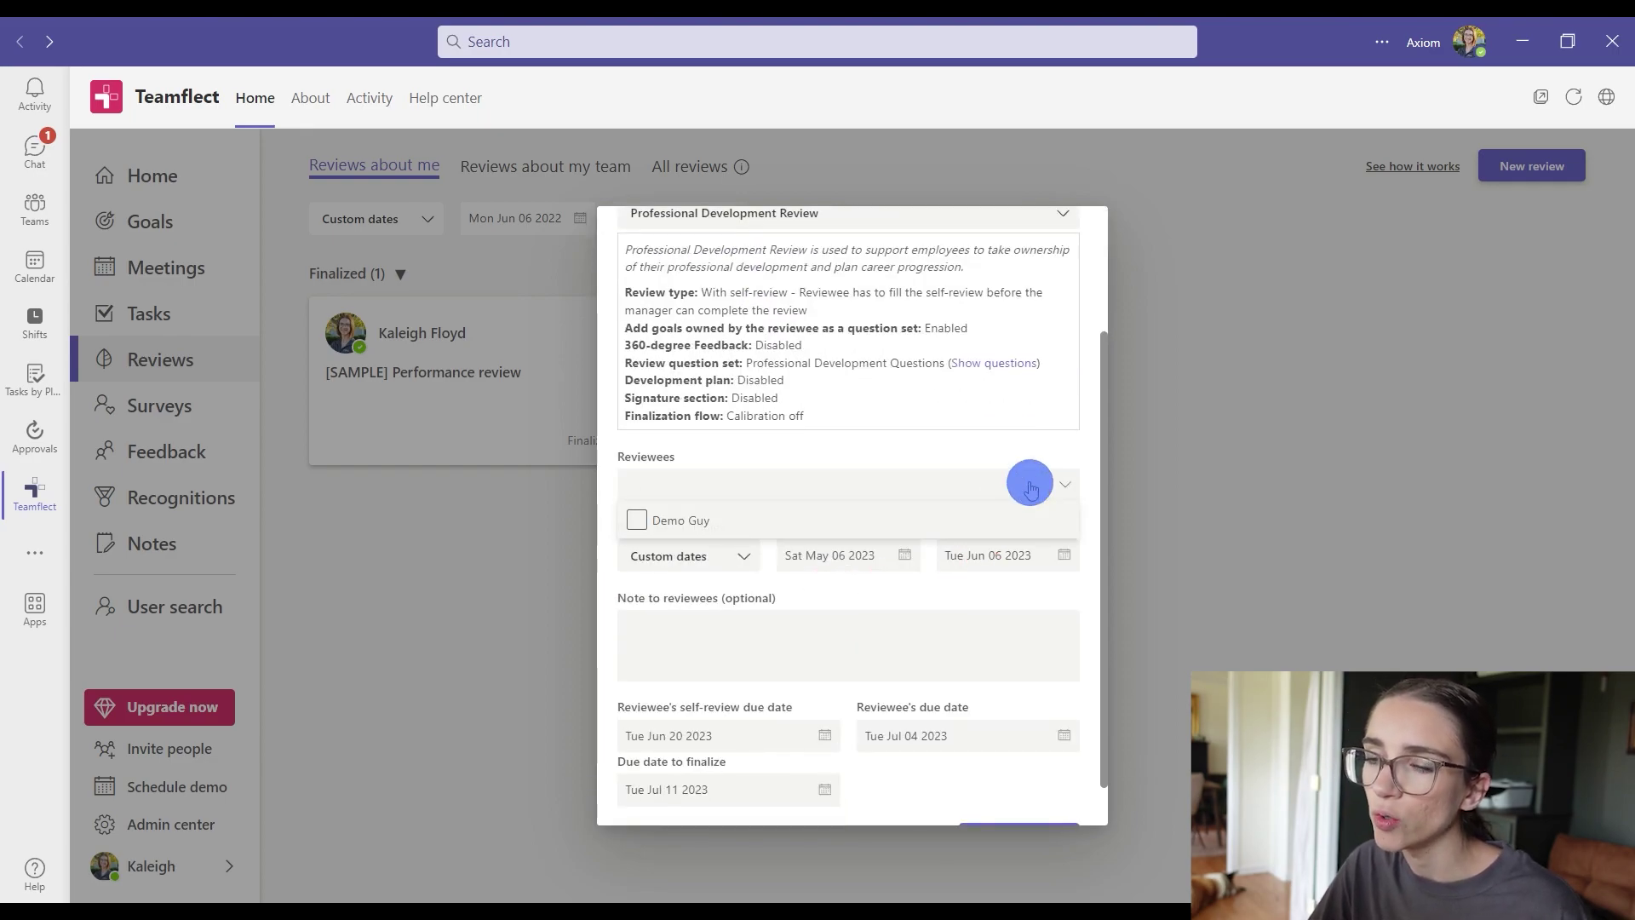
click(648, 521)
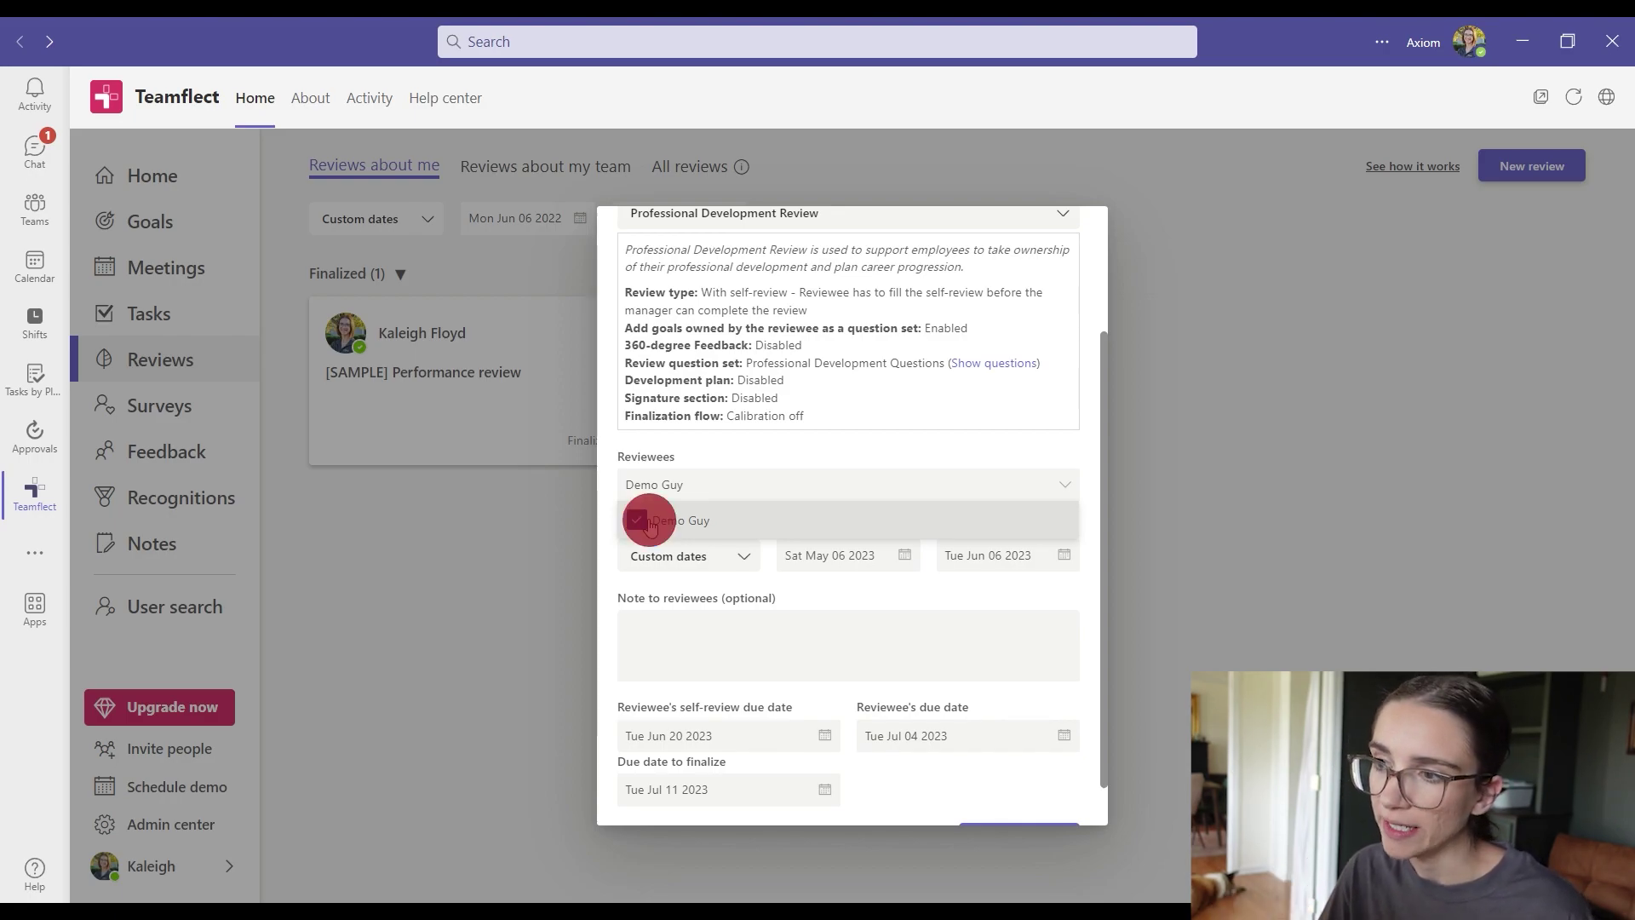
click(648, 522)
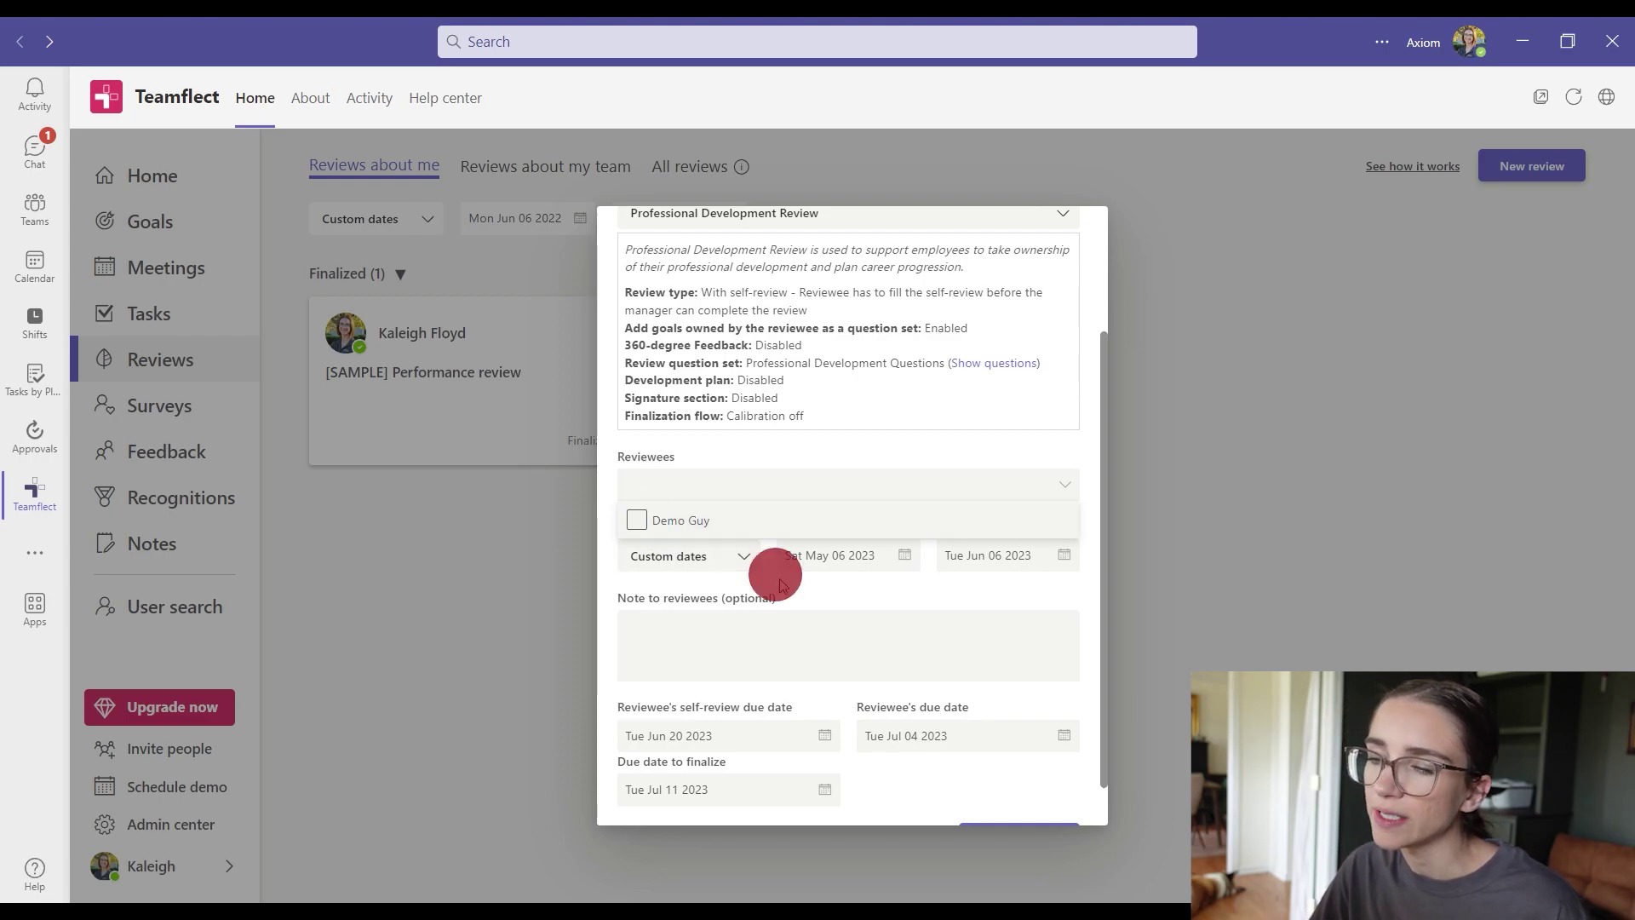
Step: Examine the new review's note field, the period under review options and the self-review due date
click(631, 644)
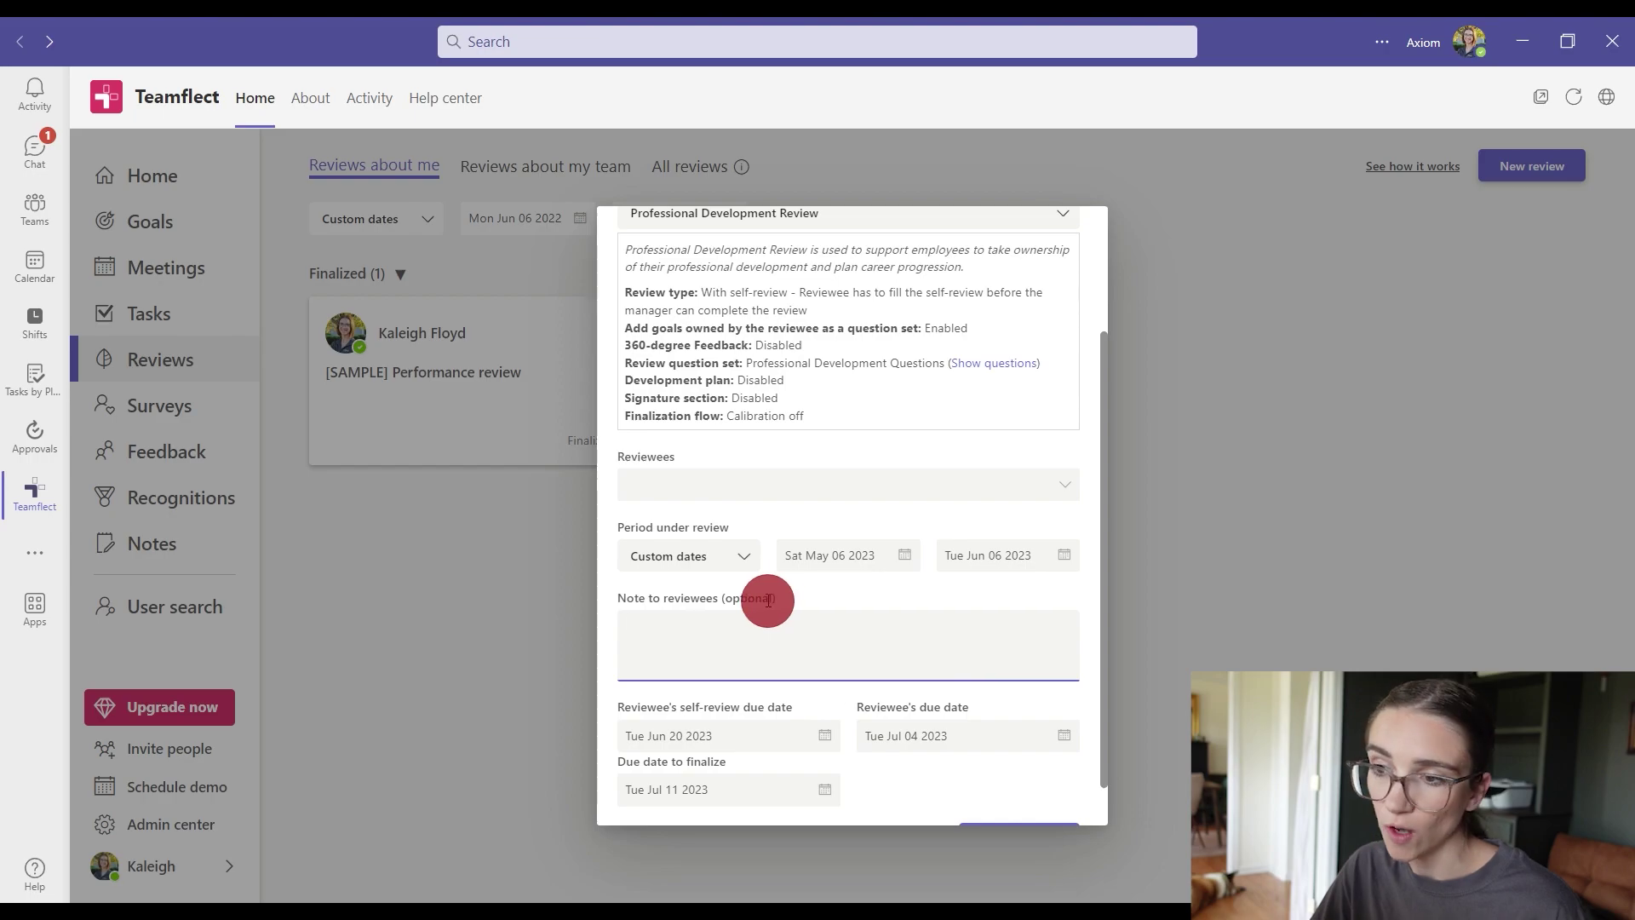
scroll(823, 682, down, 1)
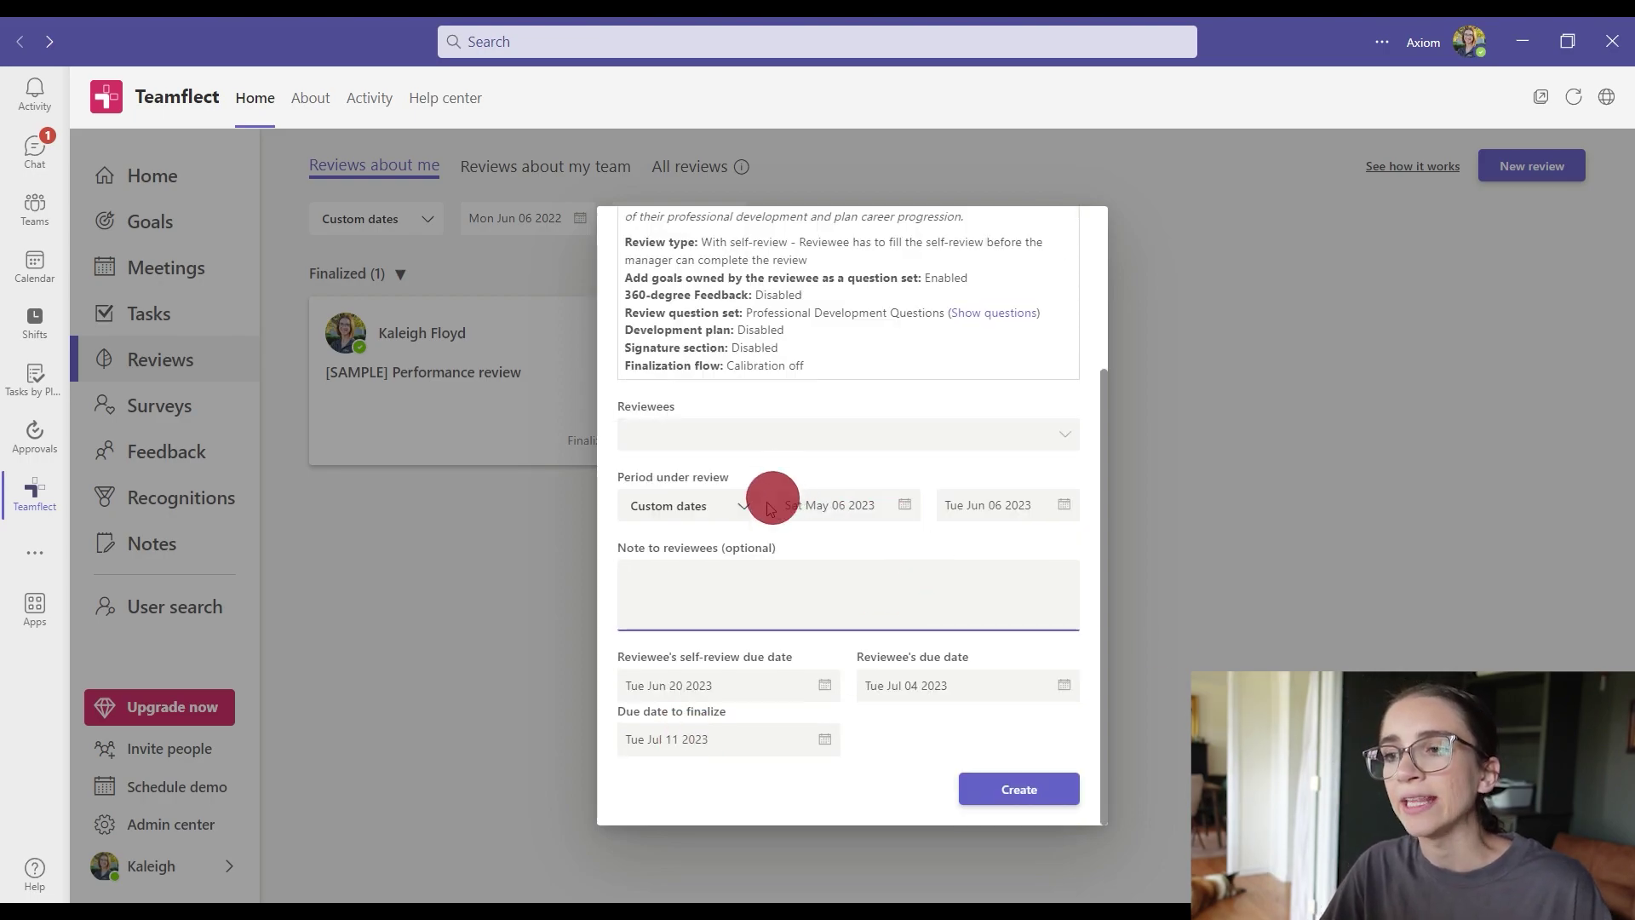
click(680, 505)
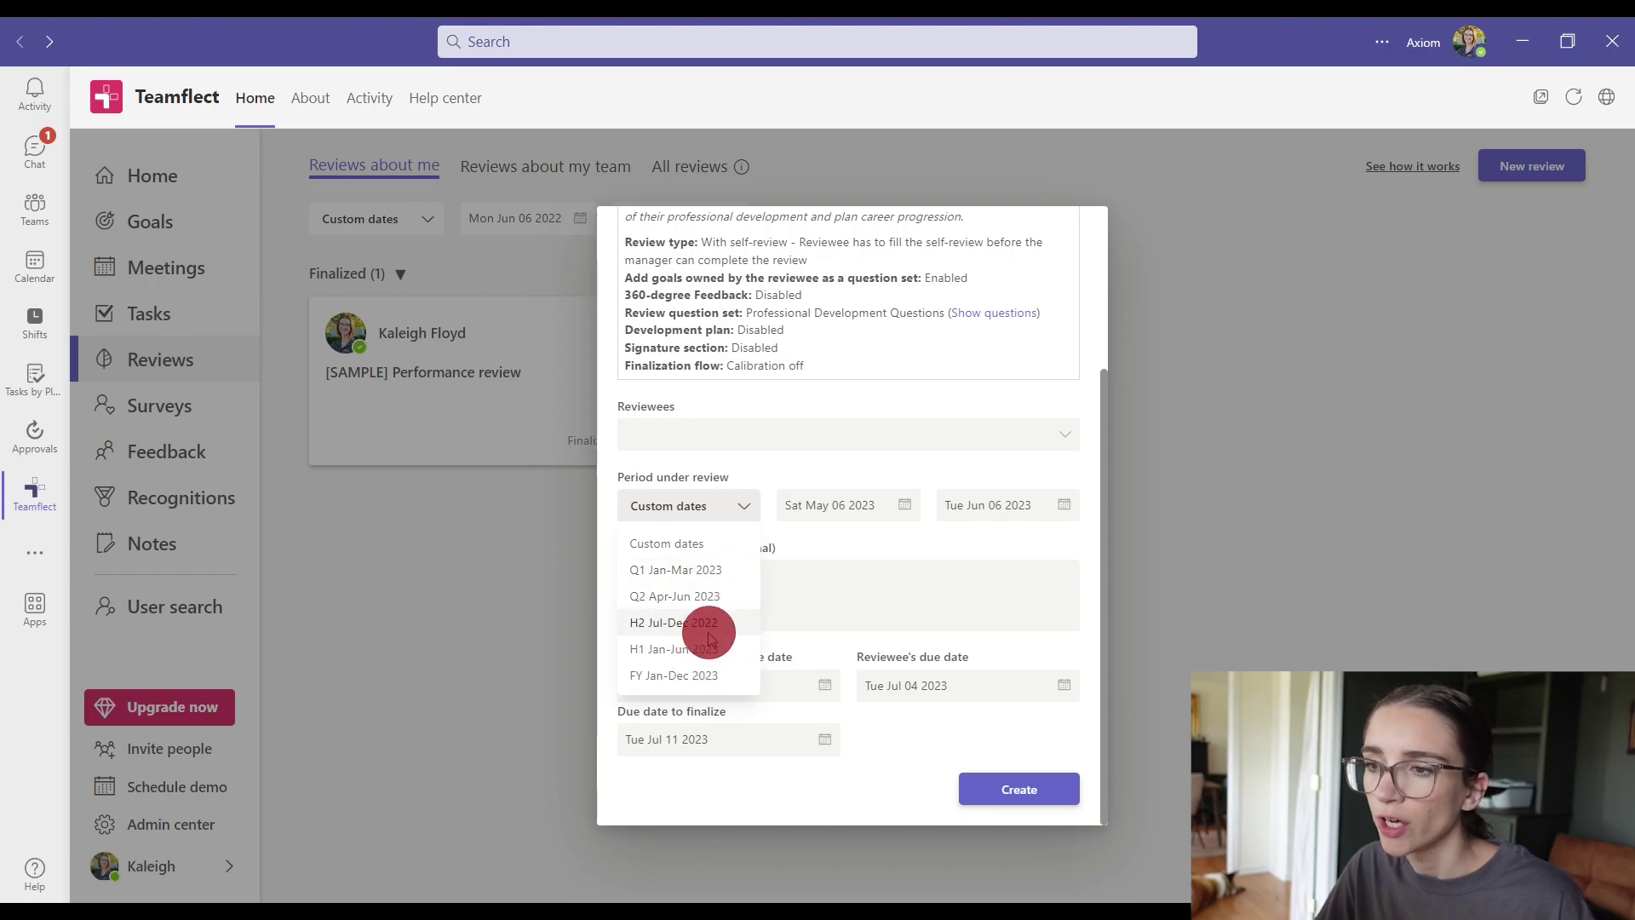
click(881, 562)
click(650, 686)
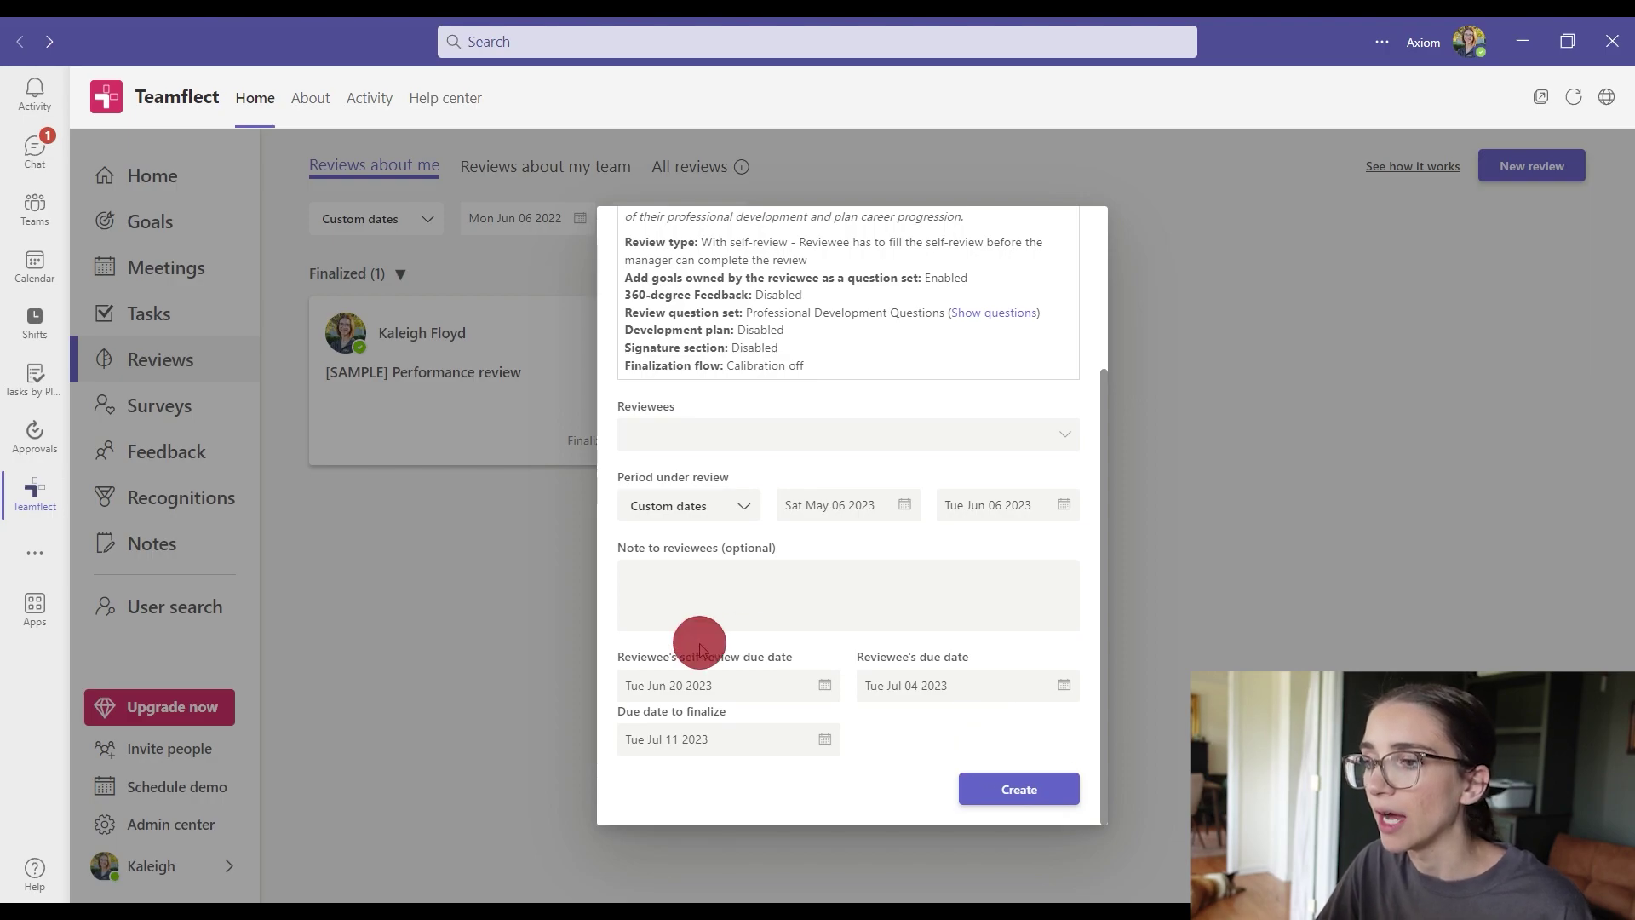
Step: Create the demo team member's quarter 1 review with Q1 Jan-Mar 2023 as the period under review
scroll(803, 718, up, 3)
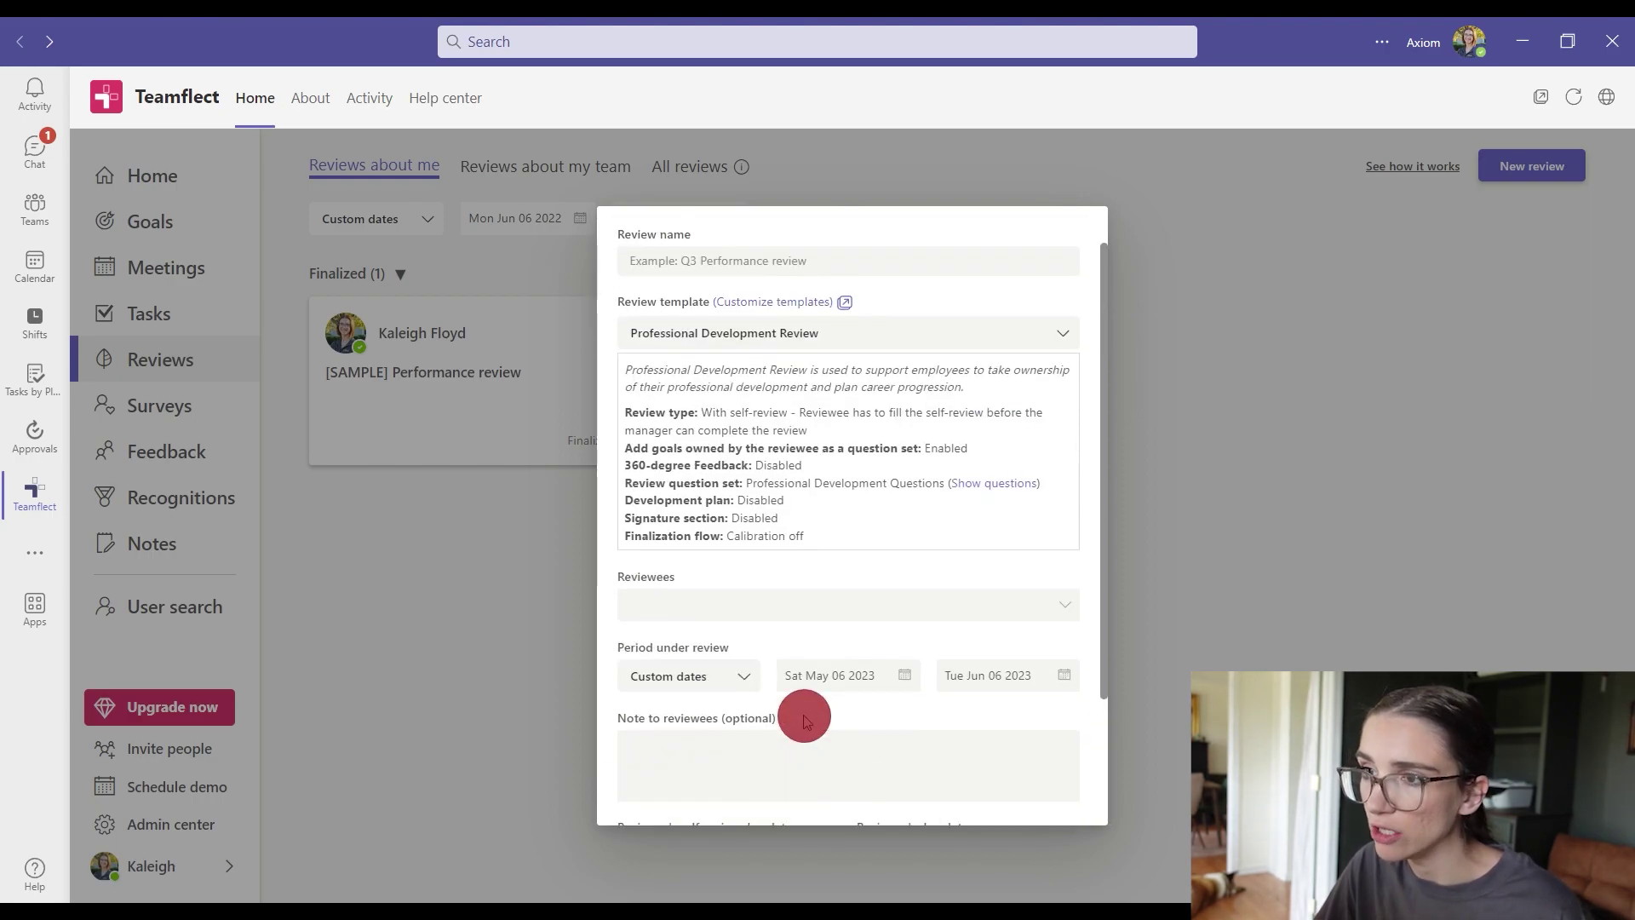
scroll(805, 722, down, 5)
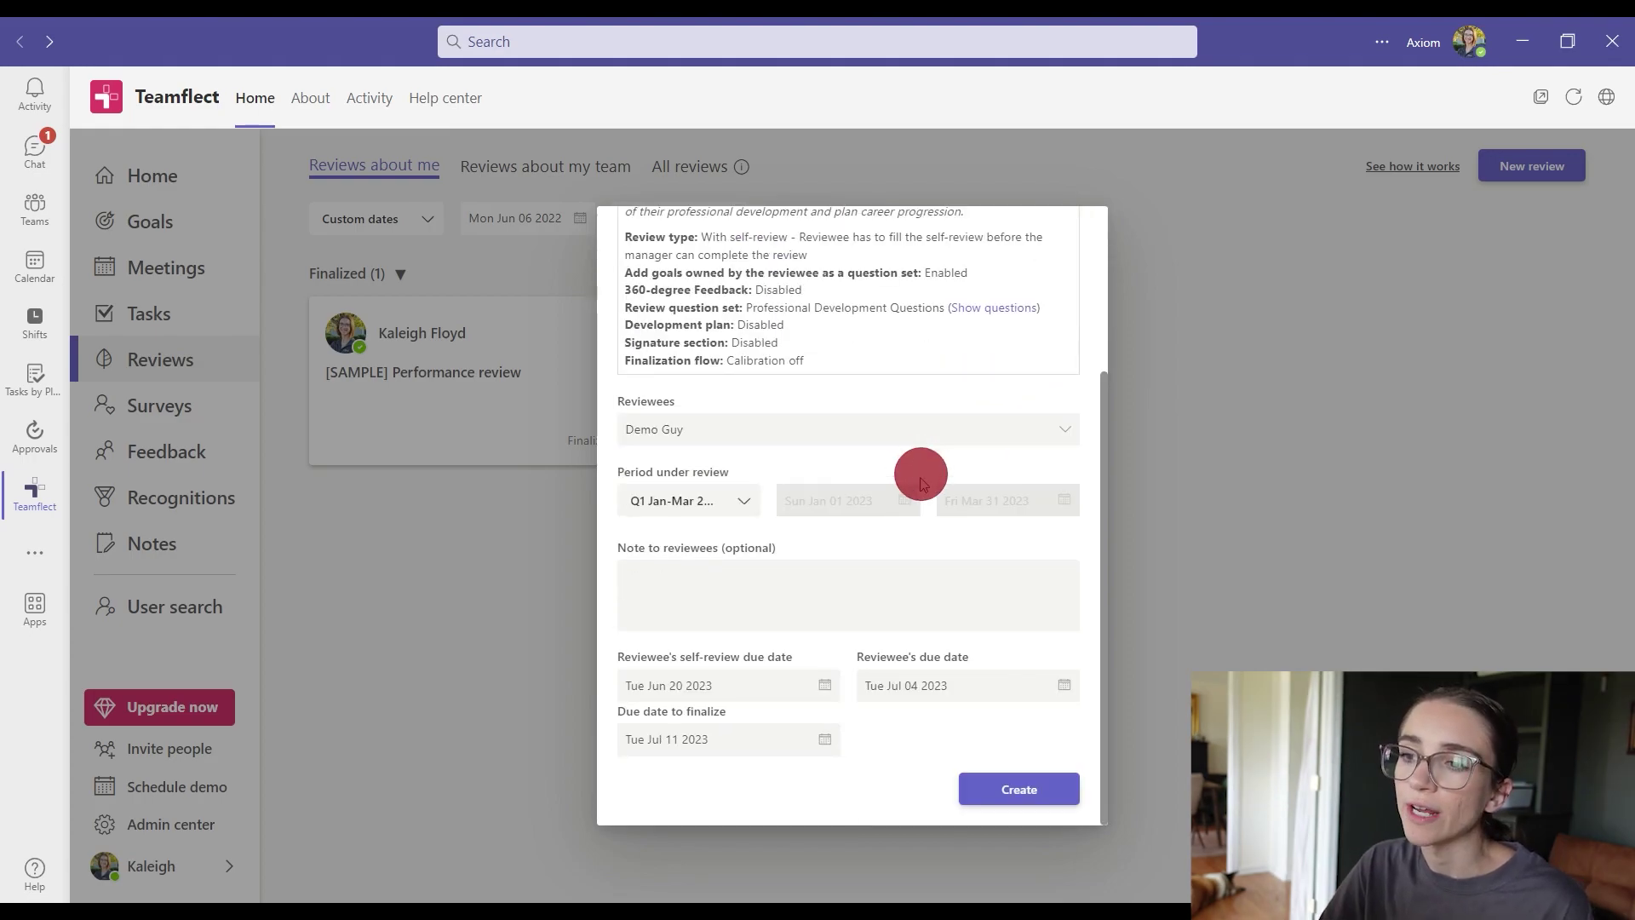
click(1035, 795)
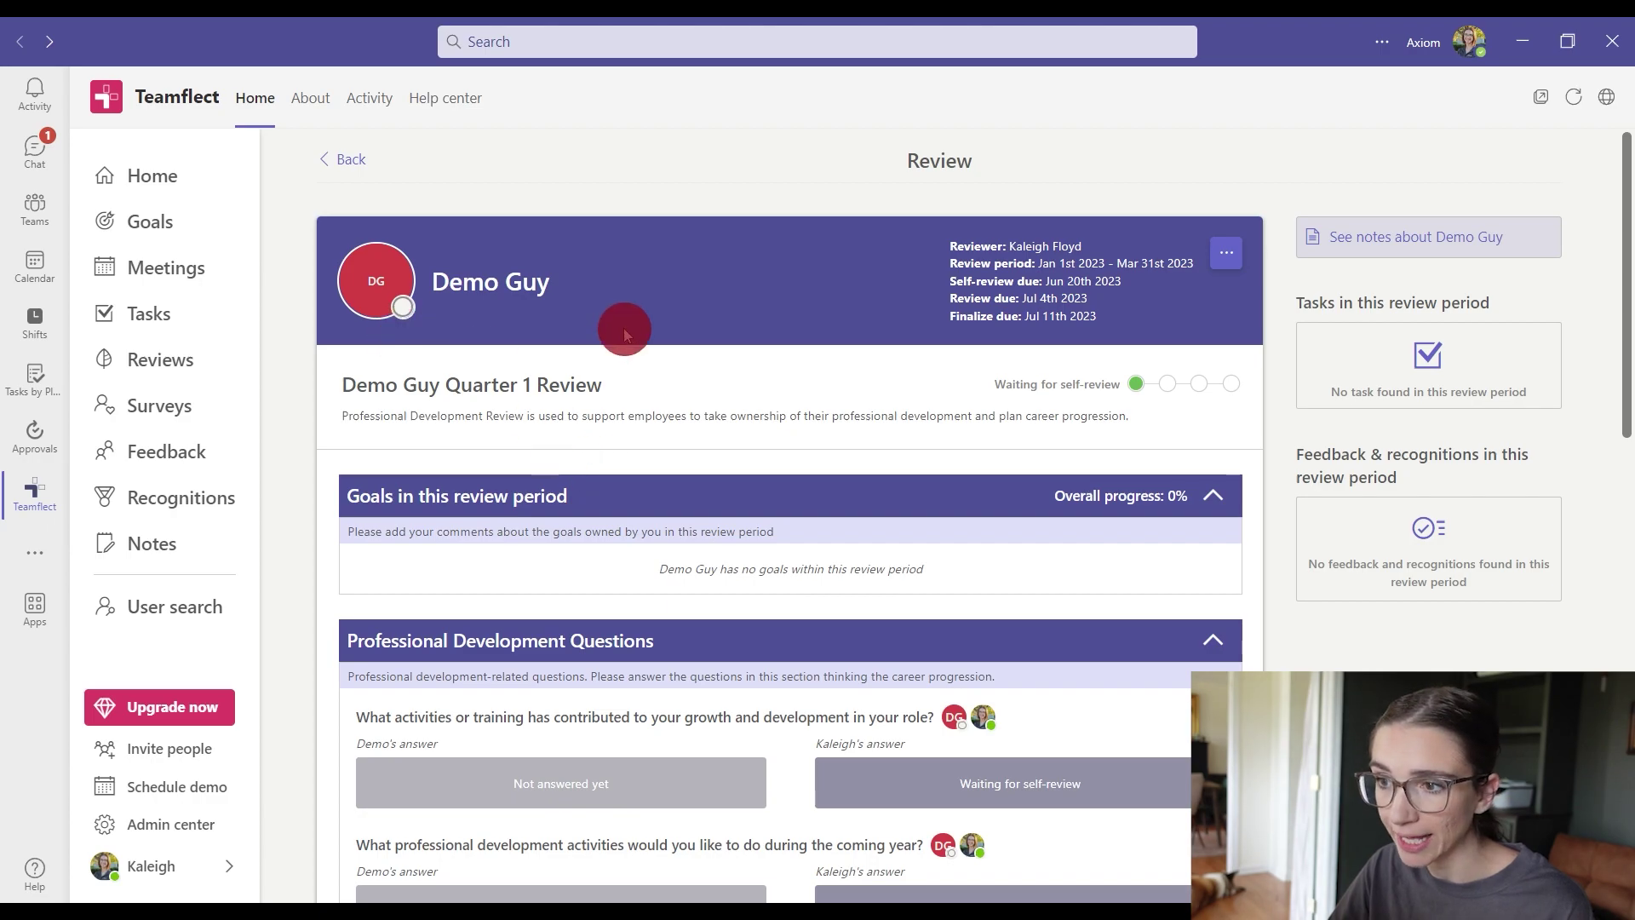
Step: Examine the created review's goals section, professional development questions with both answer areas, and review results
scroll(784, 656, down, 1)
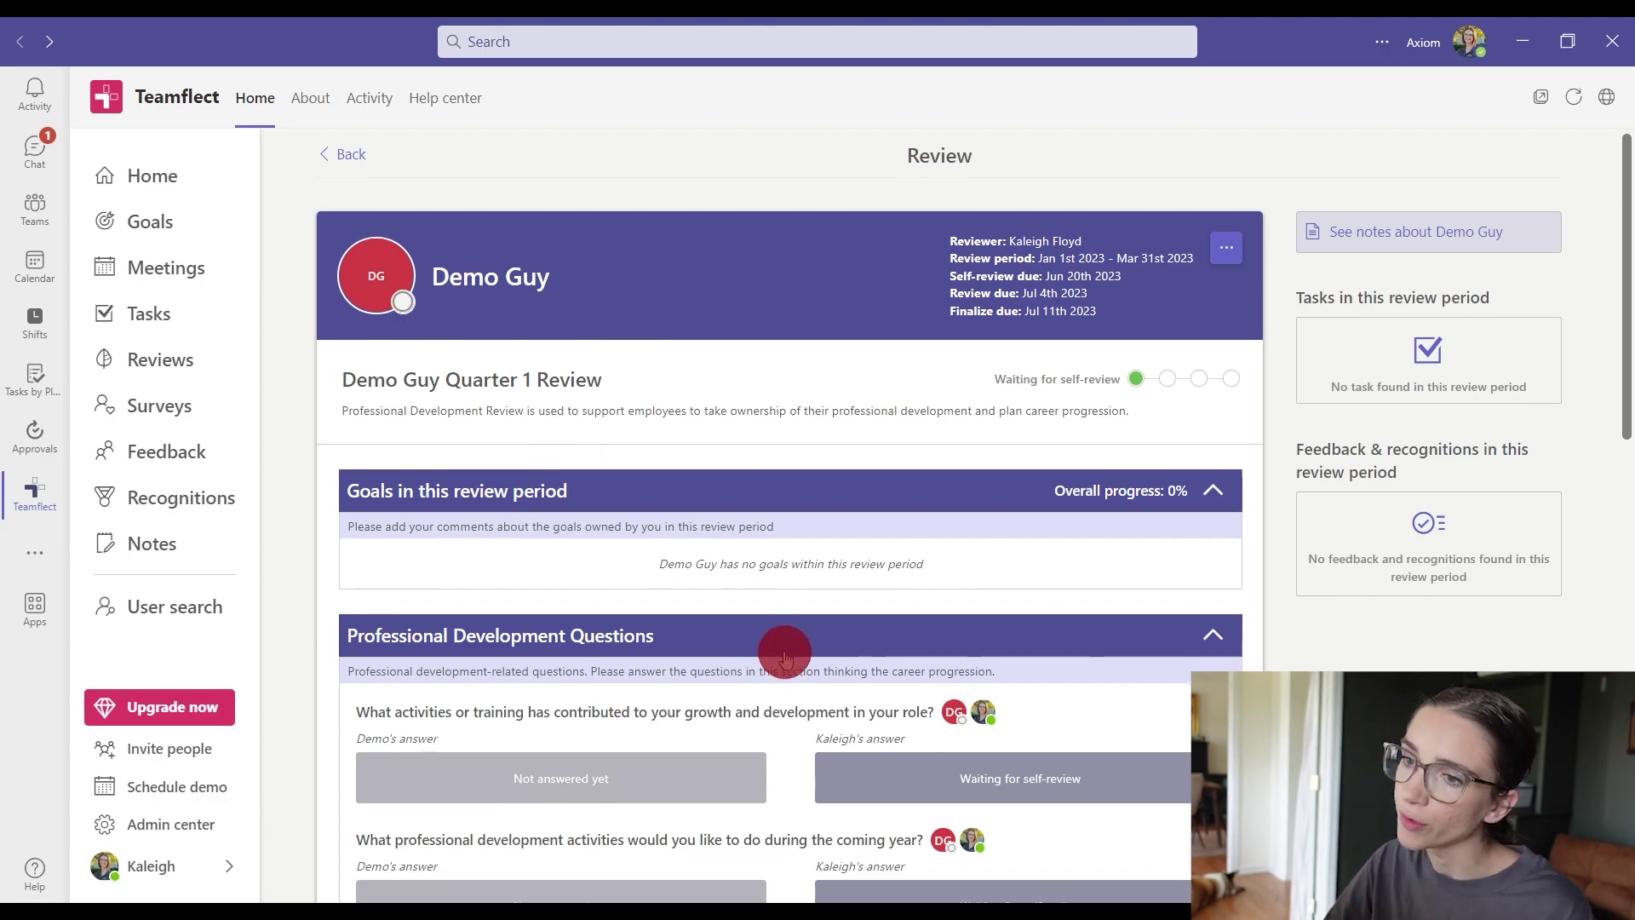
scroll(784, 656, down, 4)
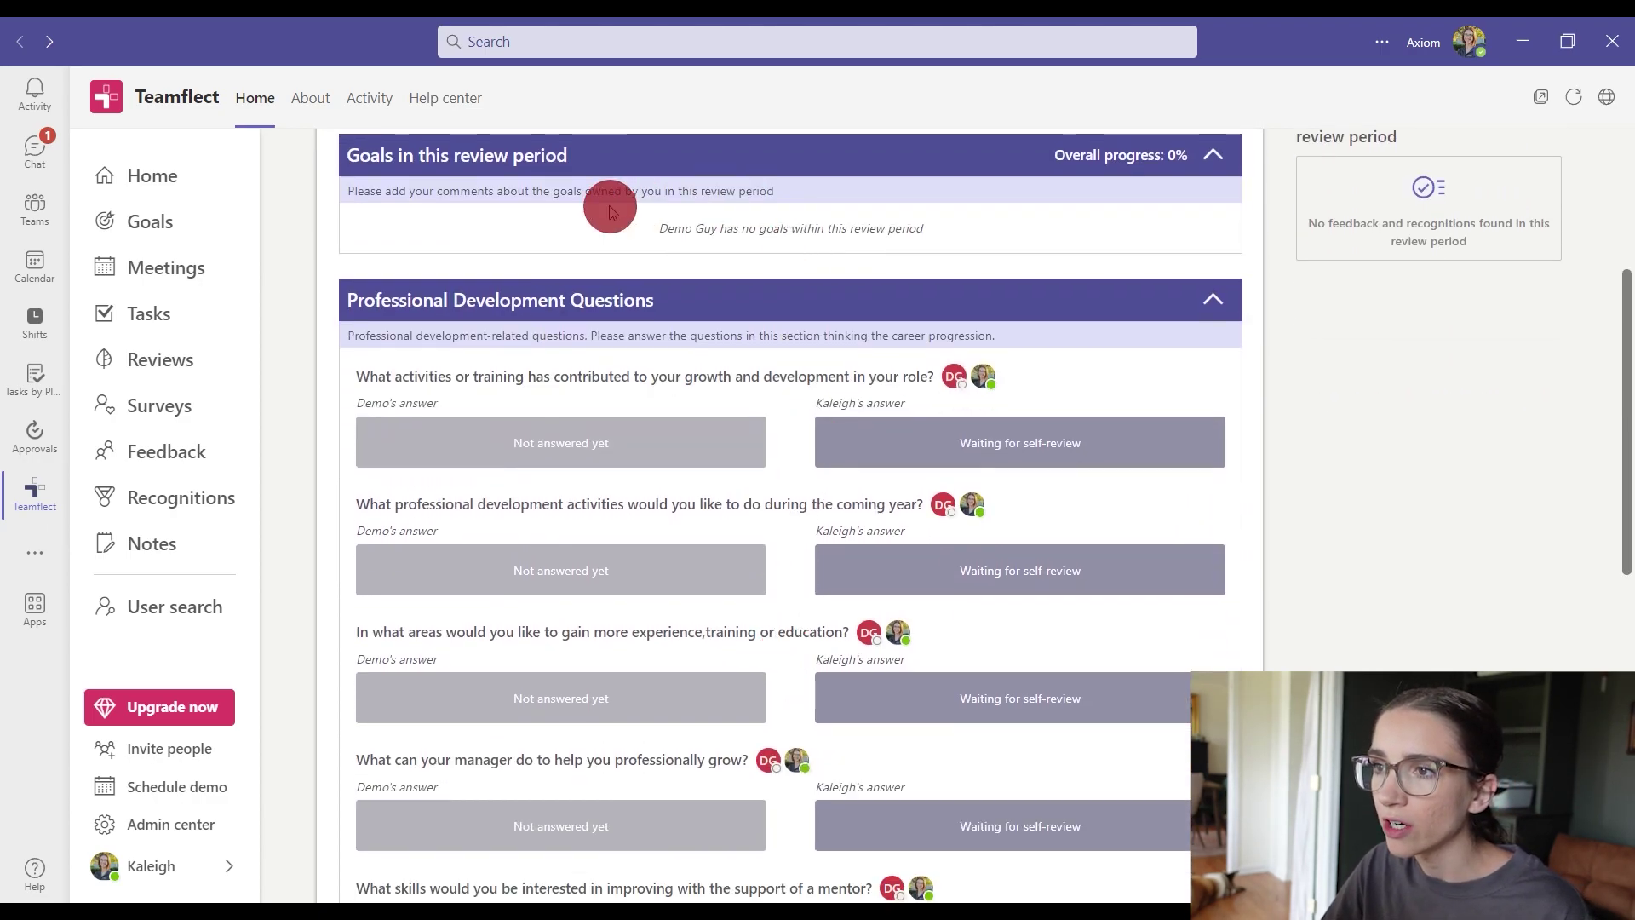
scroll(629, 570, up, 1)
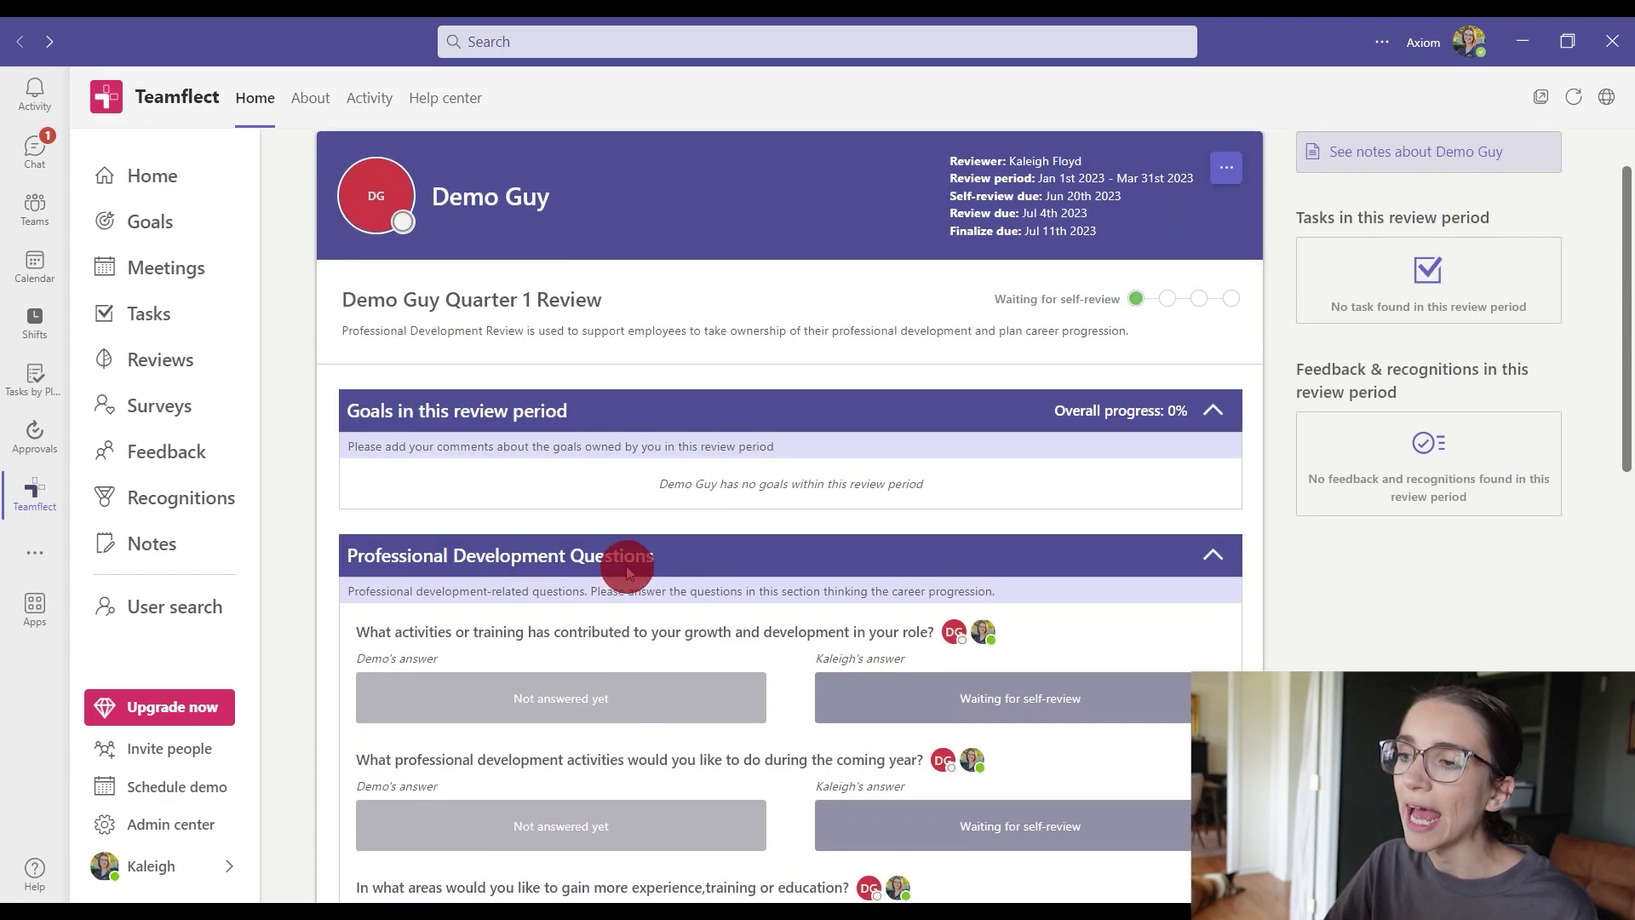
scroll(628, 572, down, 2)
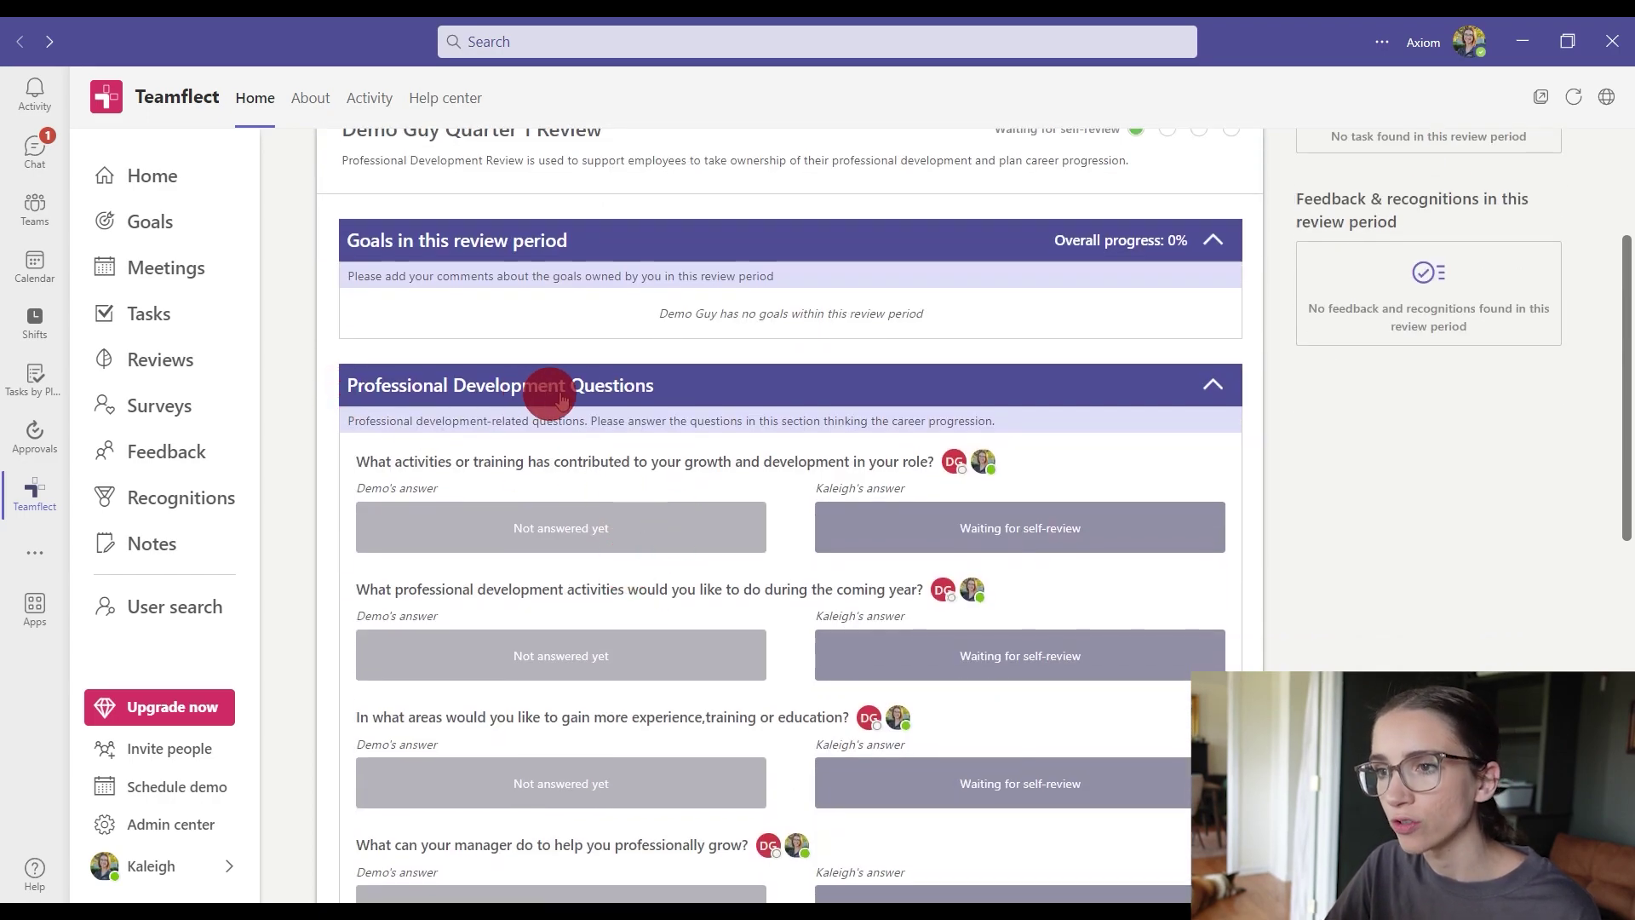
drag(654, 528, 426, 537)
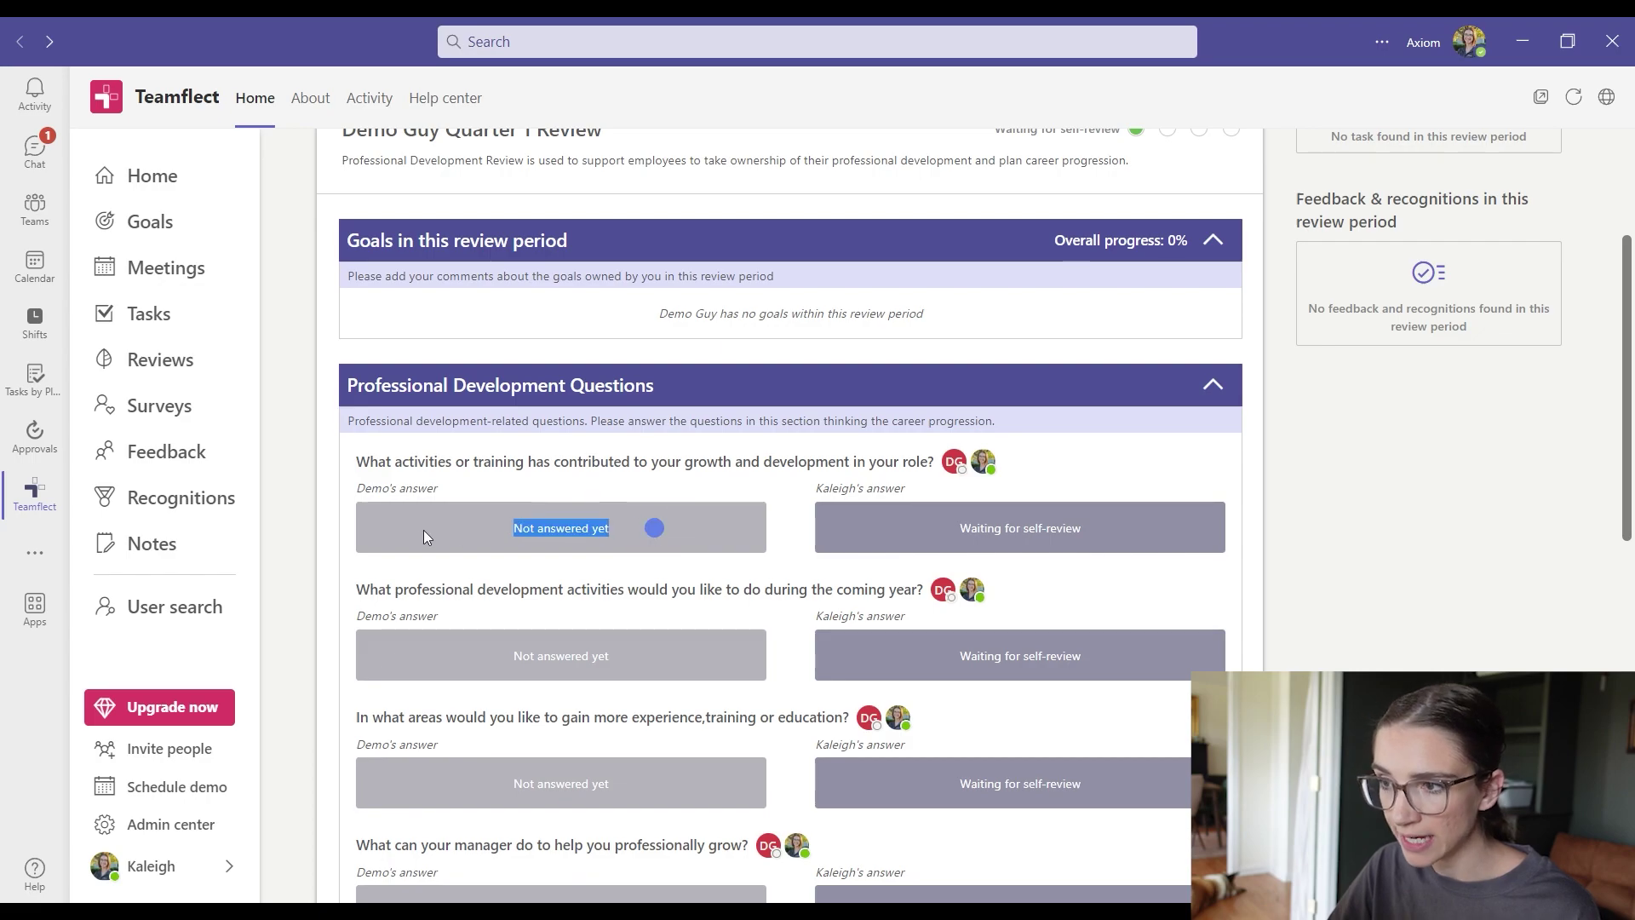
scroll(656, 528, down, 2)
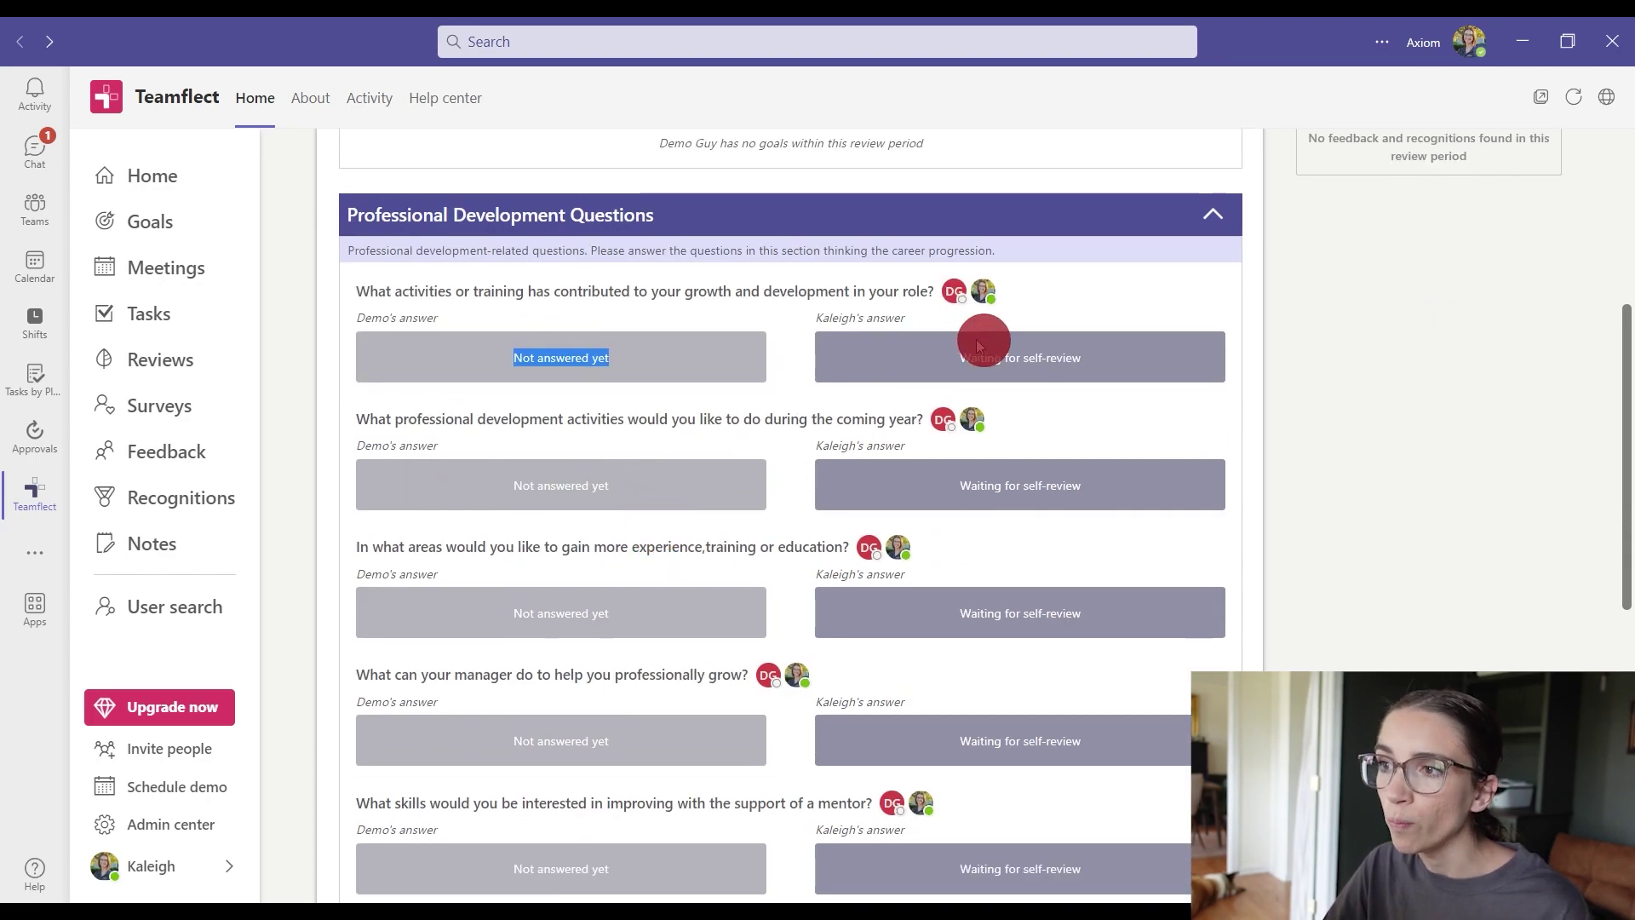
drag(979, 345, 1095, 357)
click(1084, 412)
scroll(1084, 405, down, 10)
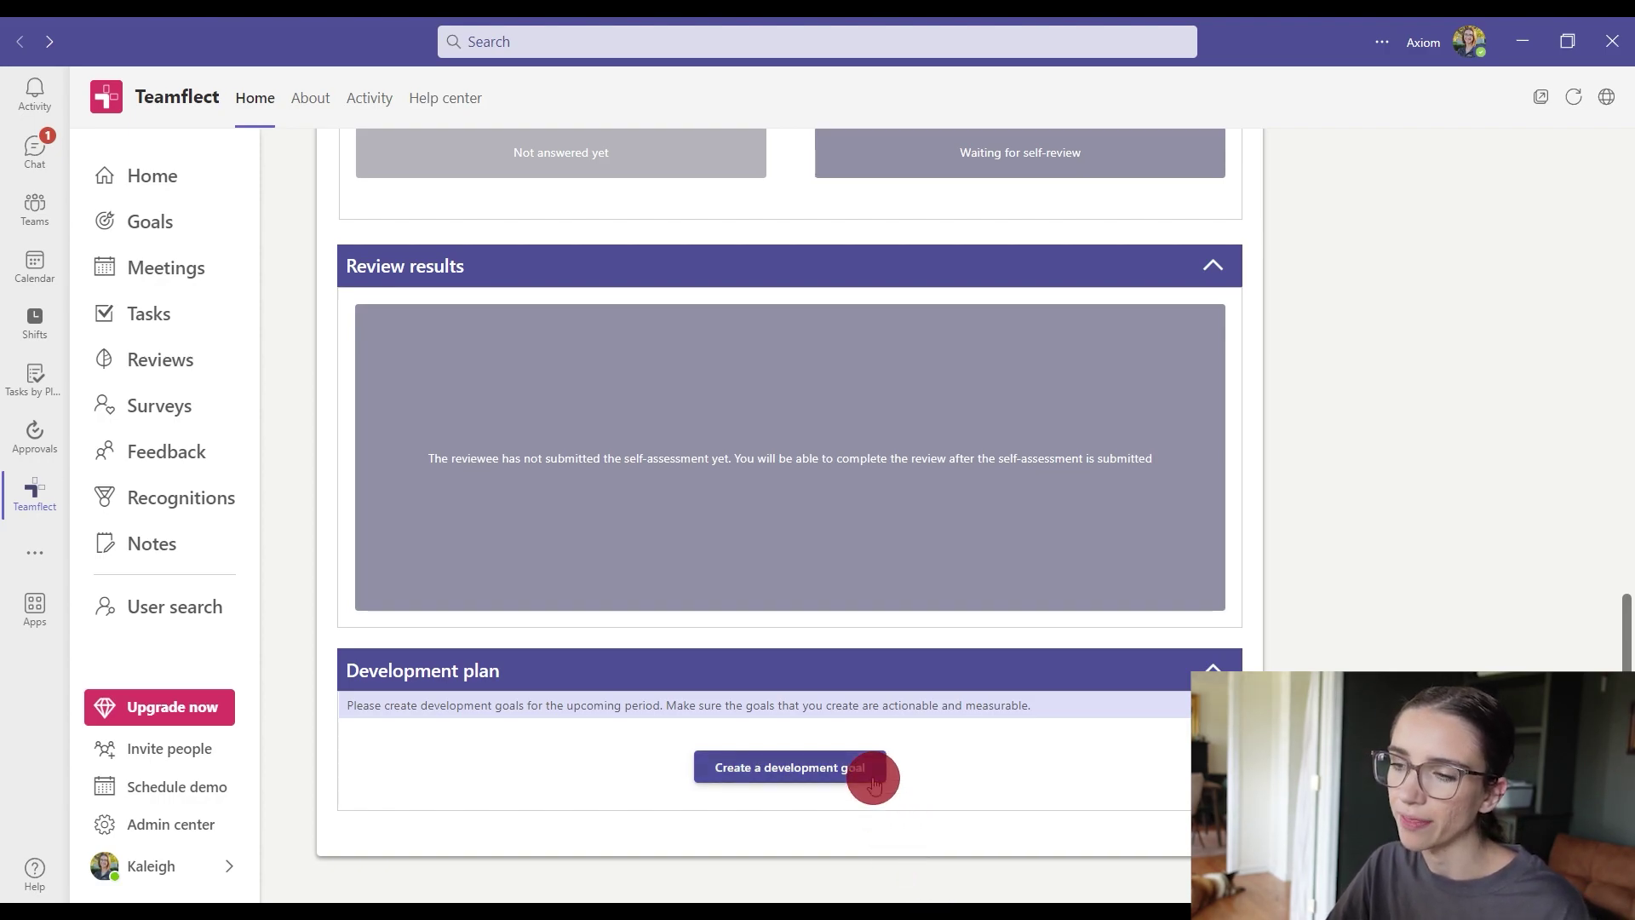
Step: Check the new goal form offered by the review's development plan, closing it without creating a goal
click(796, 767)
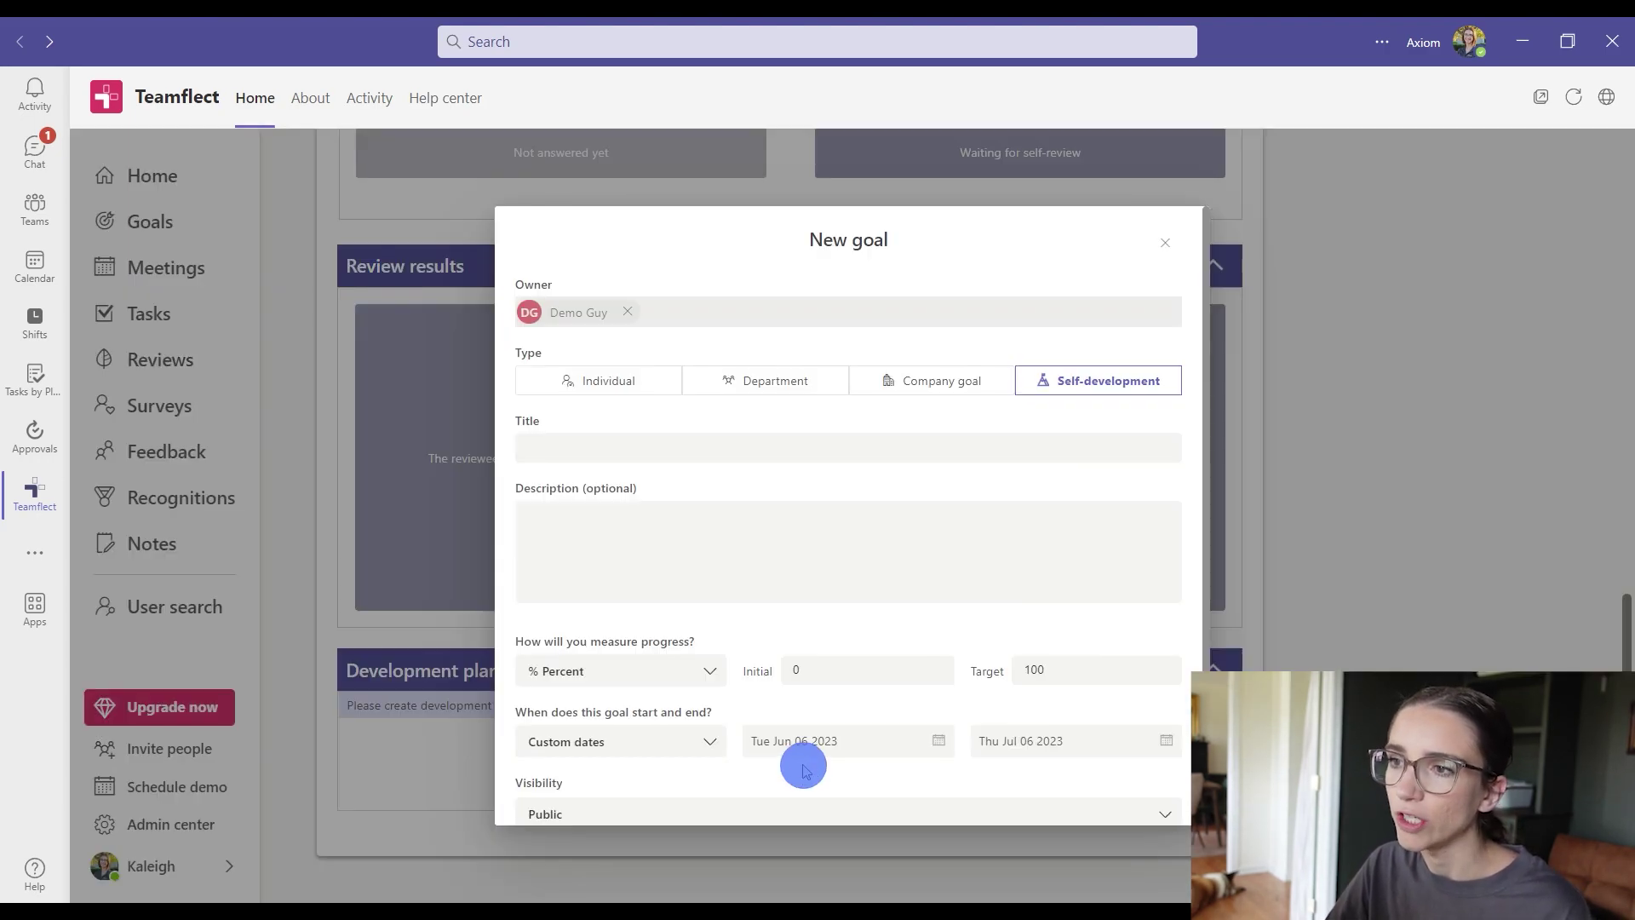
click(1166, 251)
scroll(963, 533, up, 10)
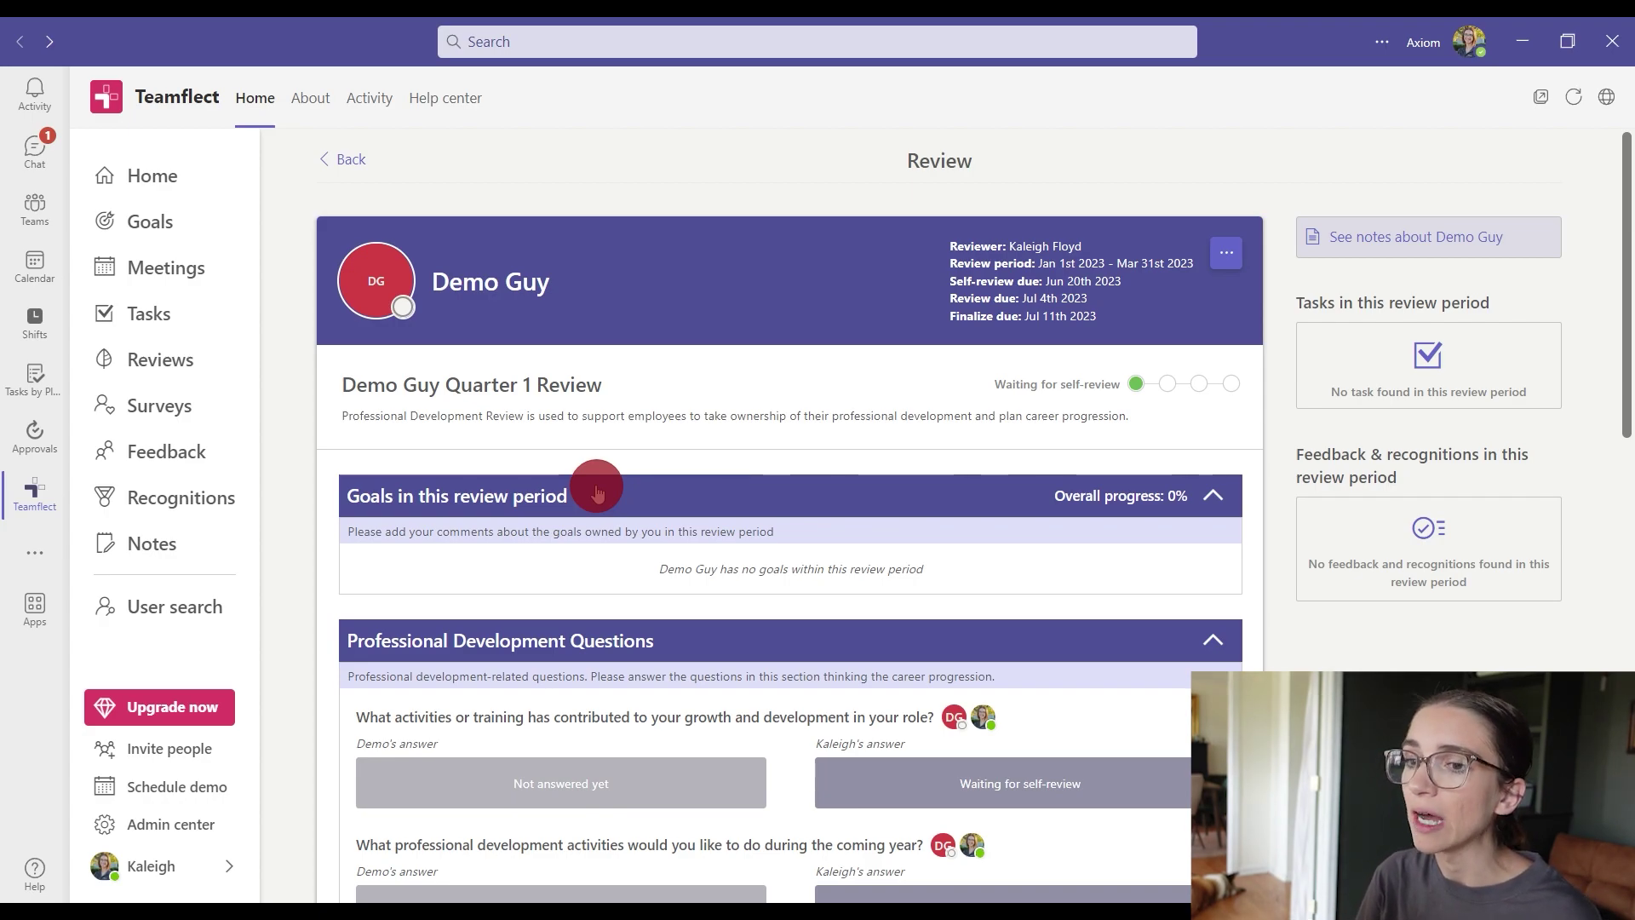
Step: Start a new survey for my team using the Onboarding Survey template
click(196, 426)
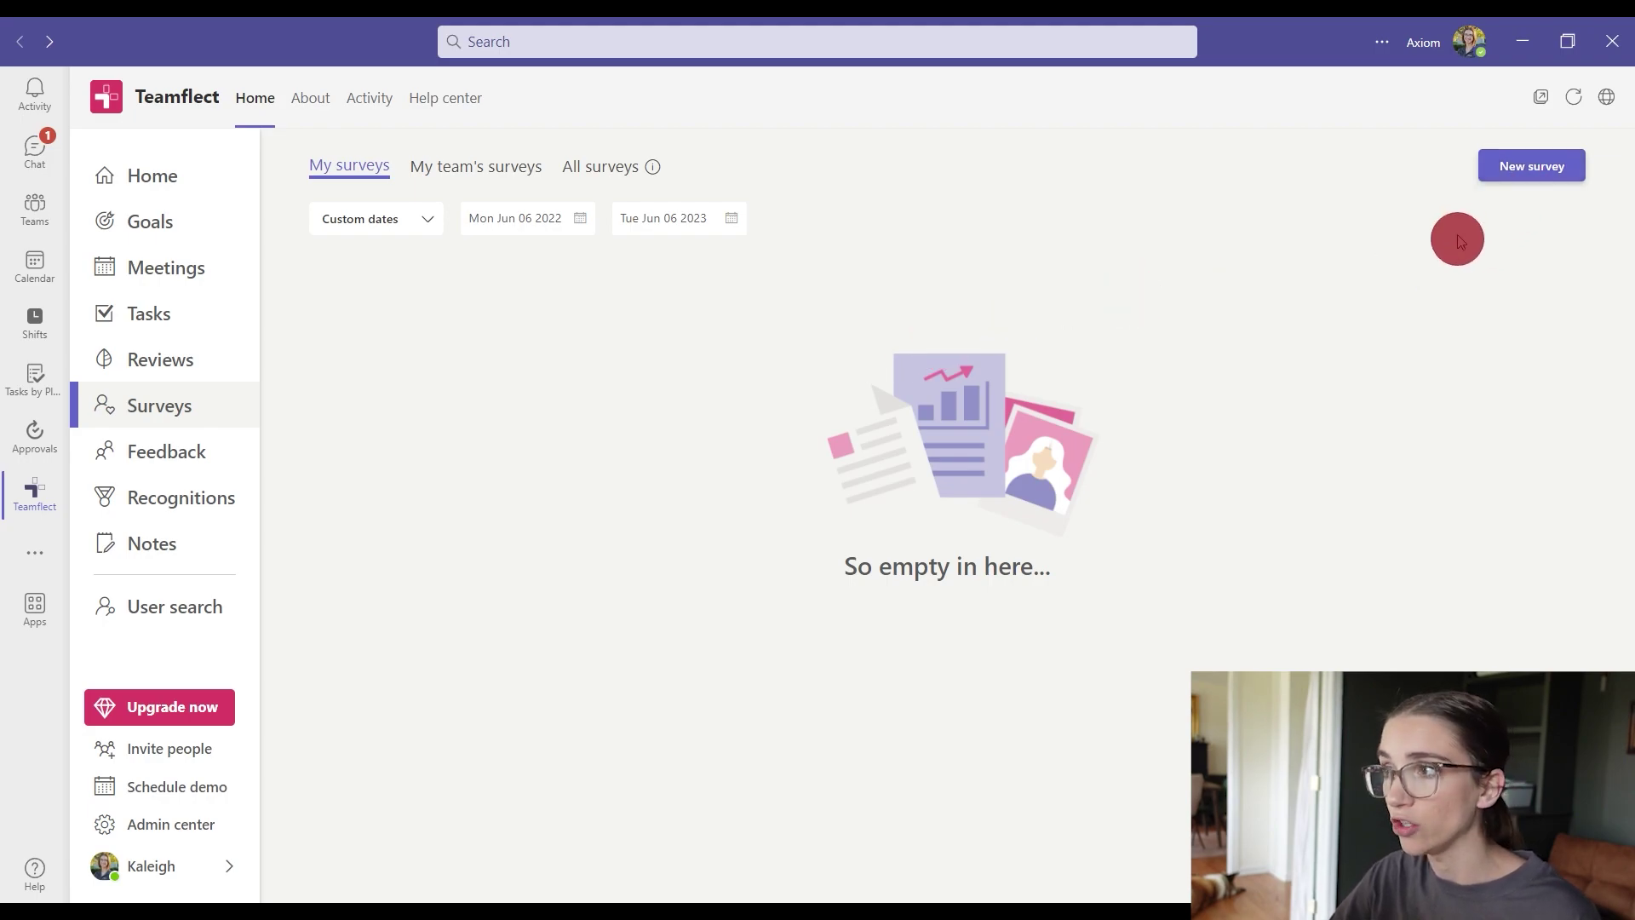
click(1528, 170)
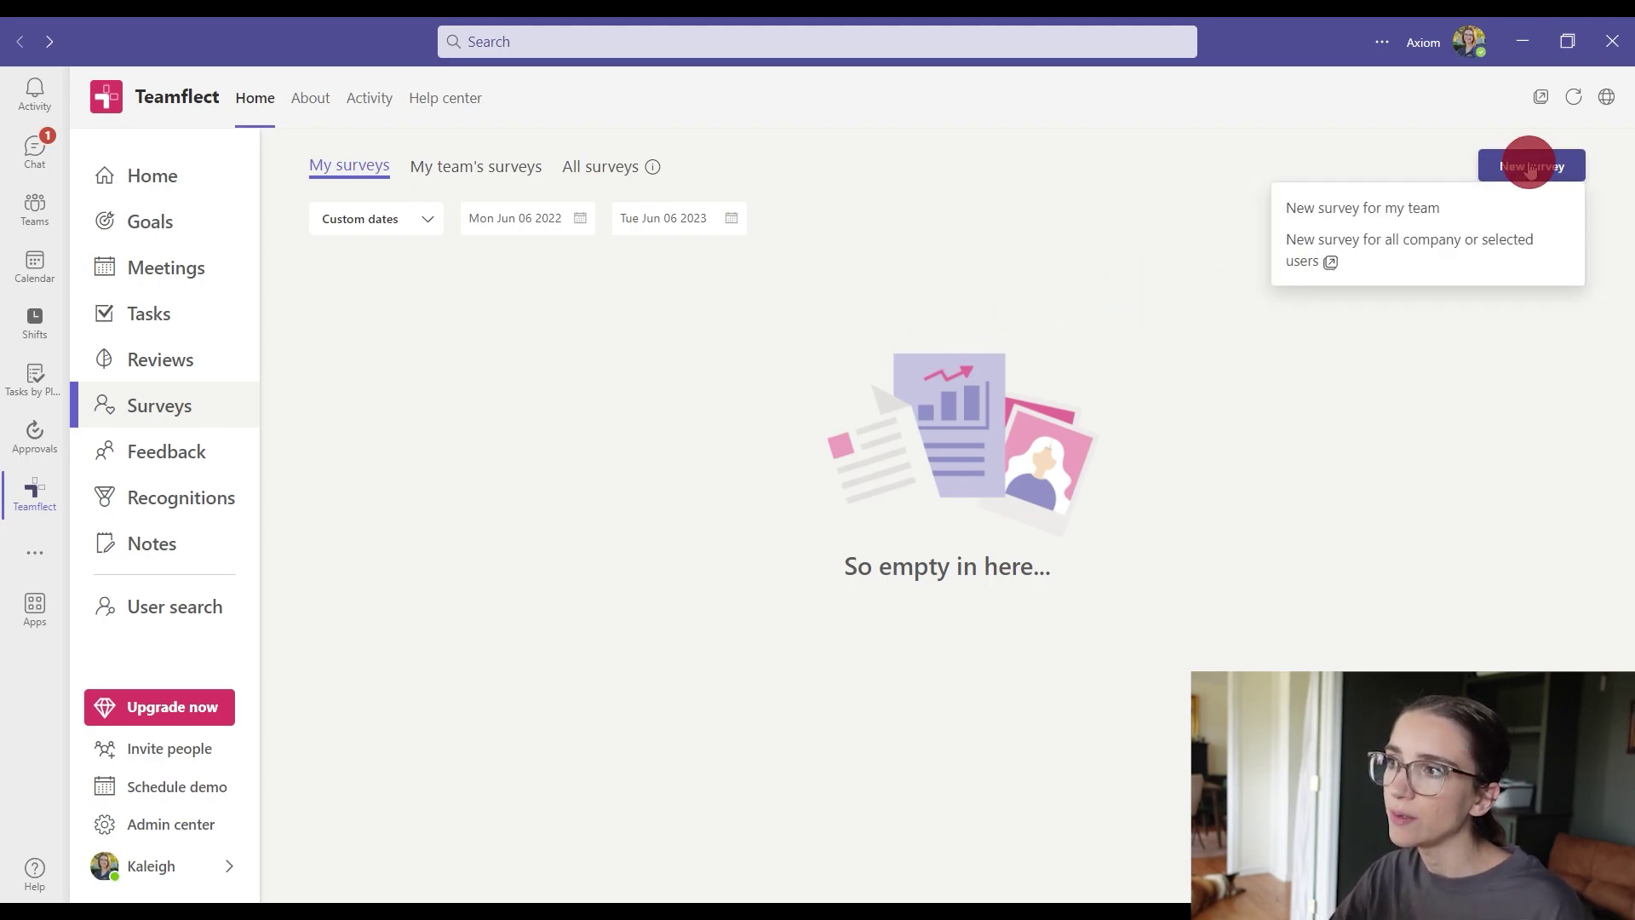
click(1429, 218)
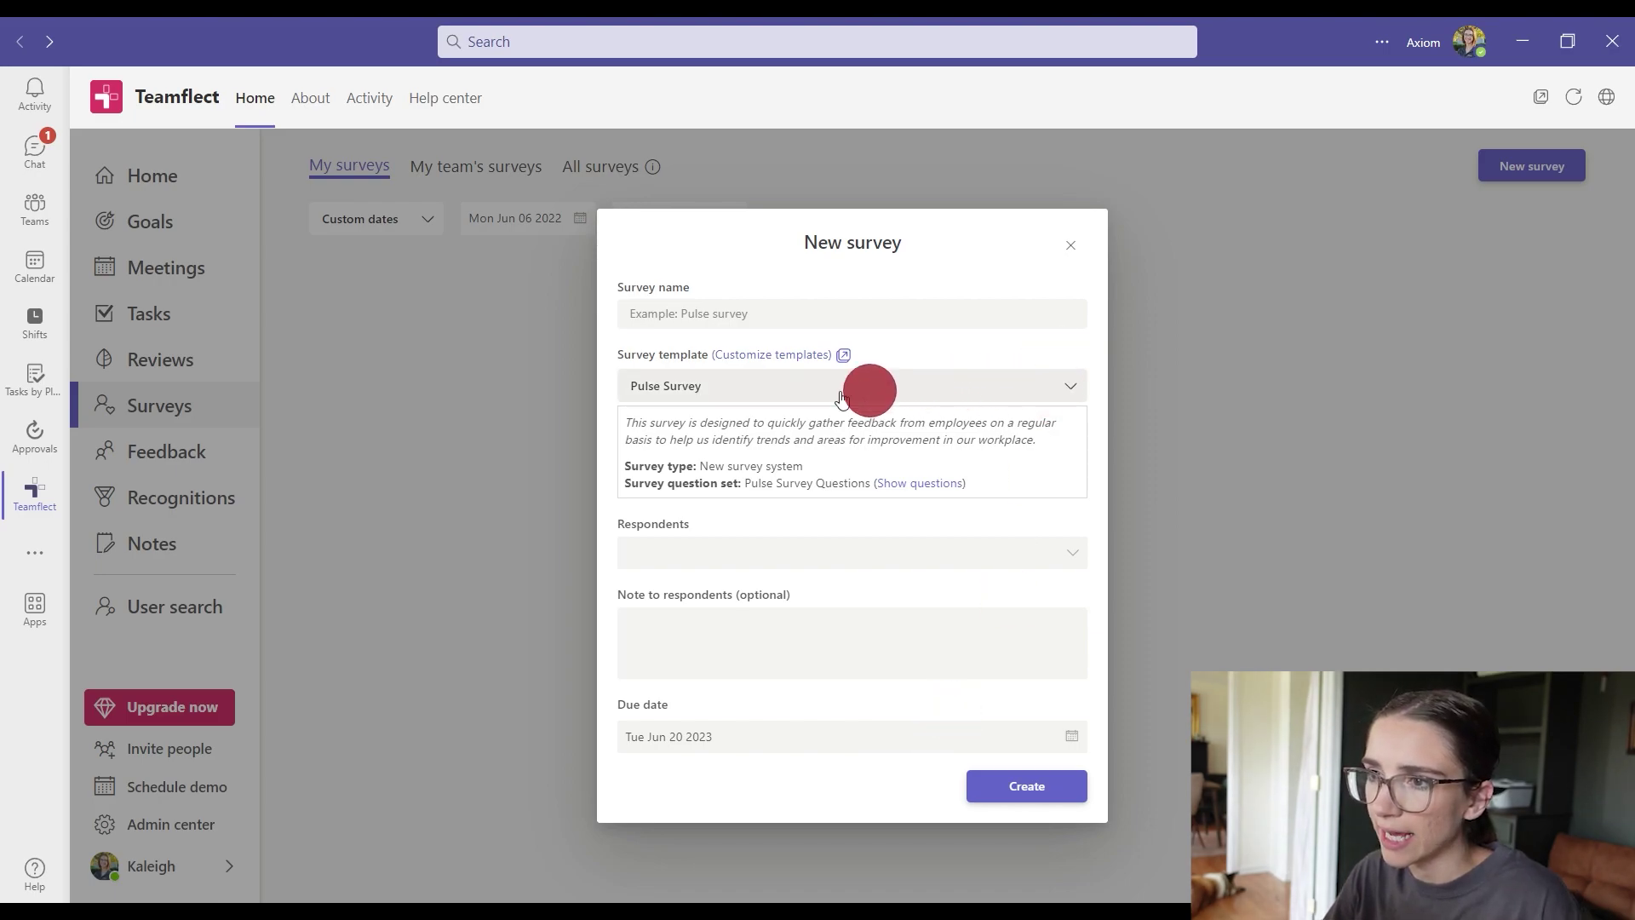
click(813, 387)
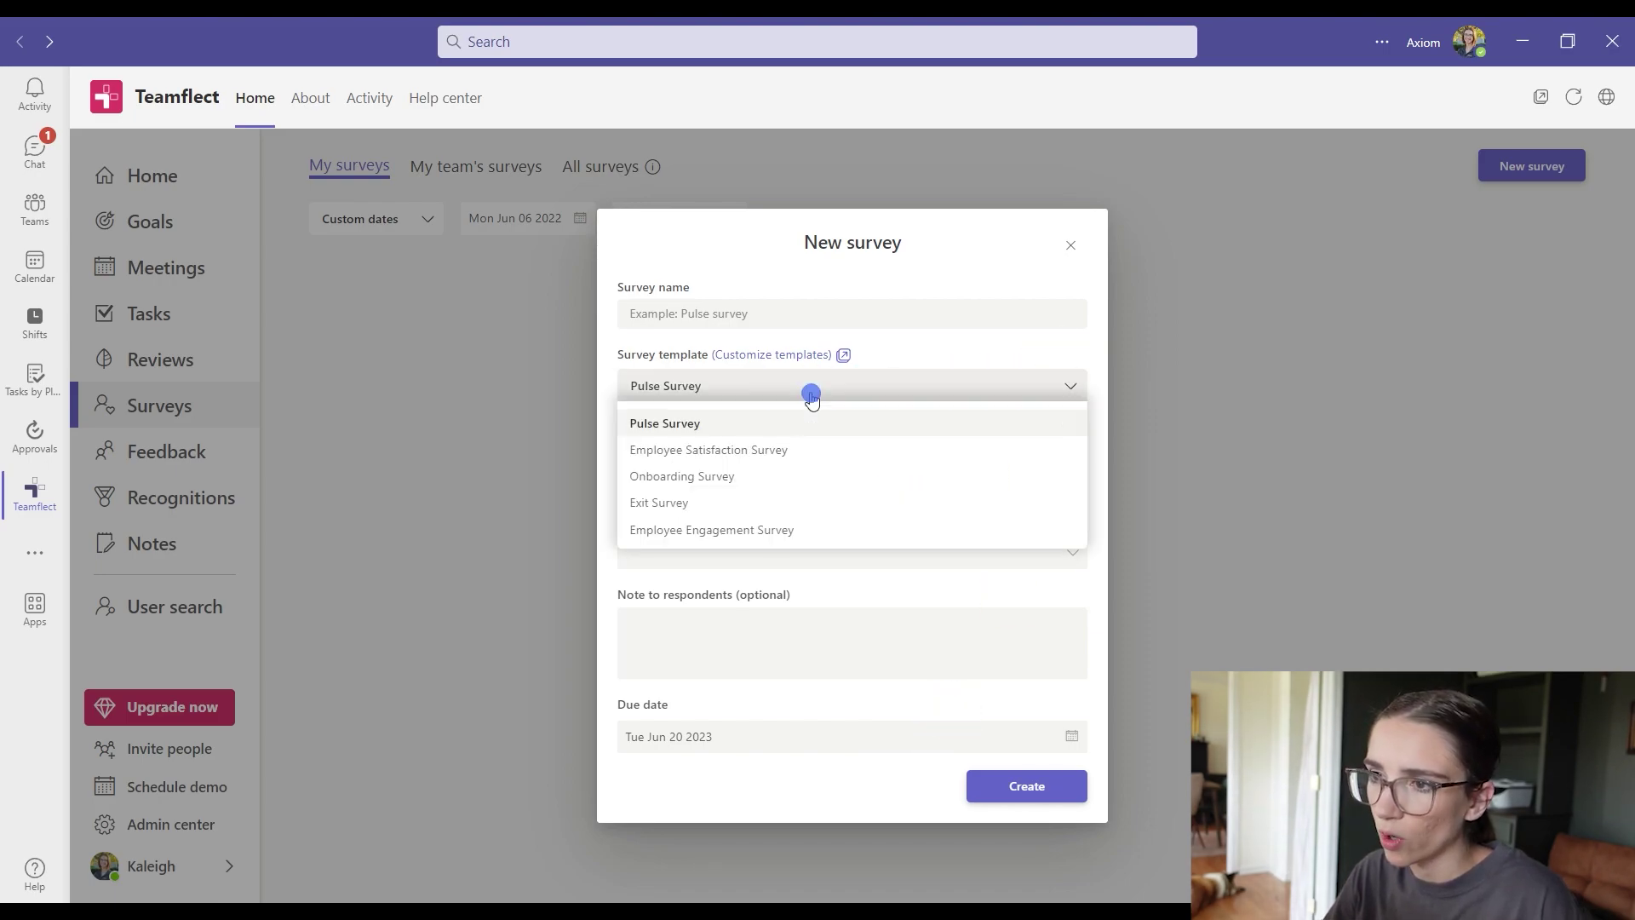
click(784, 488)
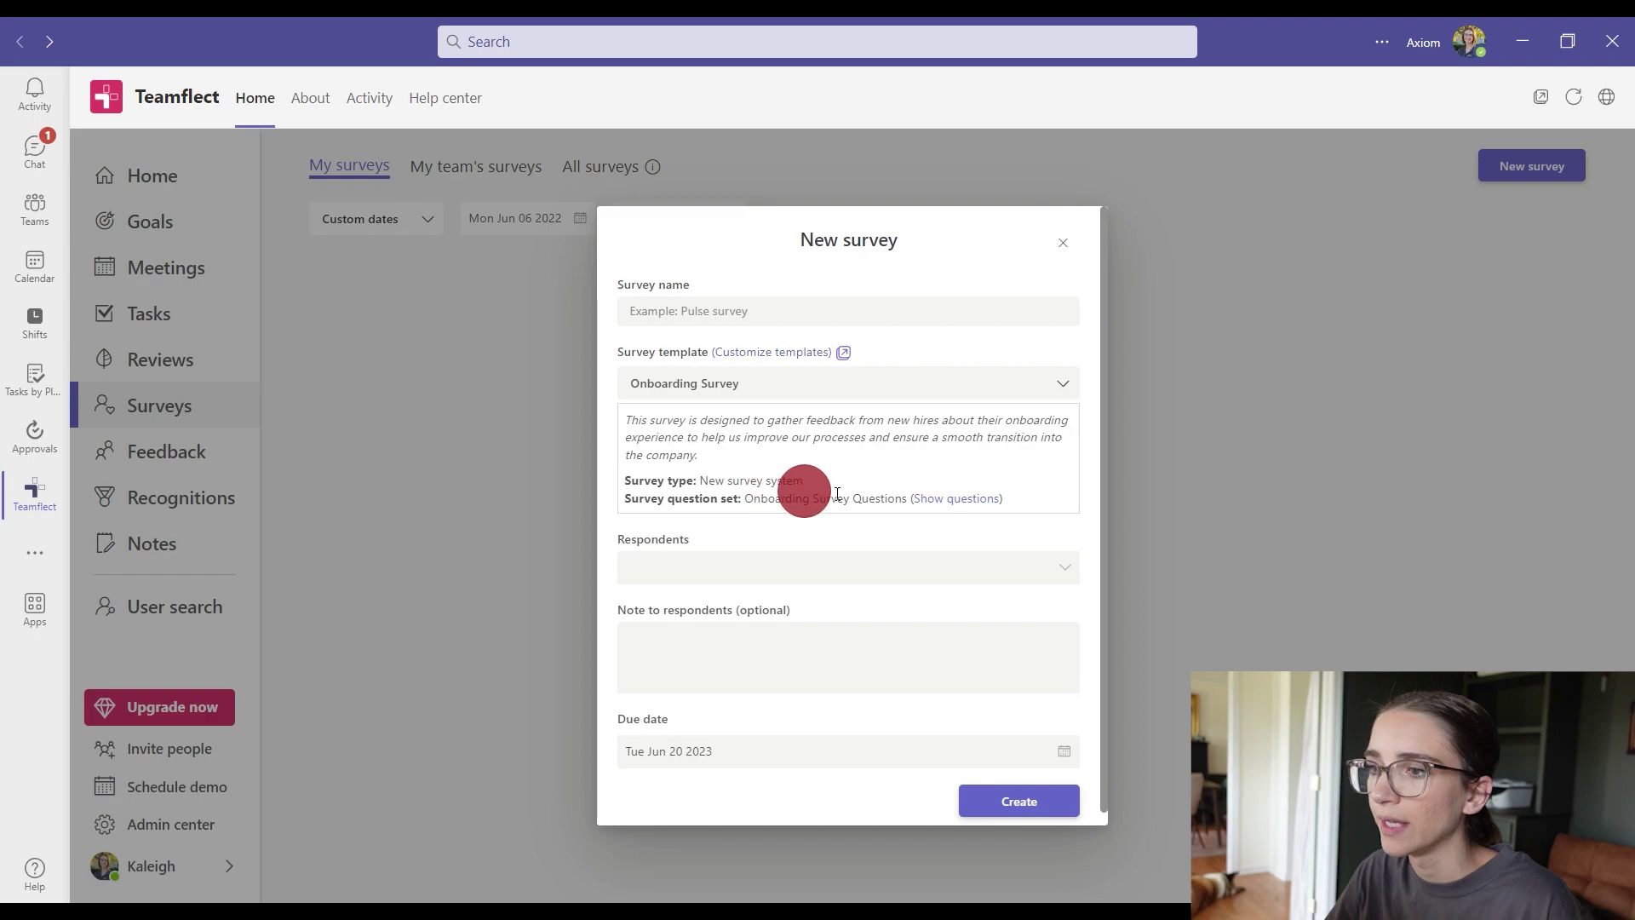
Step: Set the demo team member as the survey's respondent and check the note and due date fields
click(856, 563)
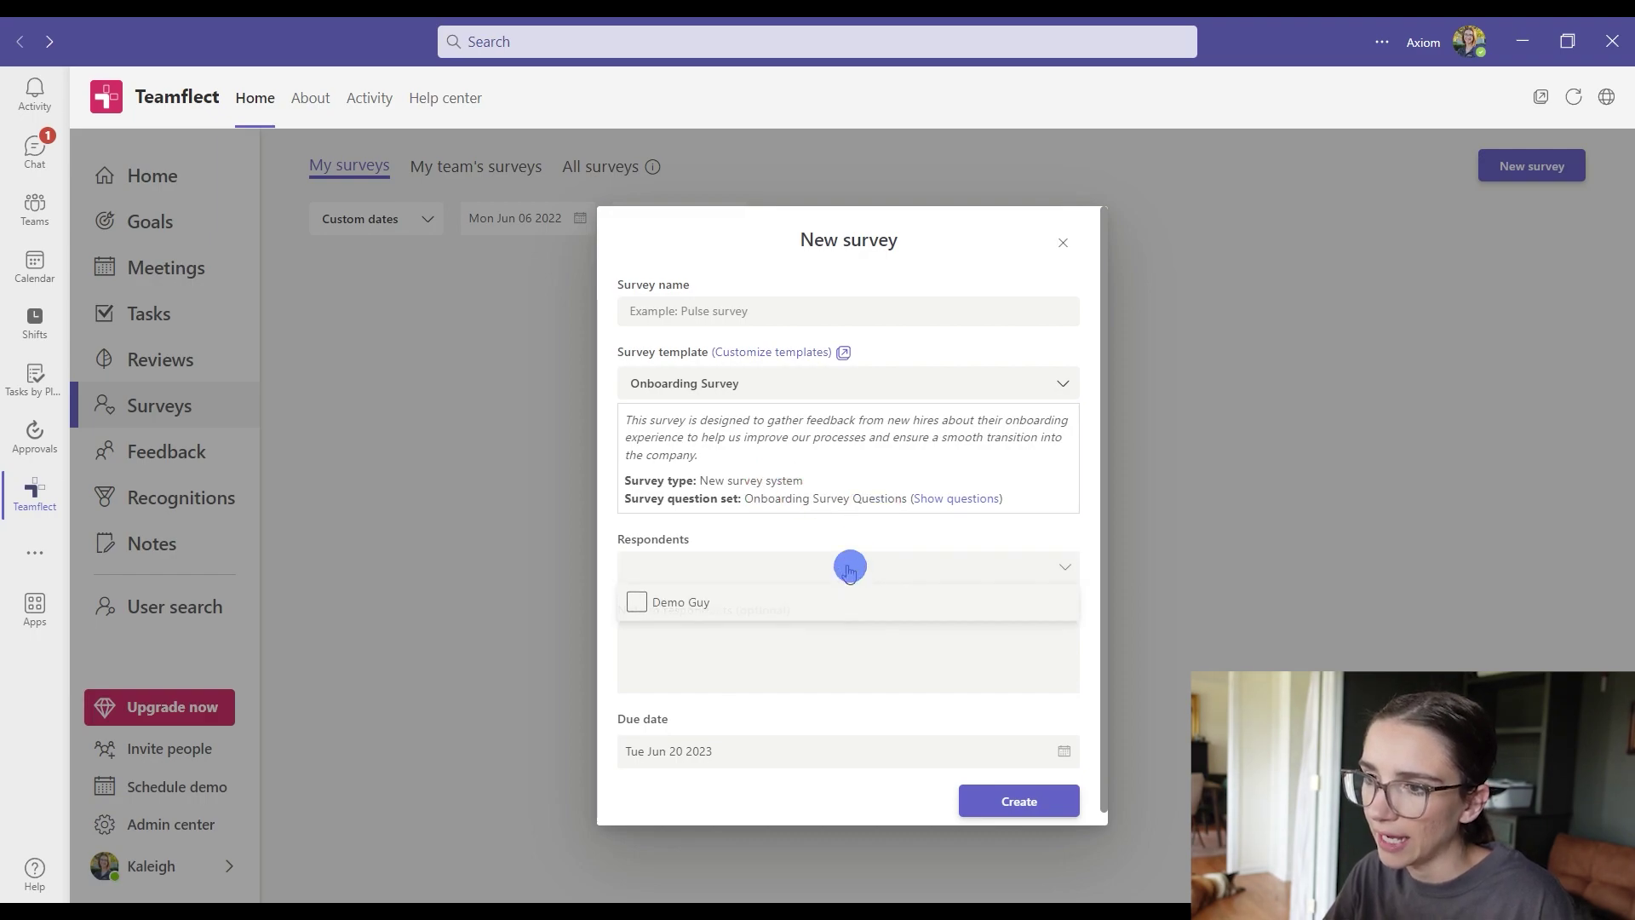
click(657, 603)
click(1025, 539)
click(902, 656)
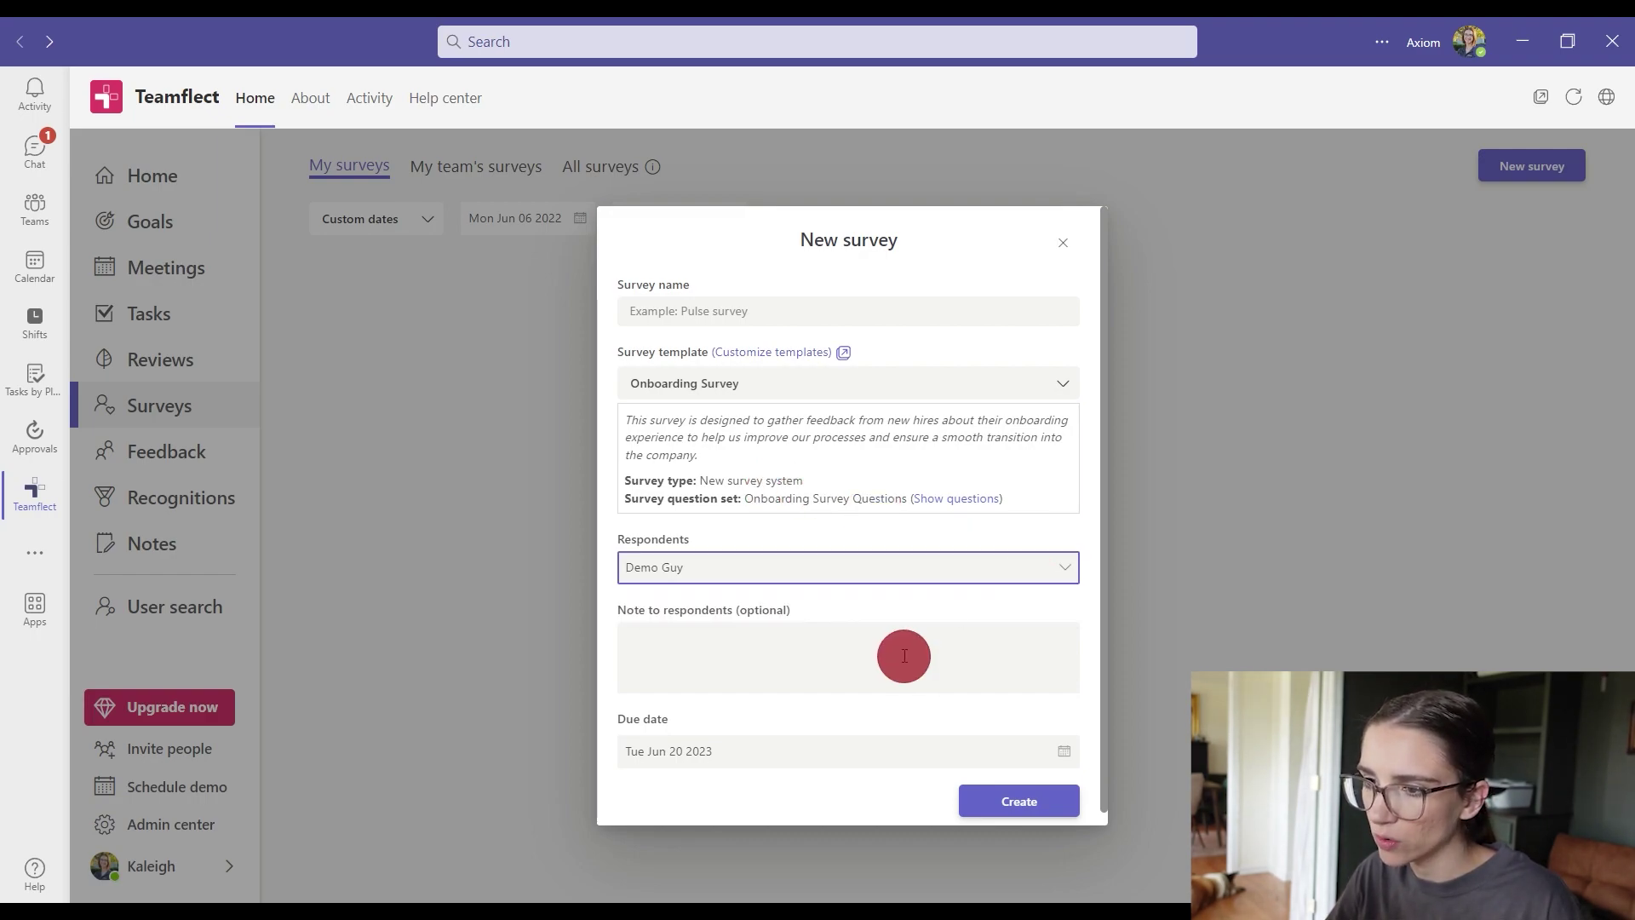
click(825, 728)
click(672, 611)
click(876, 704)
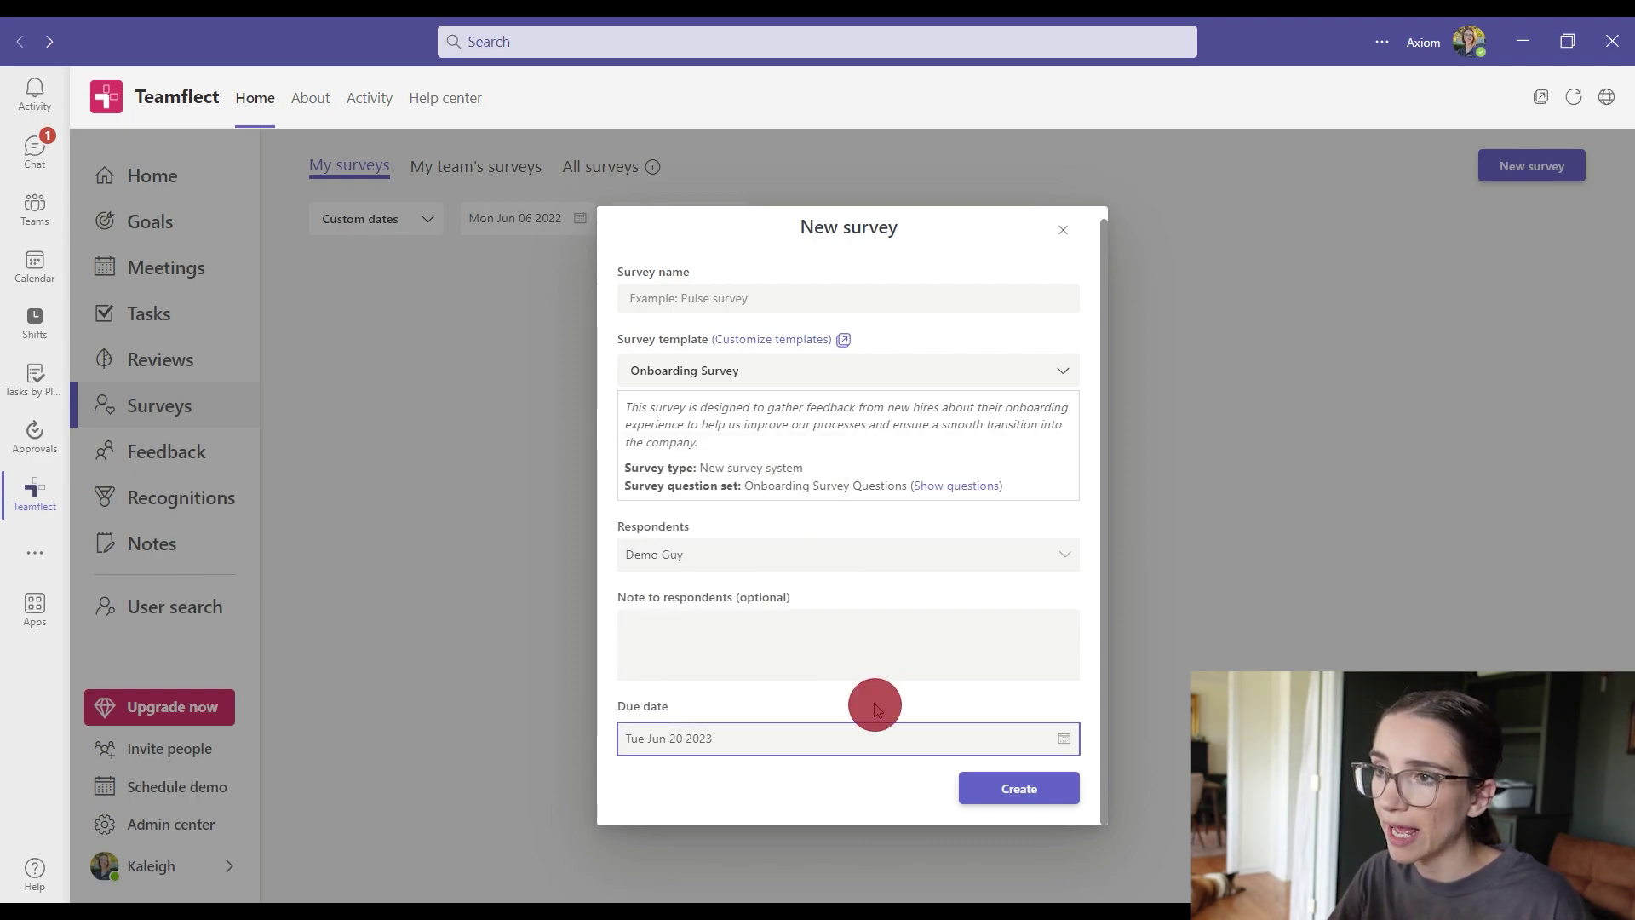
Step: Name the survey "Demo Guys Onboarding" and create it
click(845, 564)
click(784, 320)
click(764, 412)
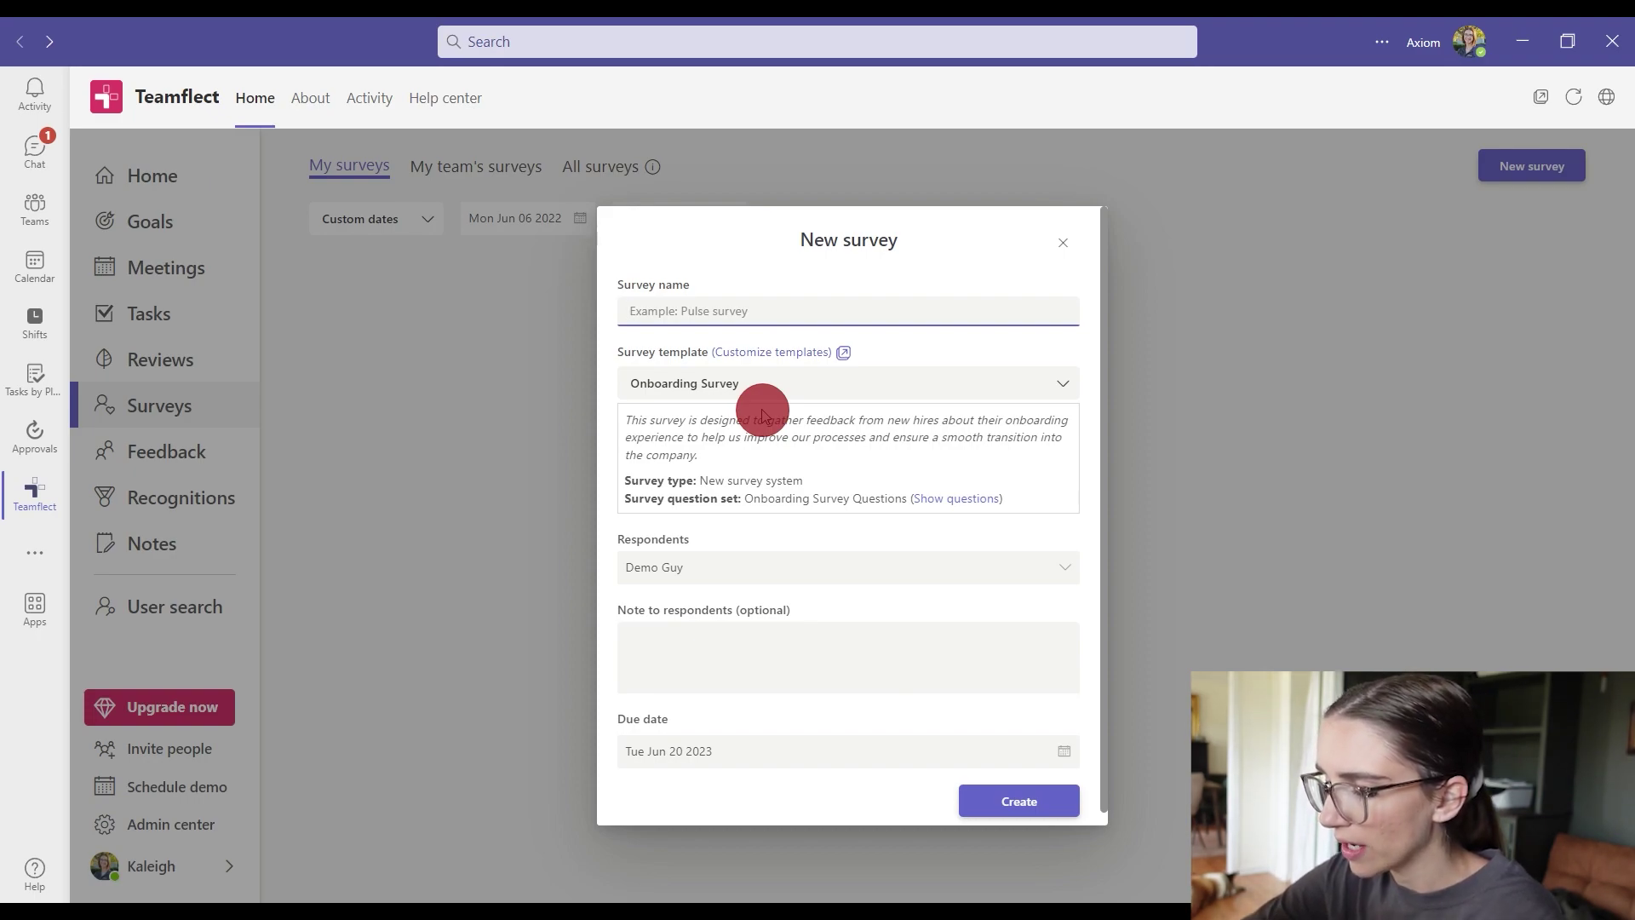
text(Demo Guys Onboarding)
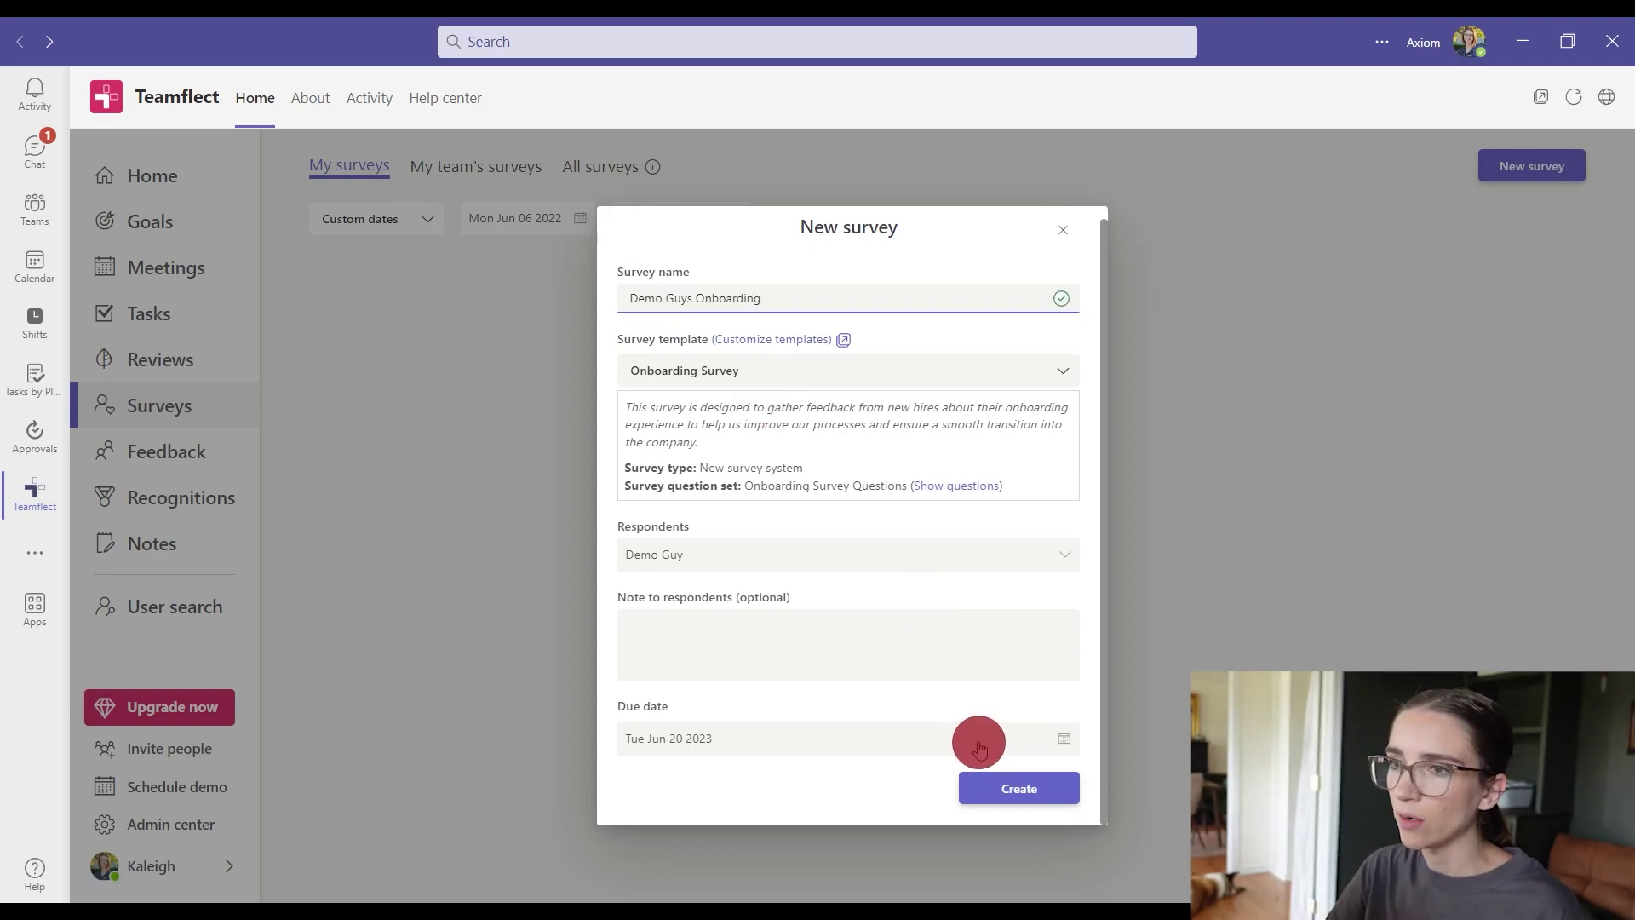
click(986, 788)
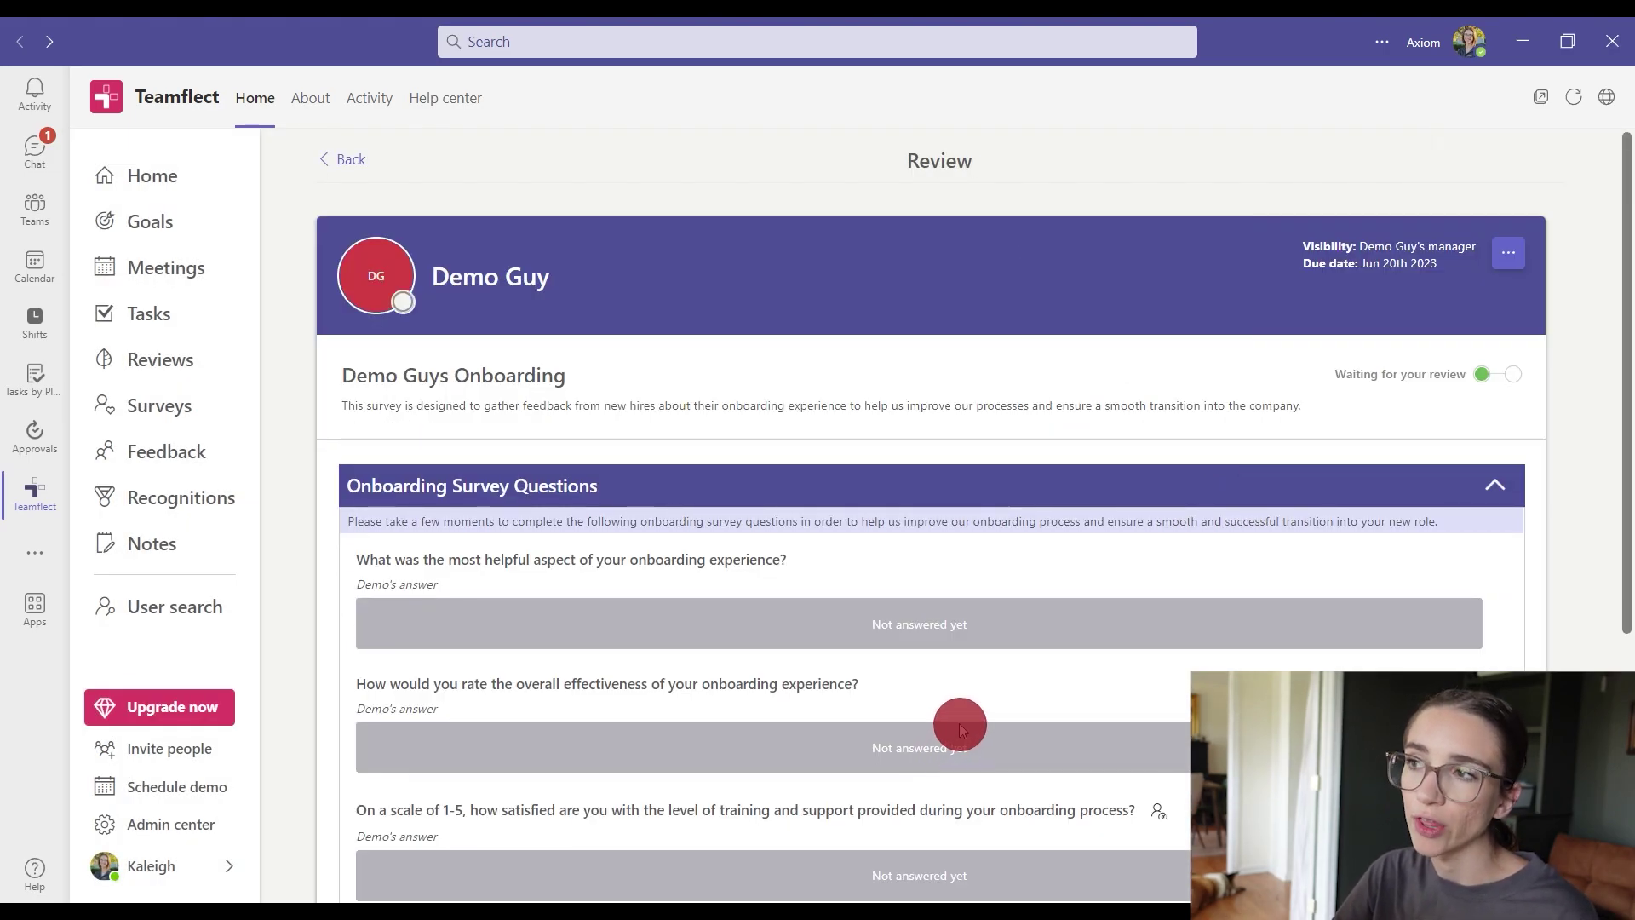
Step: Examine the onboarding survey's questions and the respondent's answer areas
scroll(923, 584, down, 2)
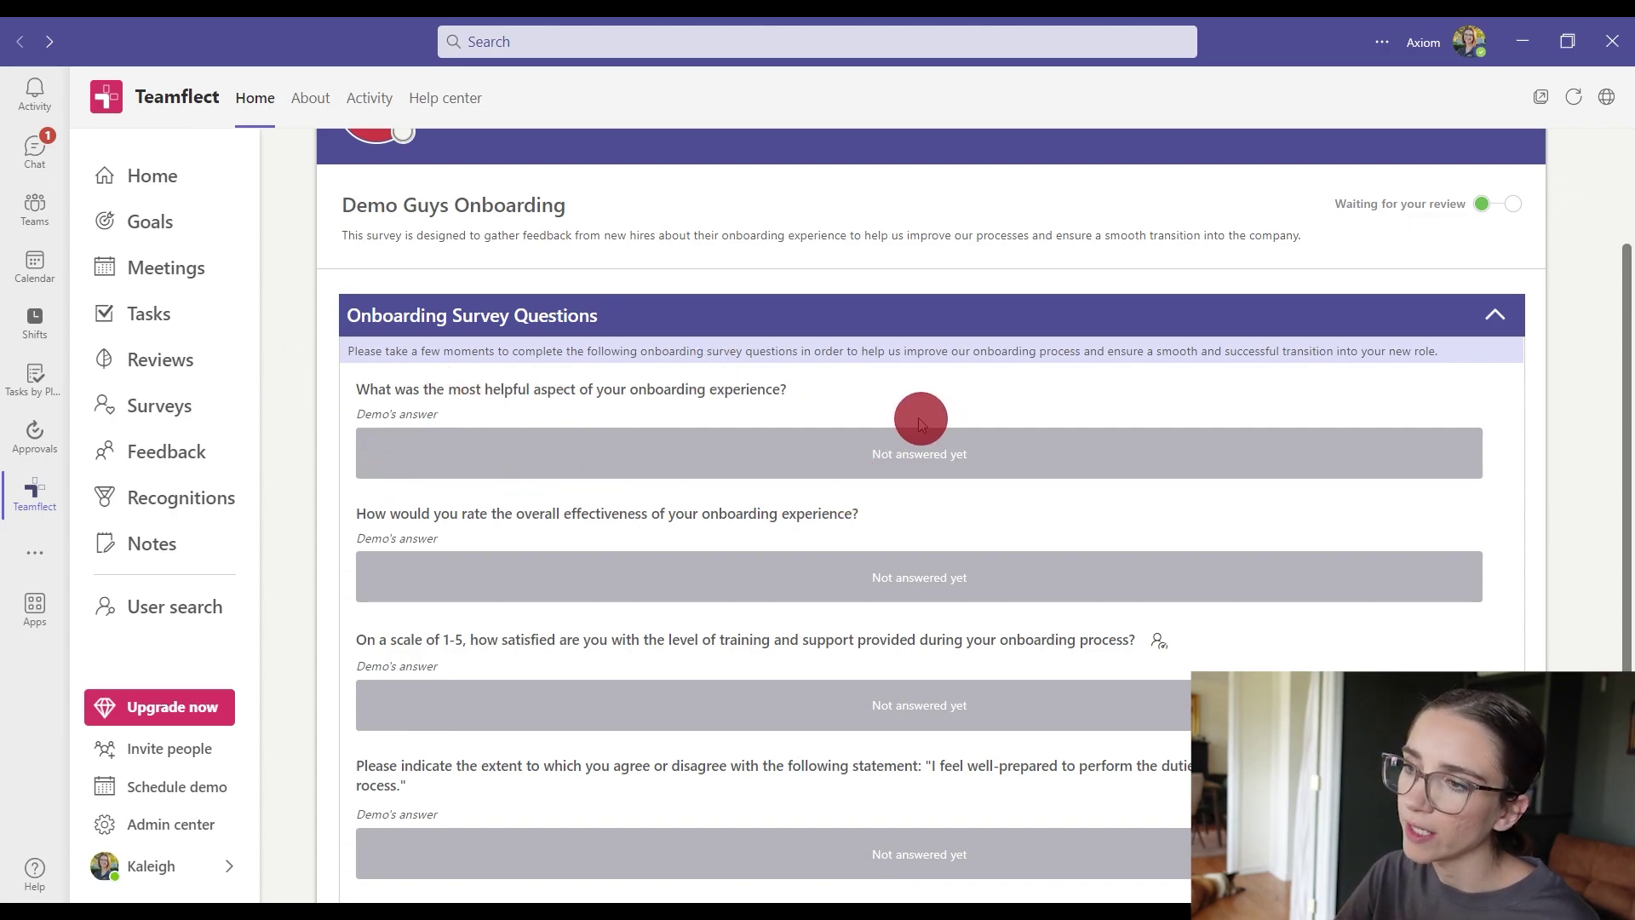
scroll(915, 421, down, 3)
scroll(873, 605, up, 5)
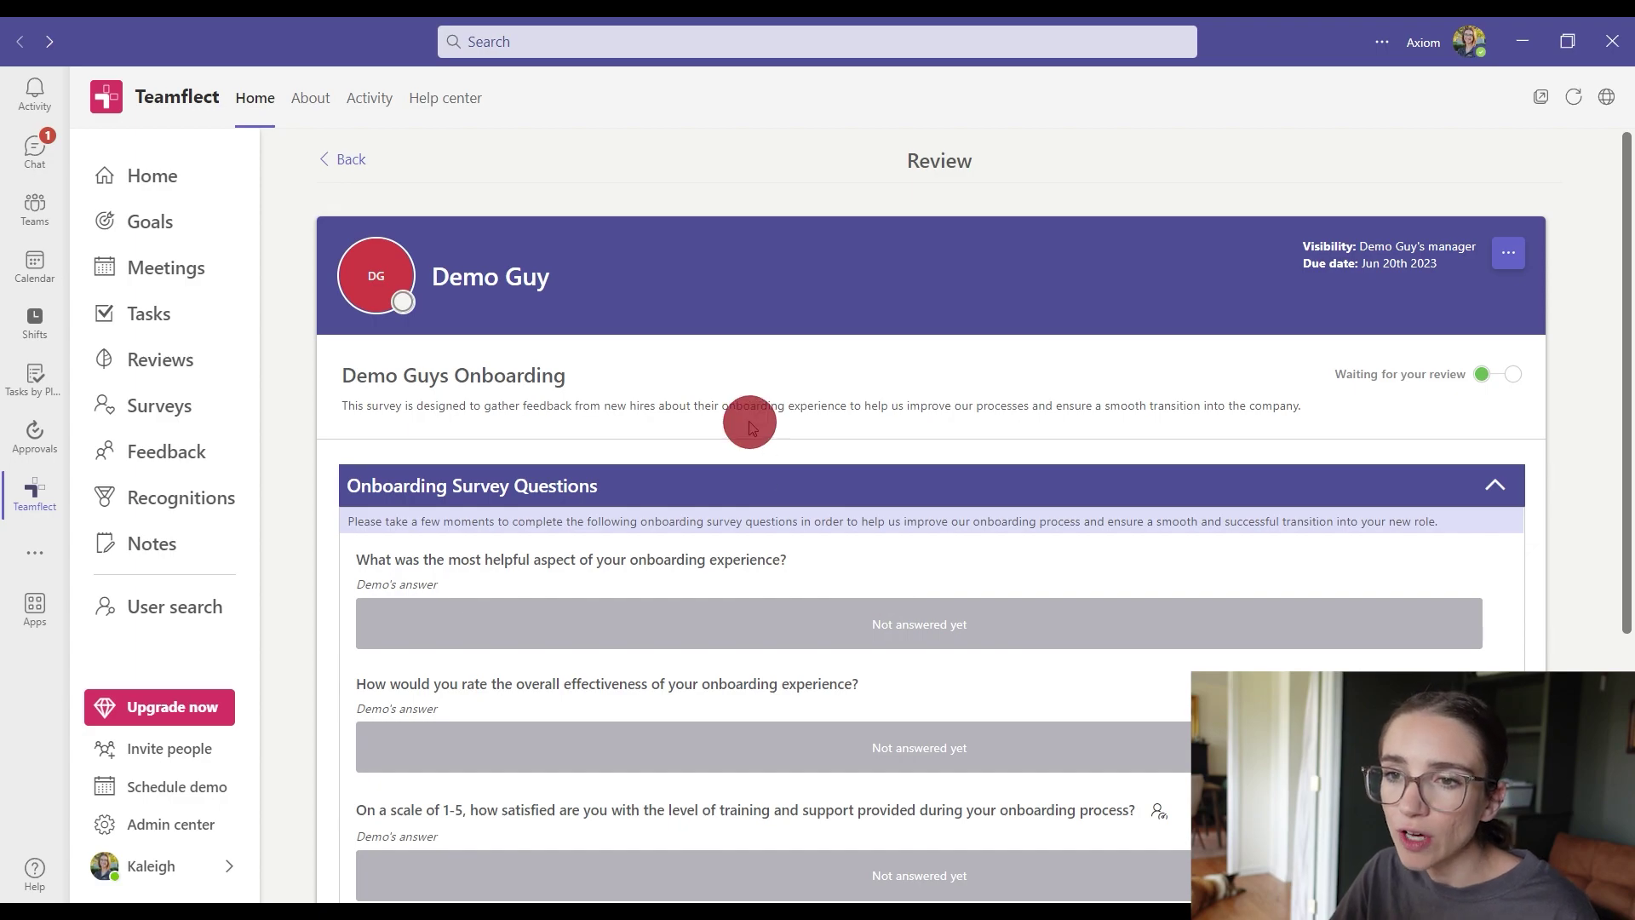
Step: Go to the feedback section and check the new feedback form's types, recipient and template fields without sending anything
click(162, 459)
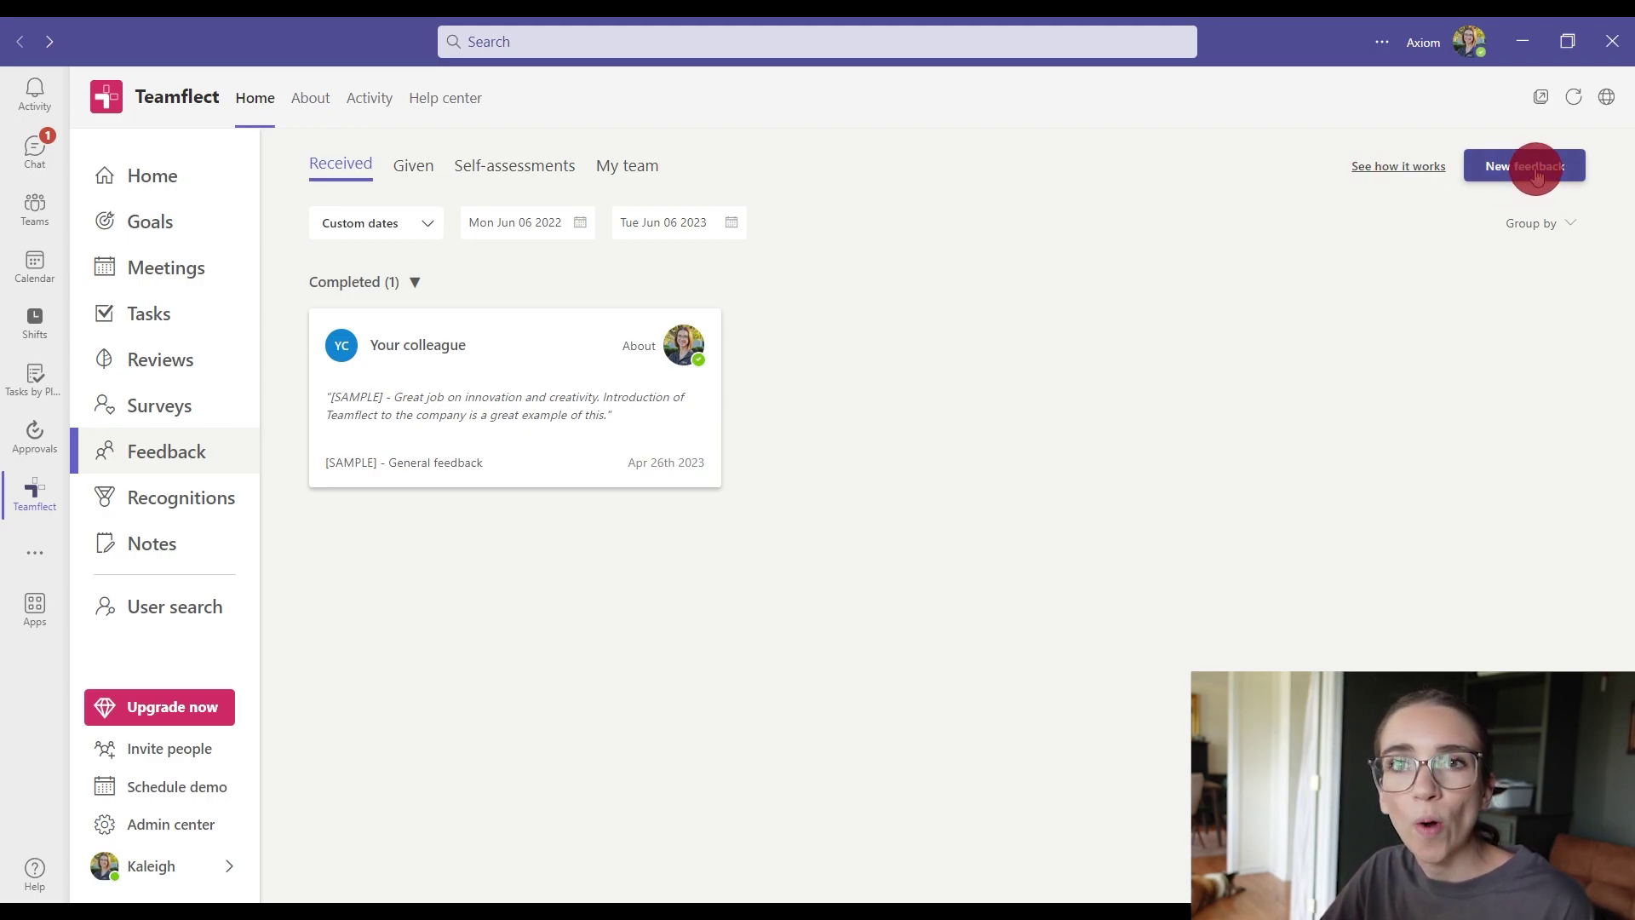
click(1537, 176)
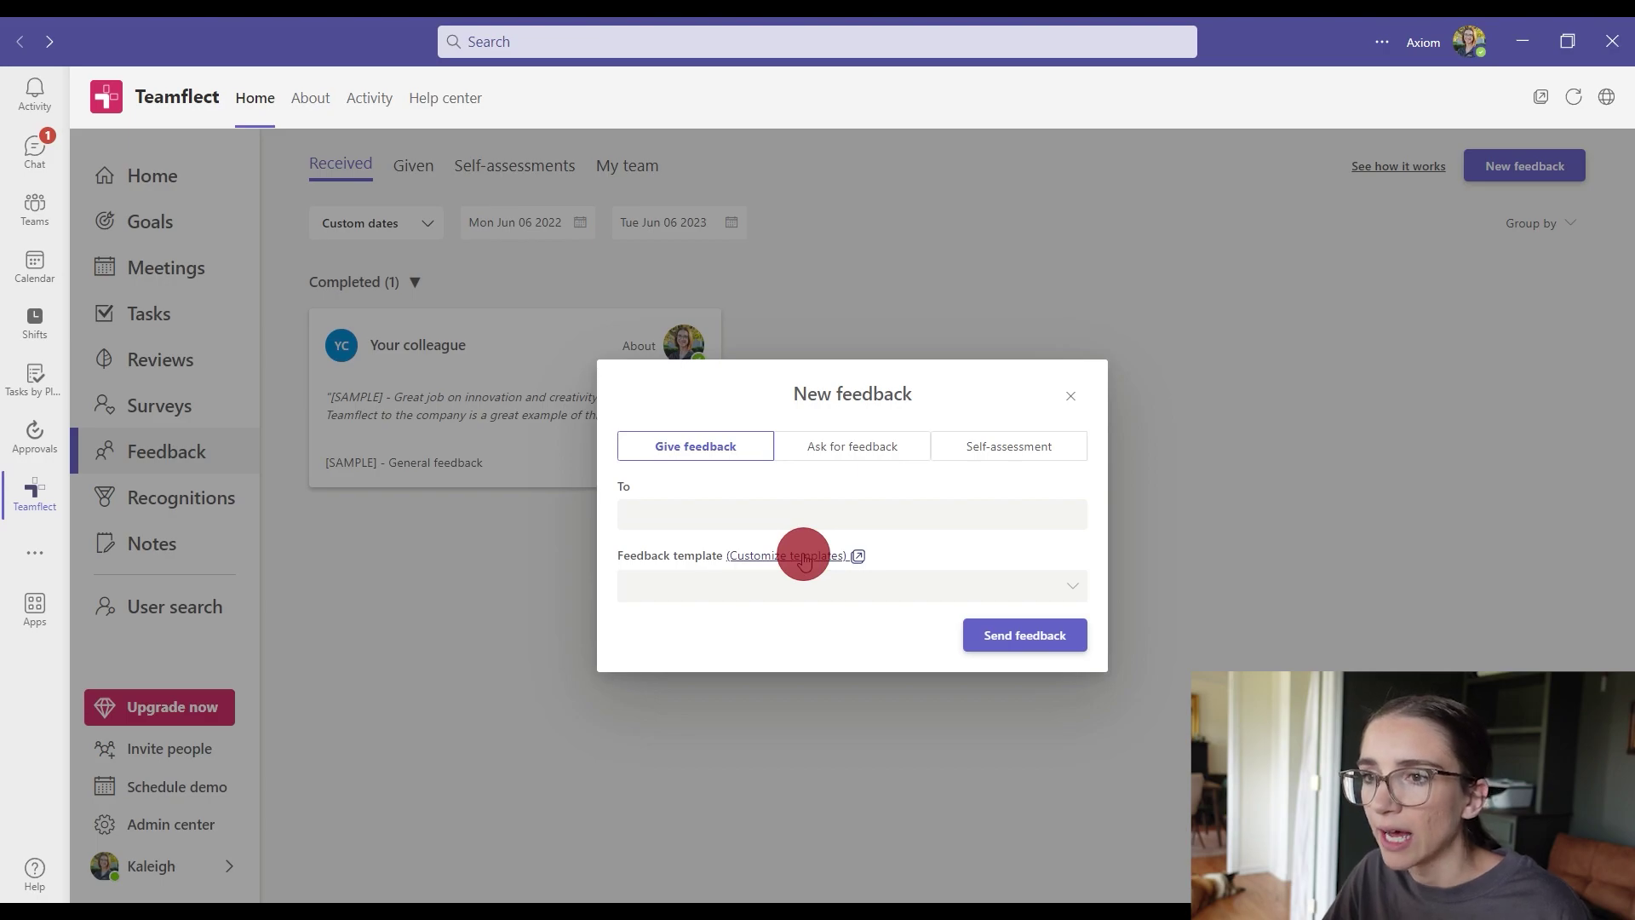
click(1072, 399)
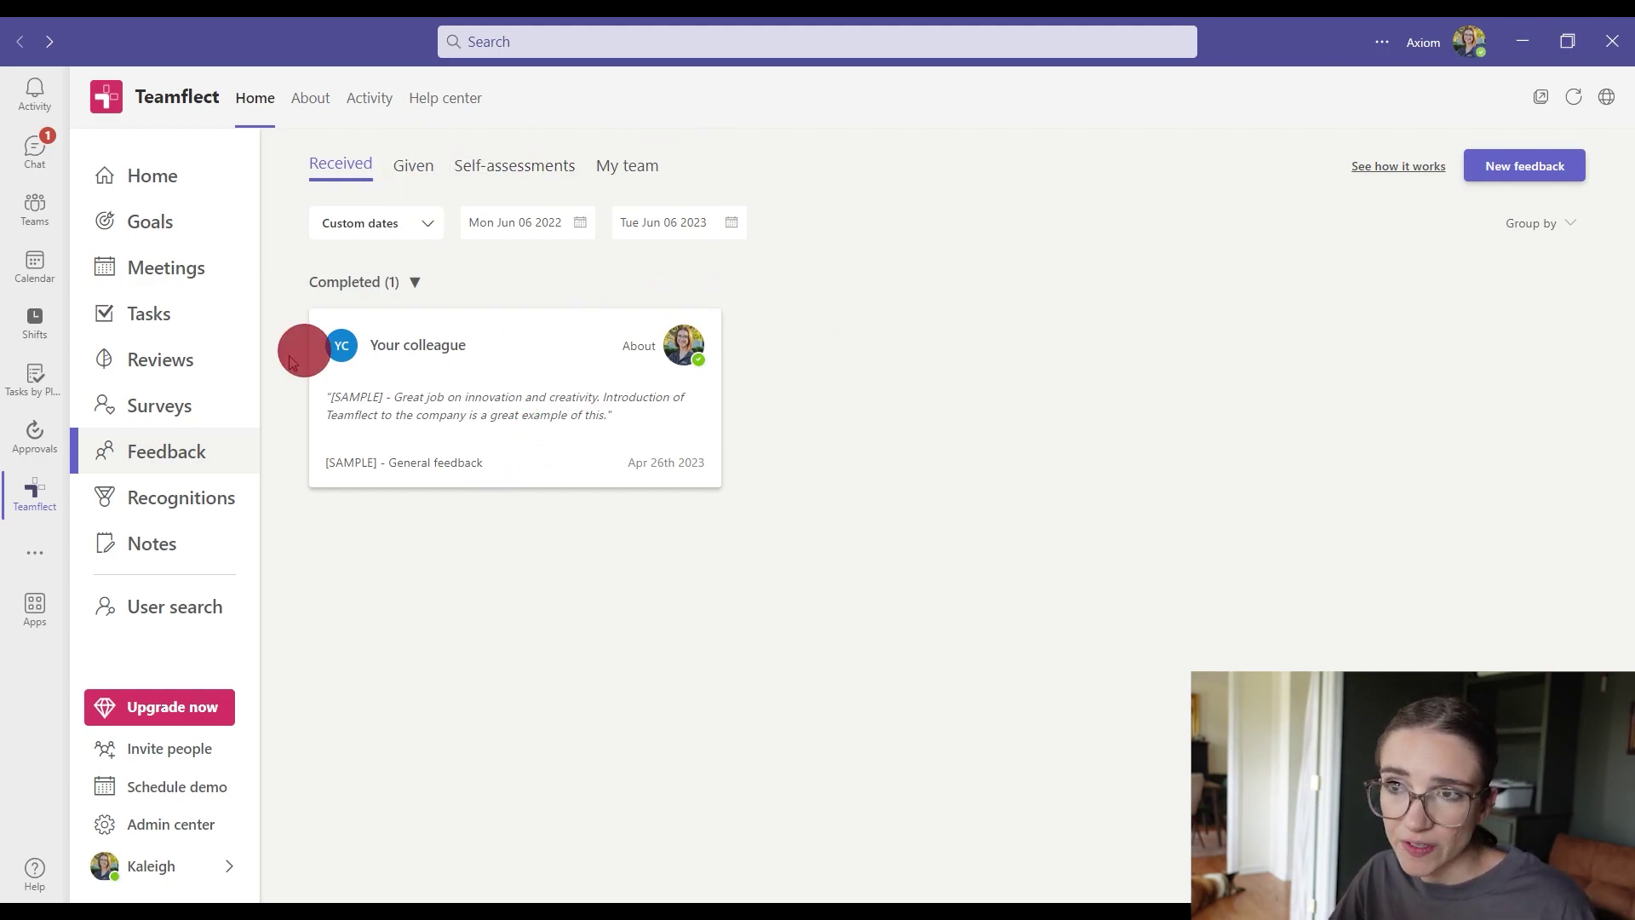
Step: Look through the given, self-assessment and team feedback views, and return to the received feedback
click(413, 167)
click(536, 164)
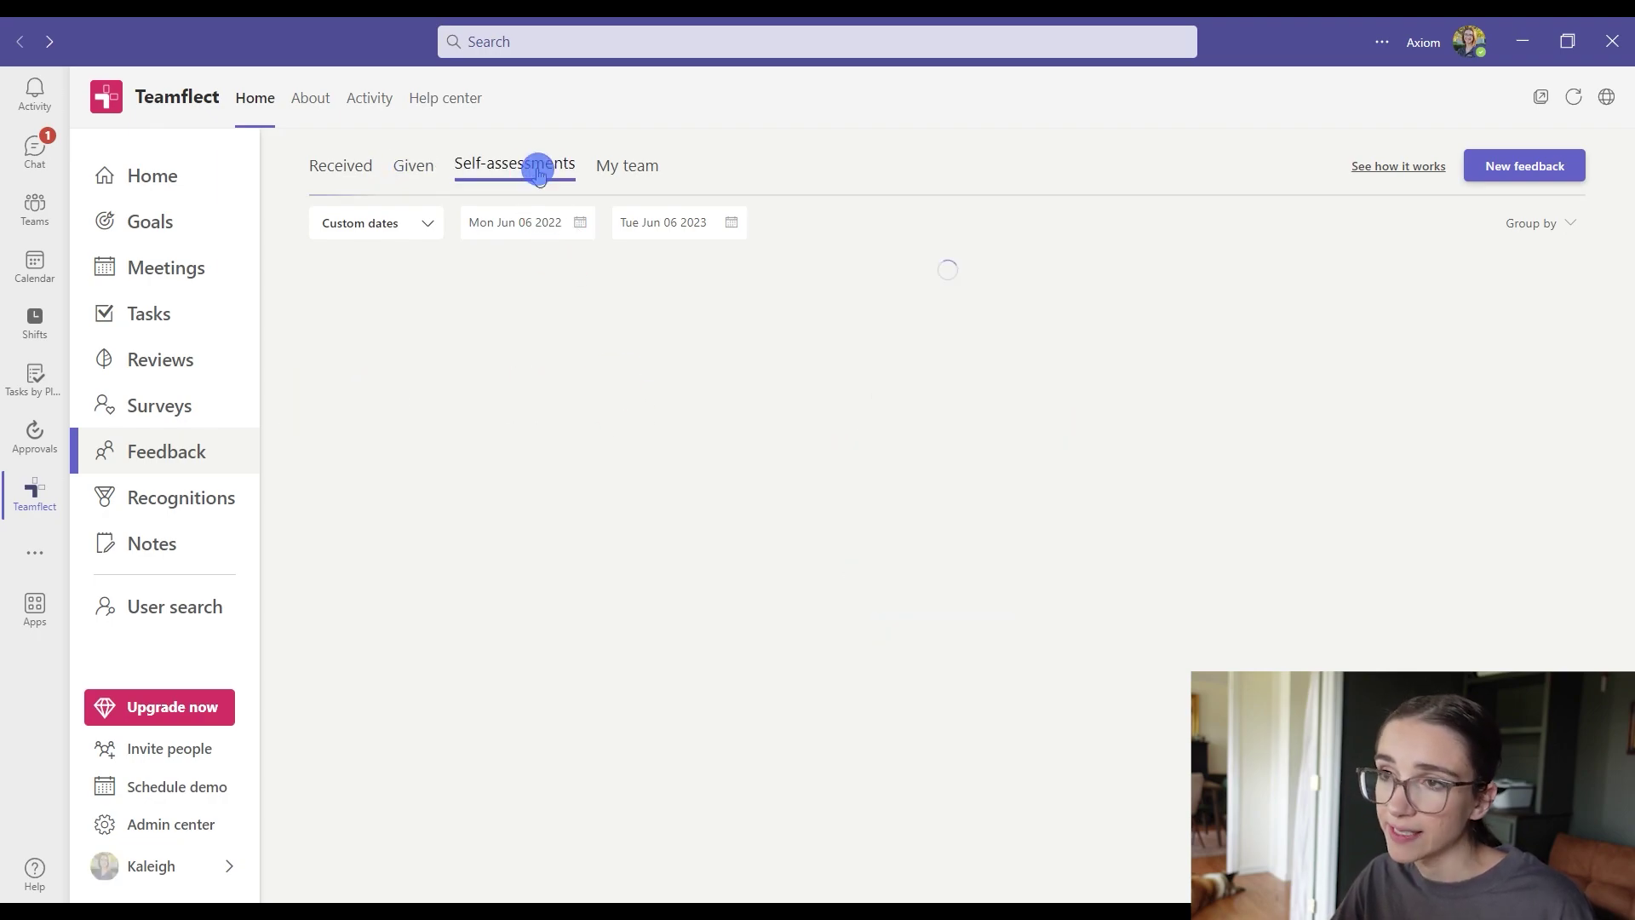
click(626, 169)
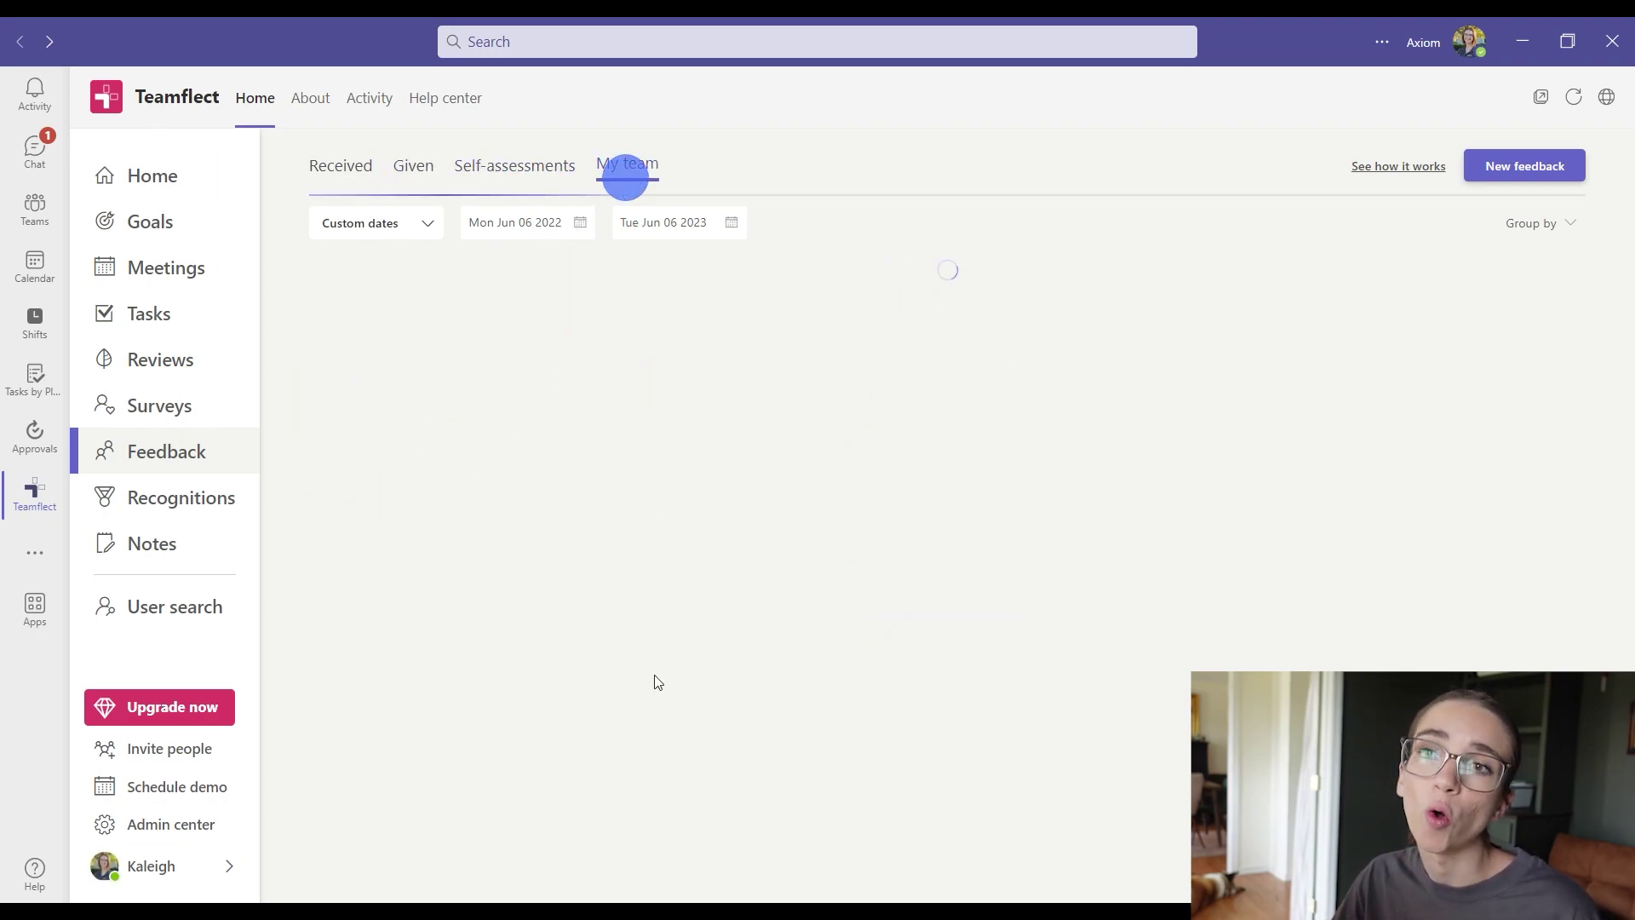
click(491, 678)
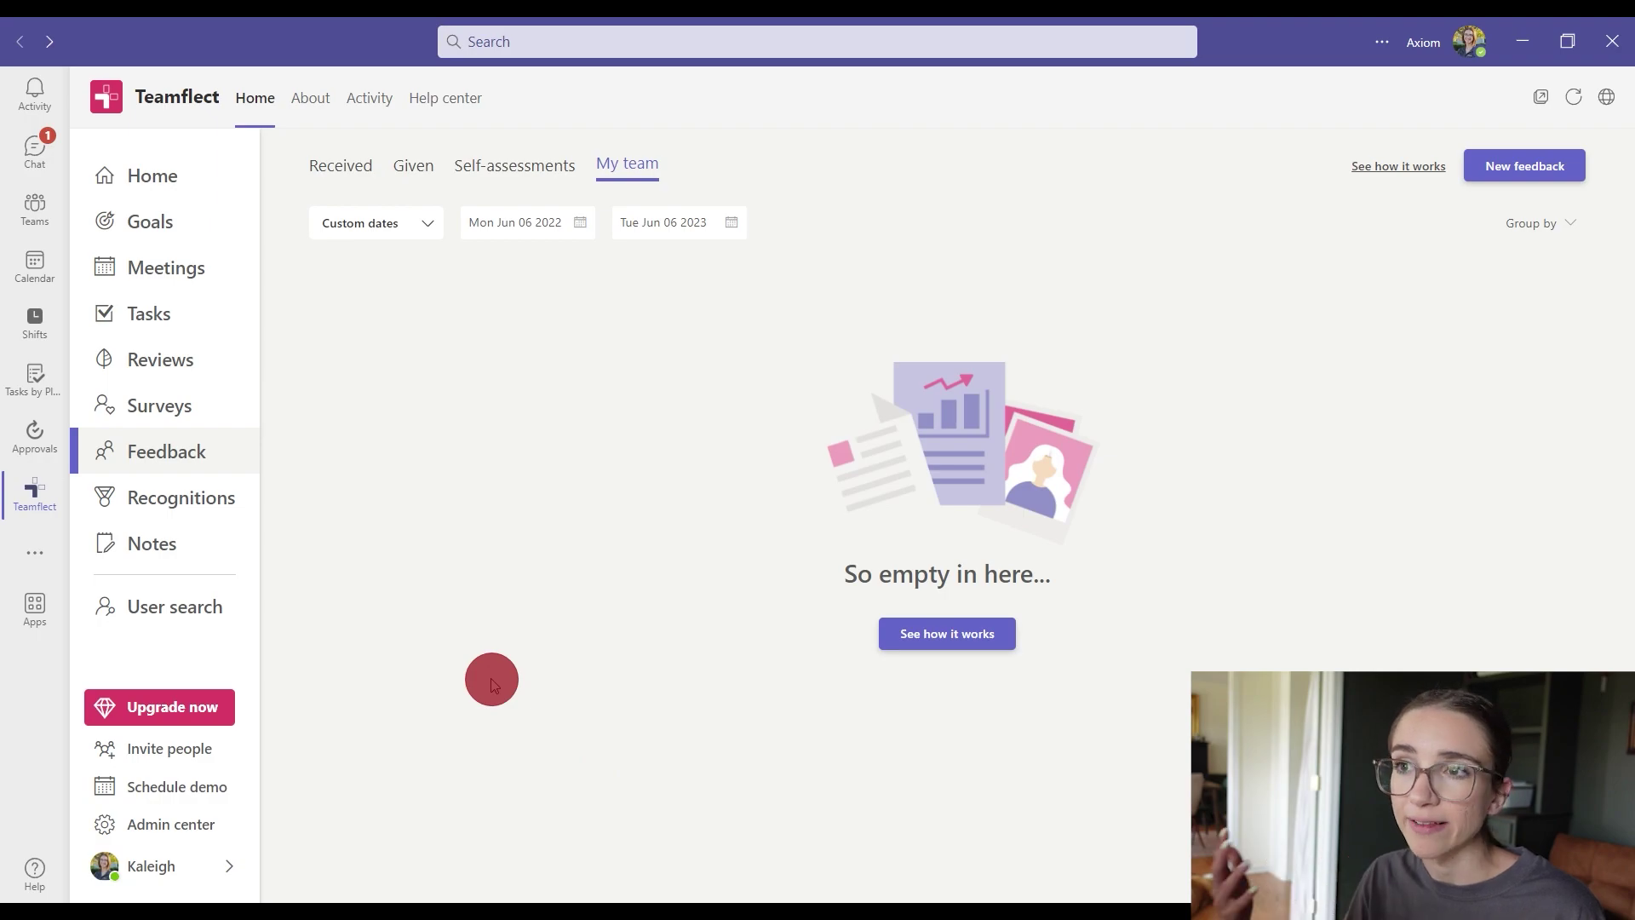
click(166, 451)
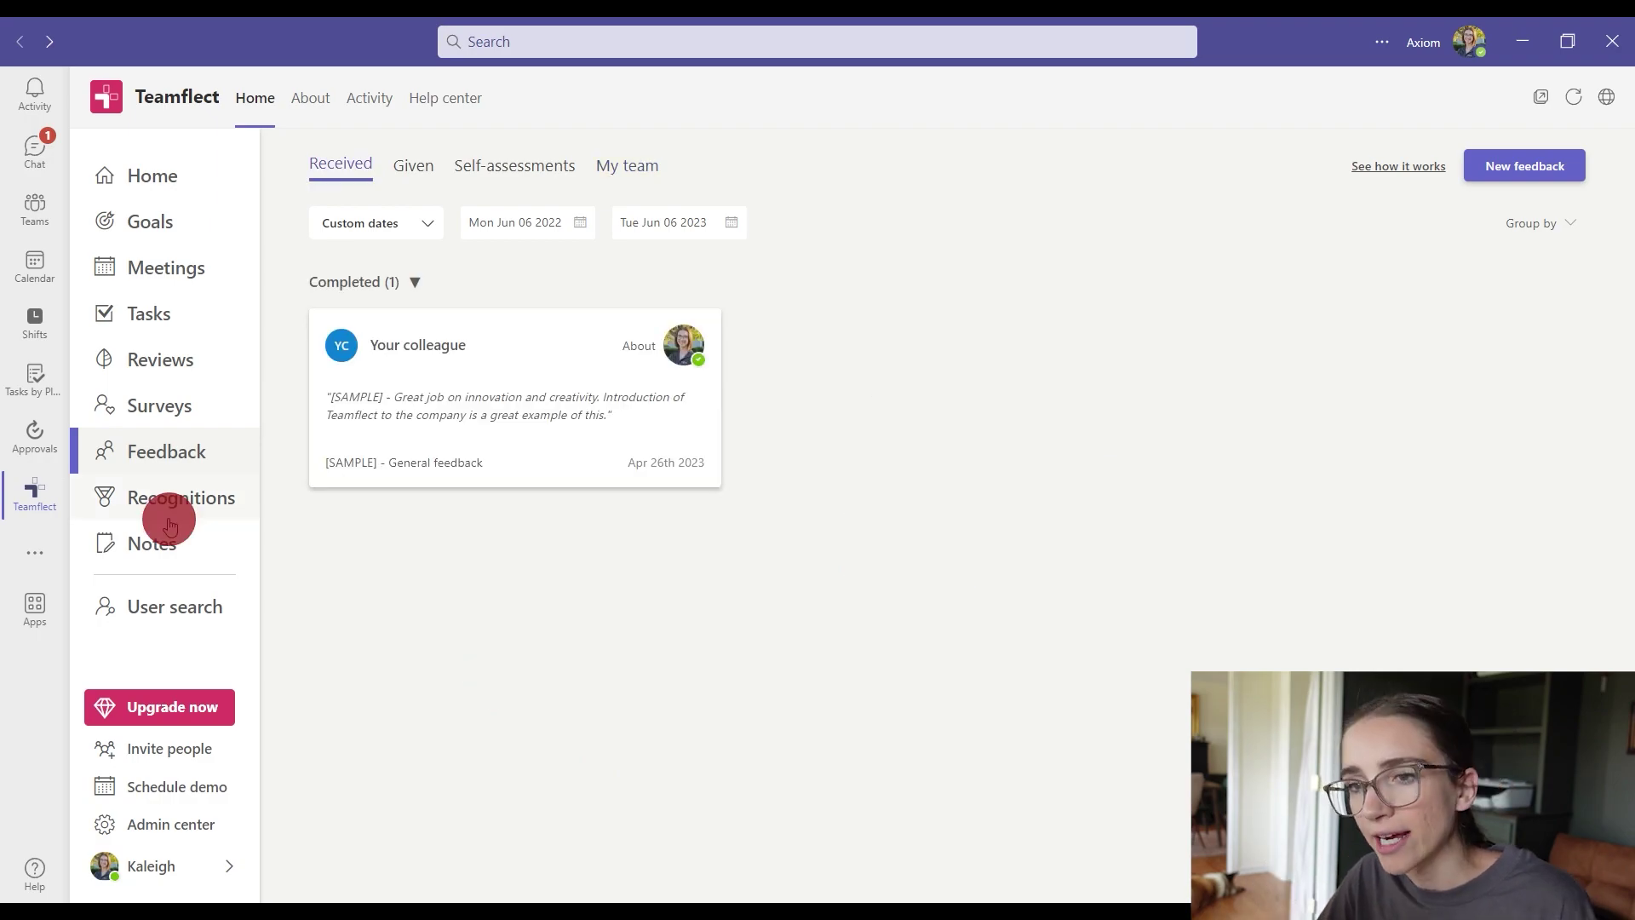
Step: Examine the company recognitions feed, including the Team Player badge's description, and open the notes section
click(169, 518)
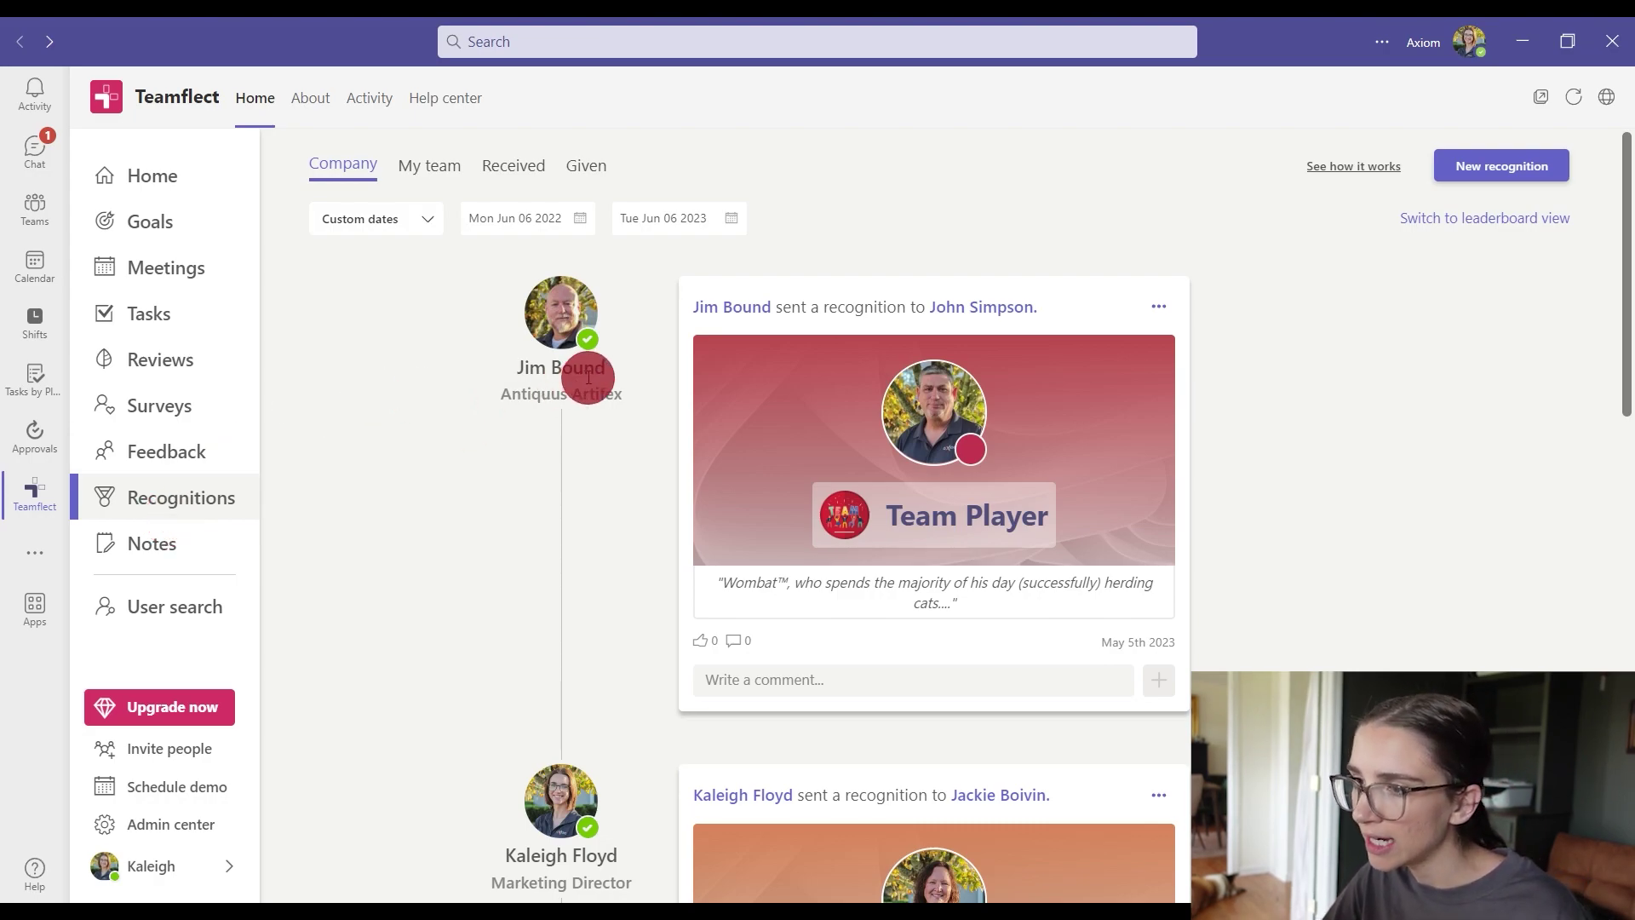
mouse_move(985, 518)
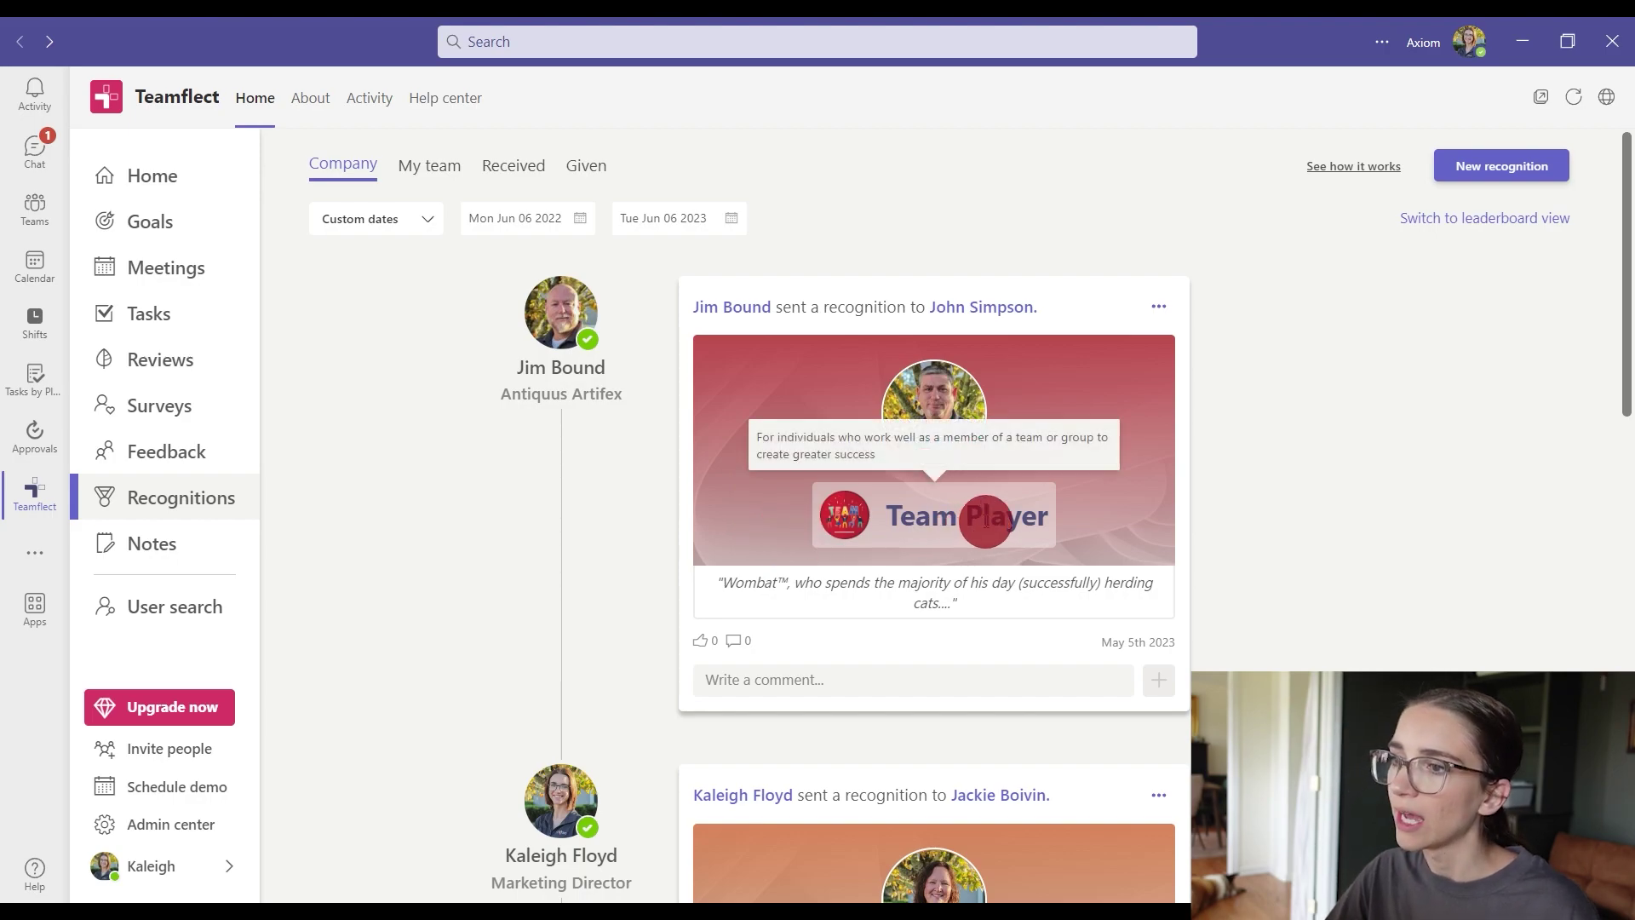
scroll(1359, 573, down, 3)
scroll(1359, 573, up, 2)
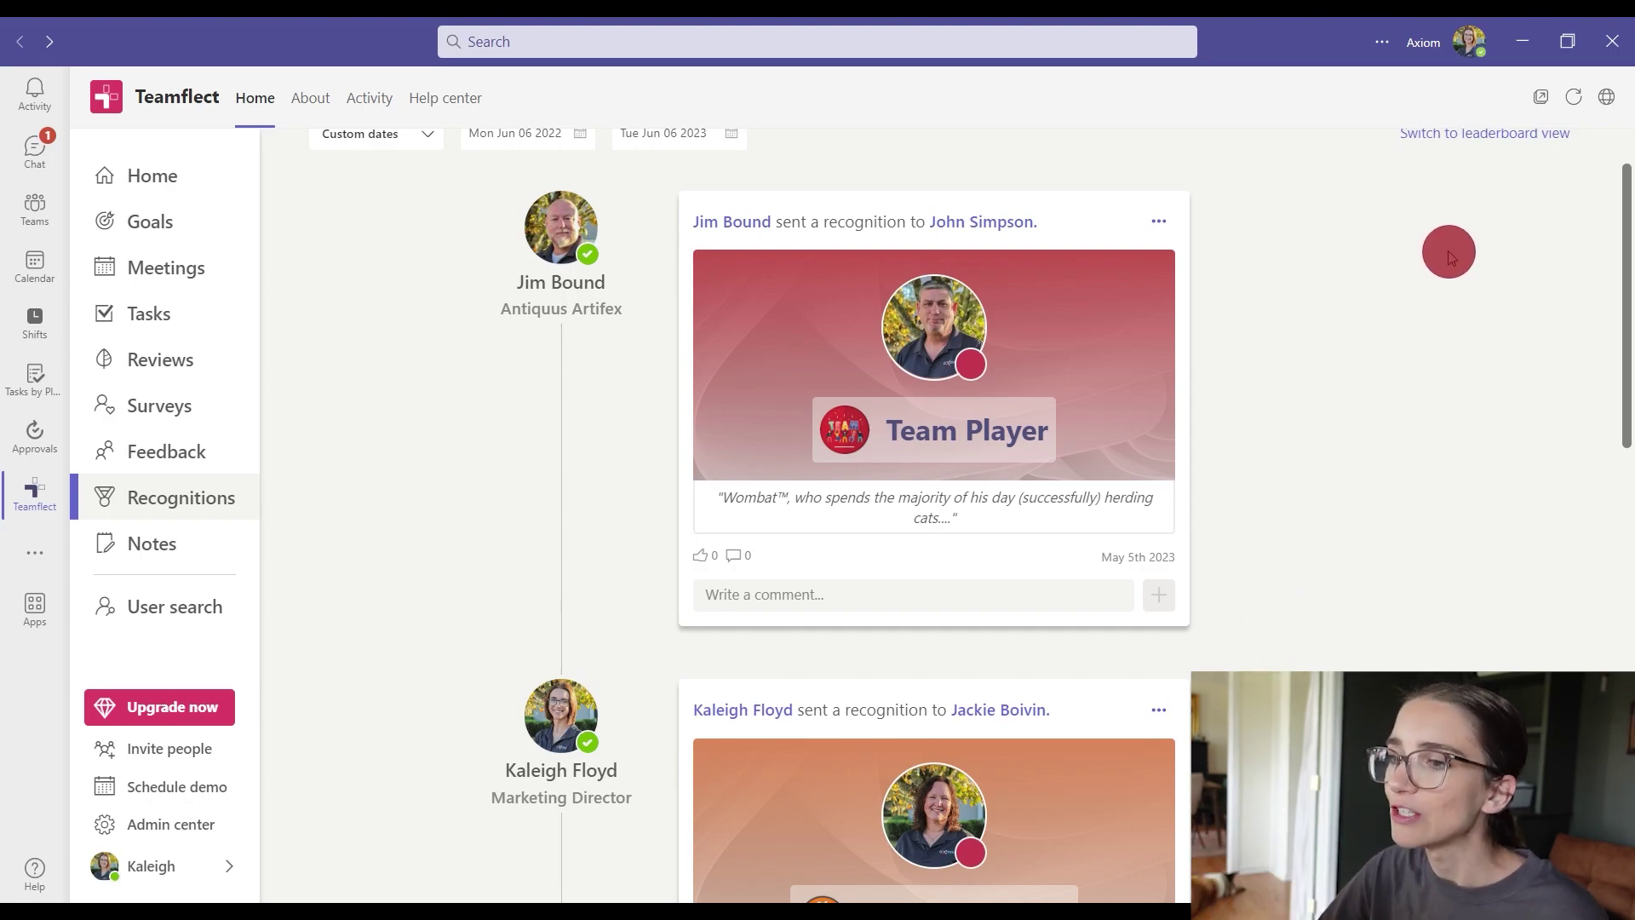
scroll(1451, 247, up, 1)
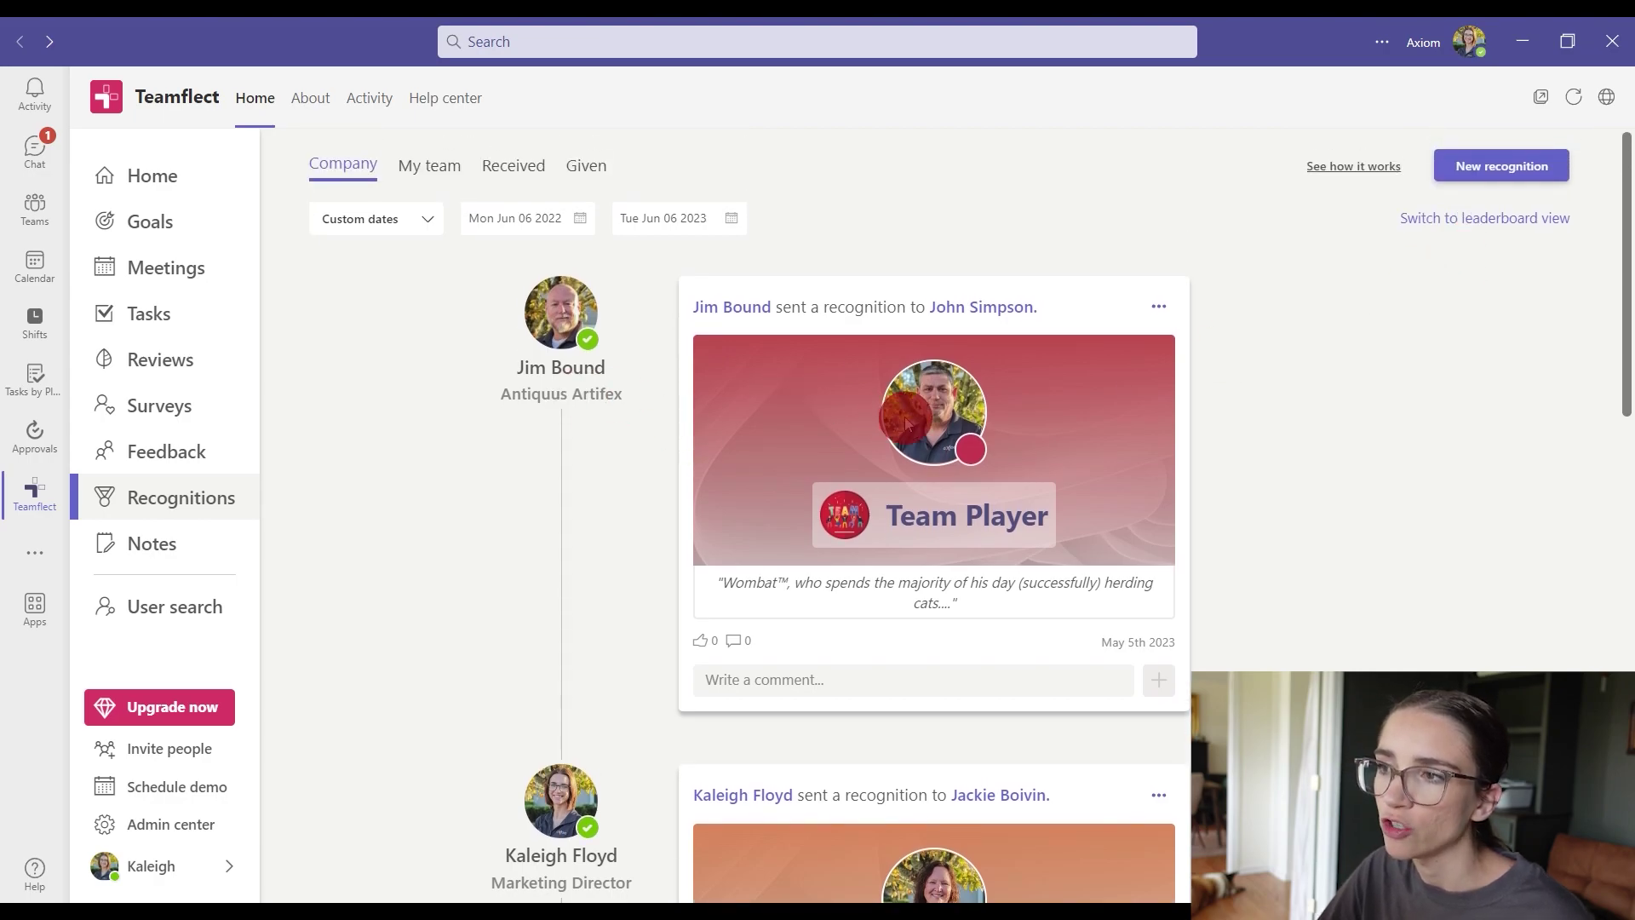
scroll(913, 423, down, 3)
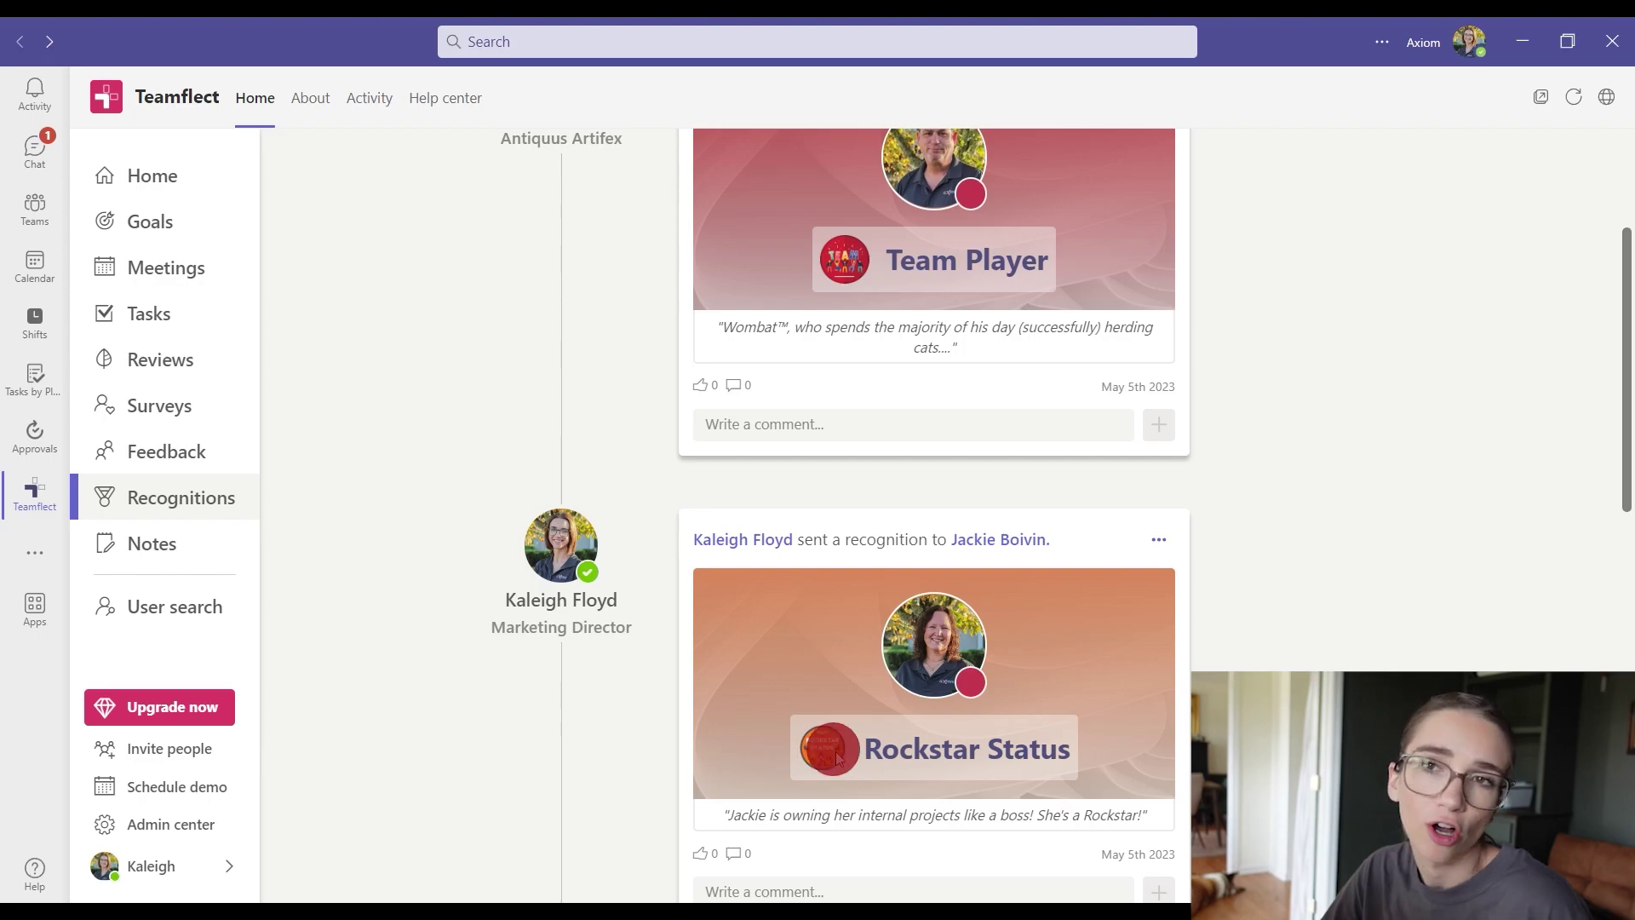
scroll(915, 755, up, 2)
scroll(914, 755, up, 1)
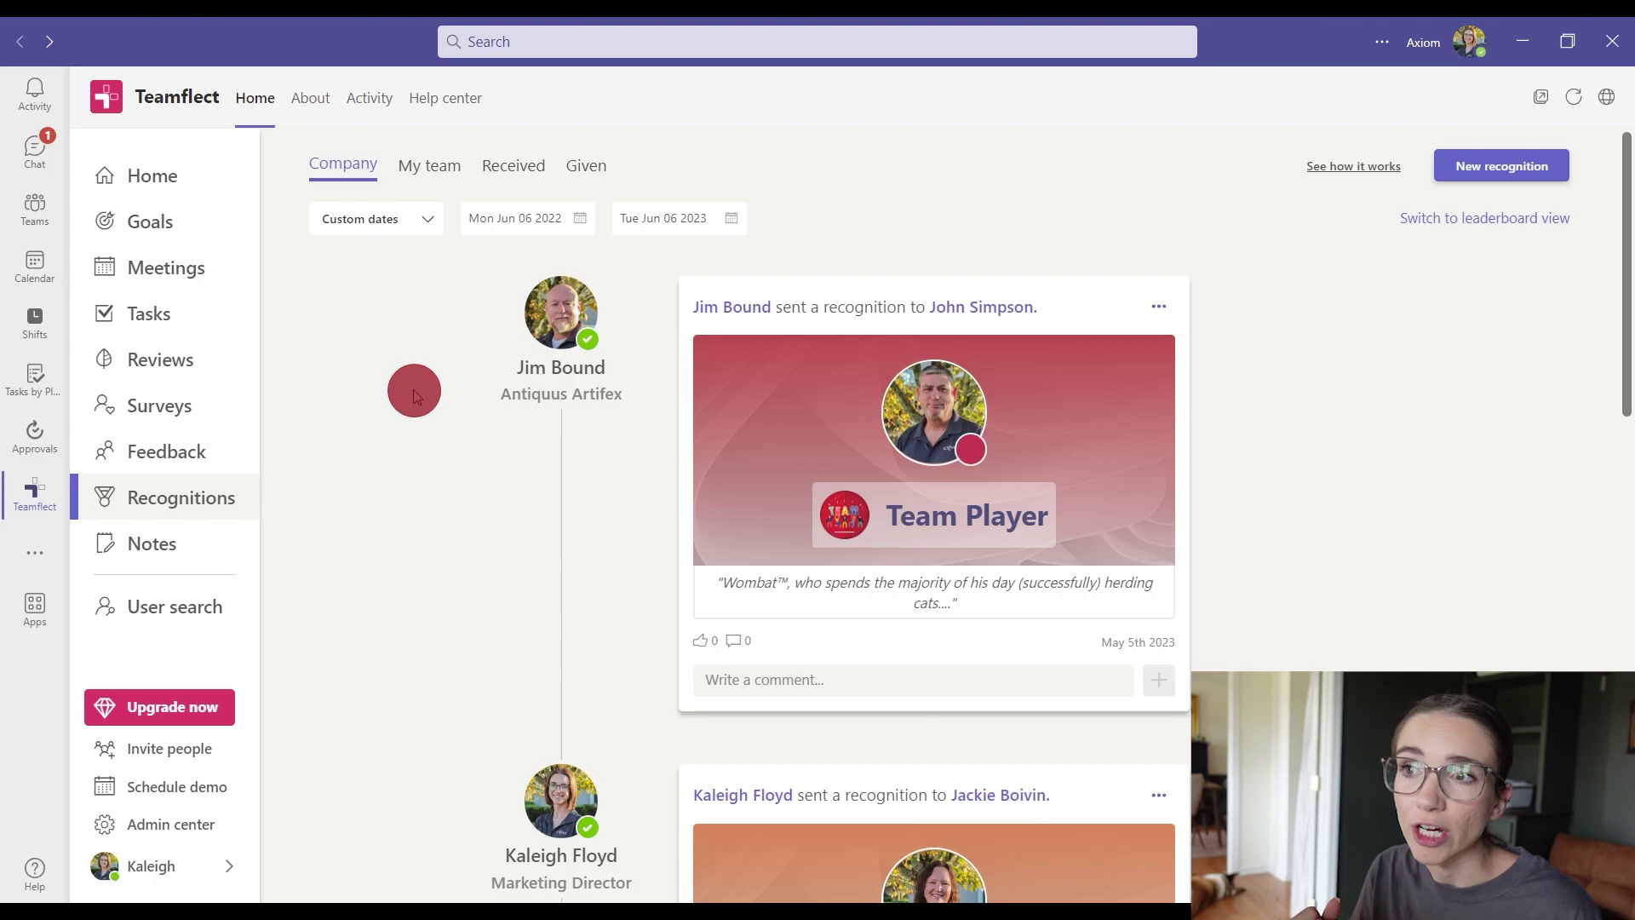
click(116, 541)
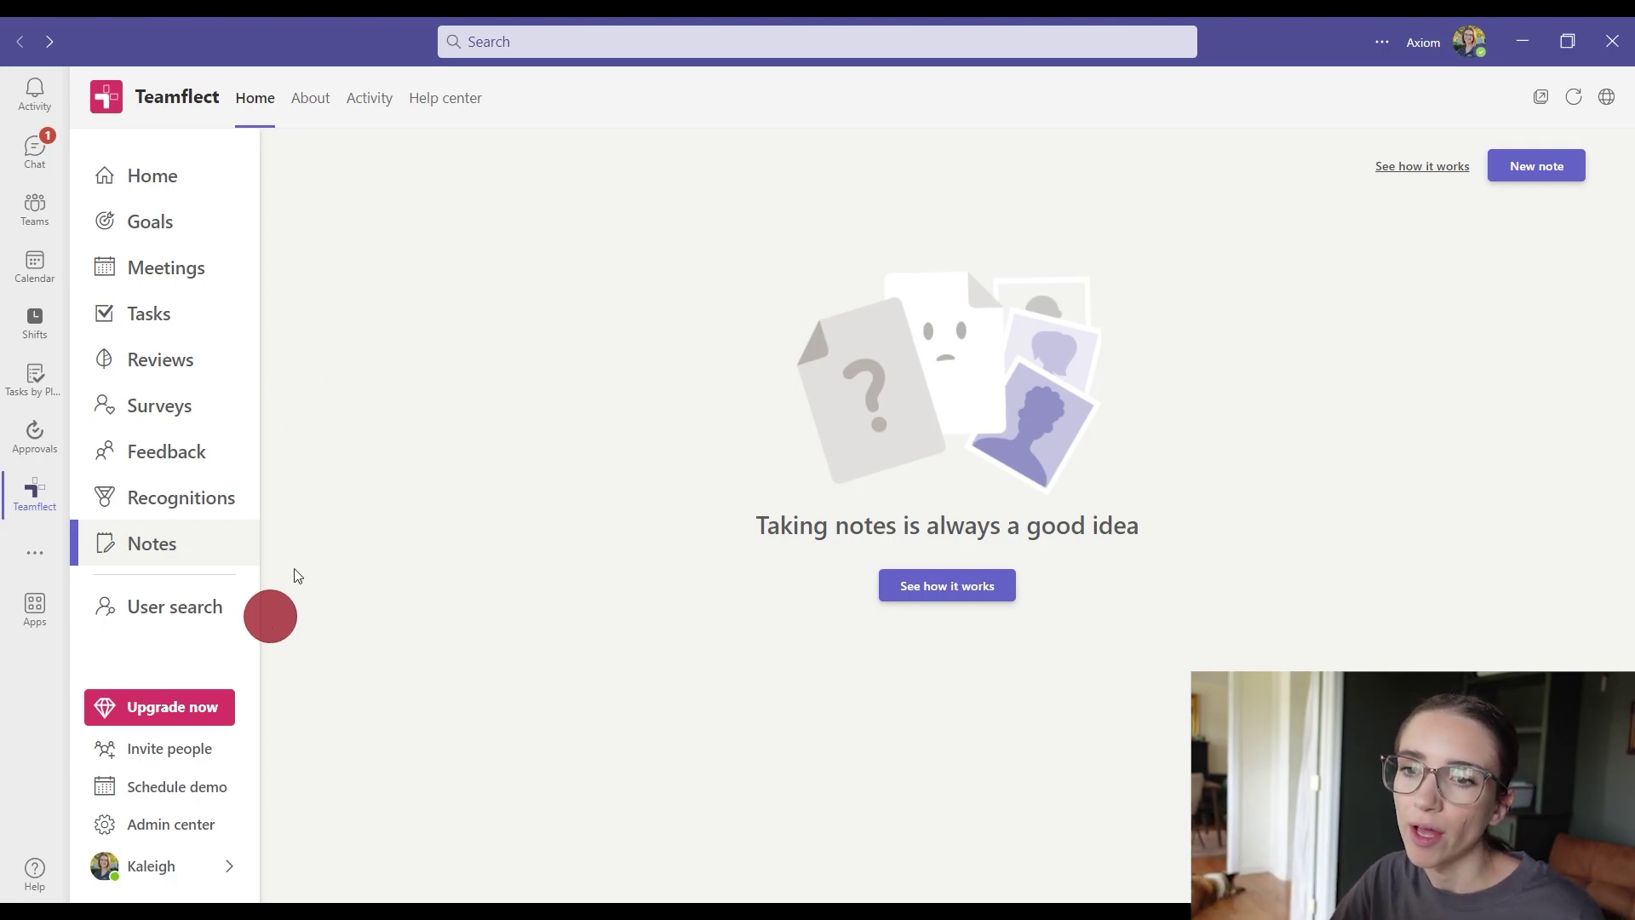
Step: Find a colleague by name with the user search and open their profile page
click(162, 617)
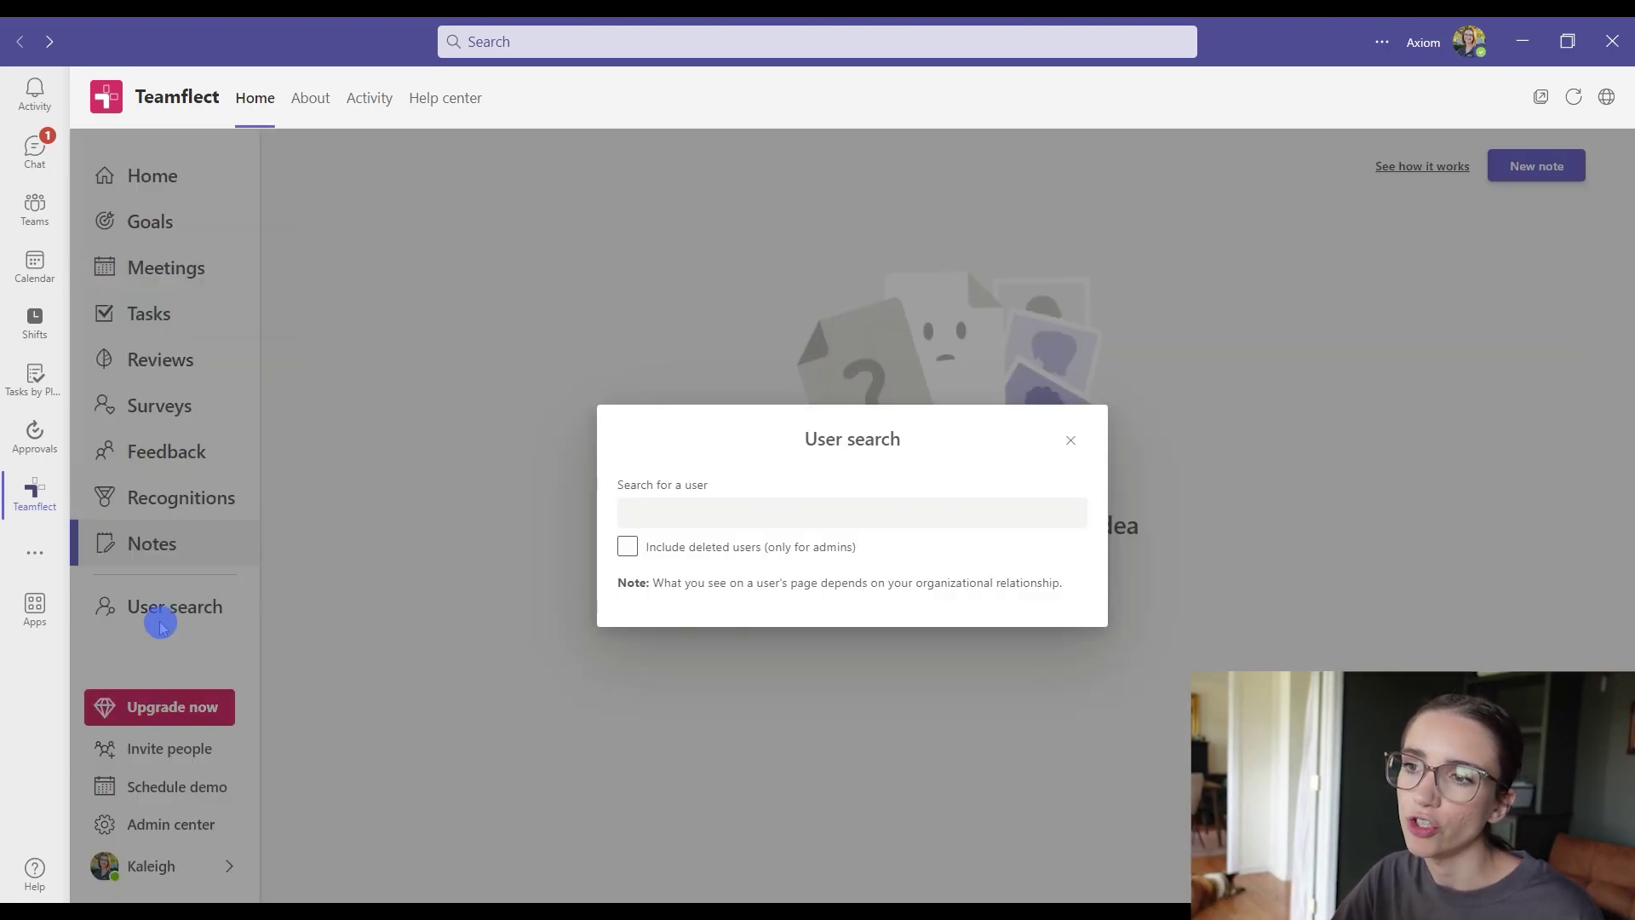
click(753, 515)
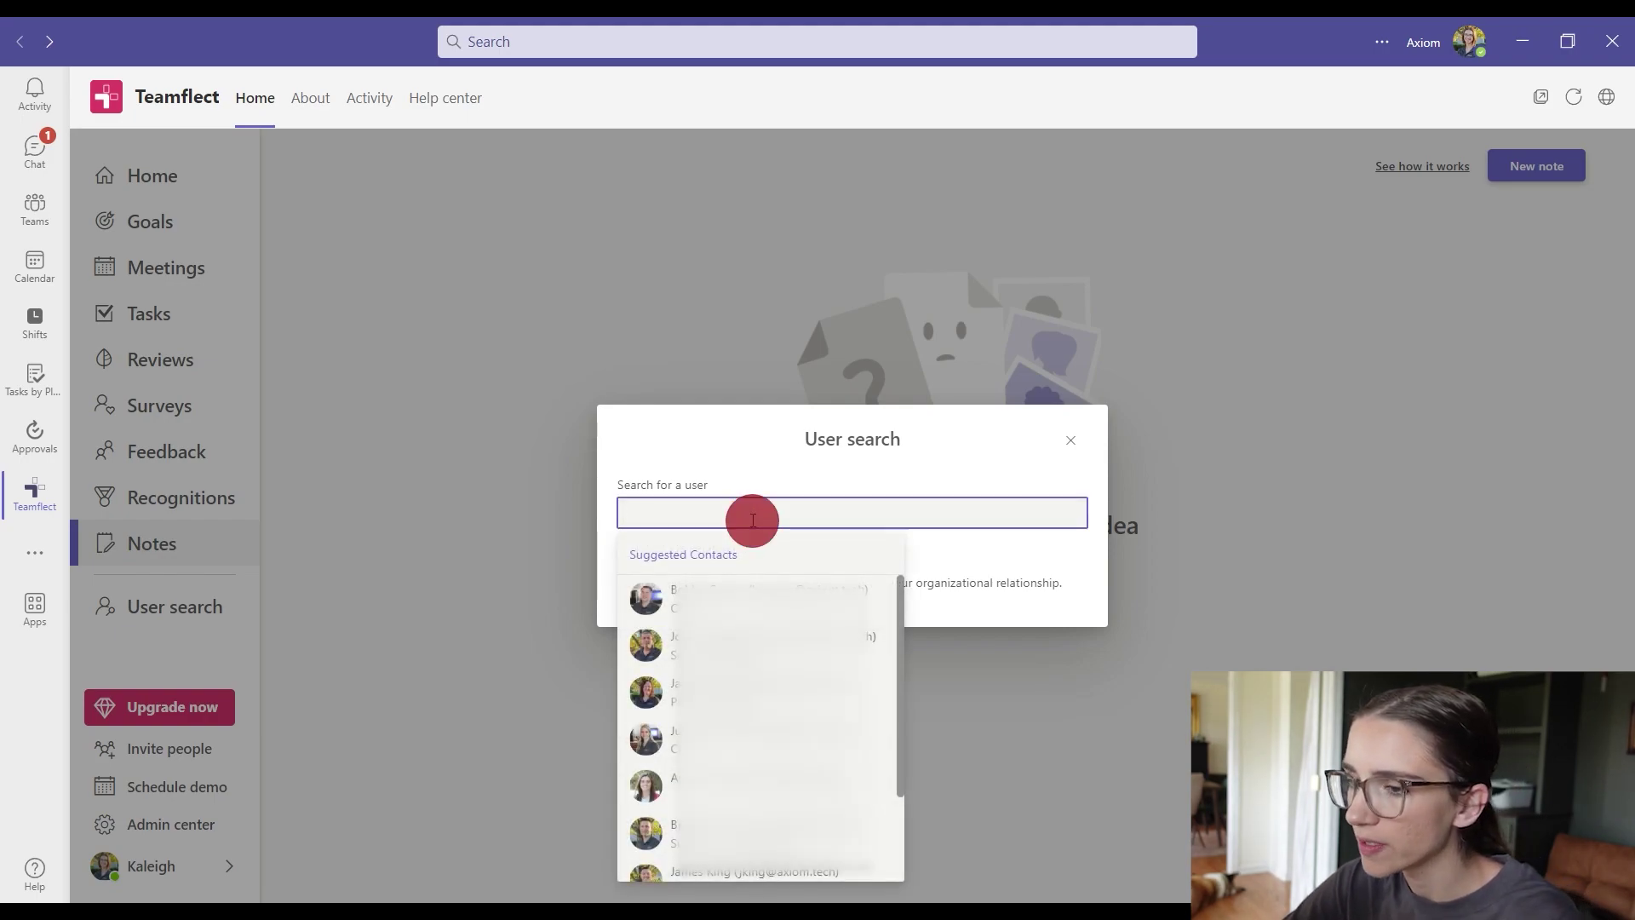
text(ka)
key(BackSpace)
key(BackSpace)
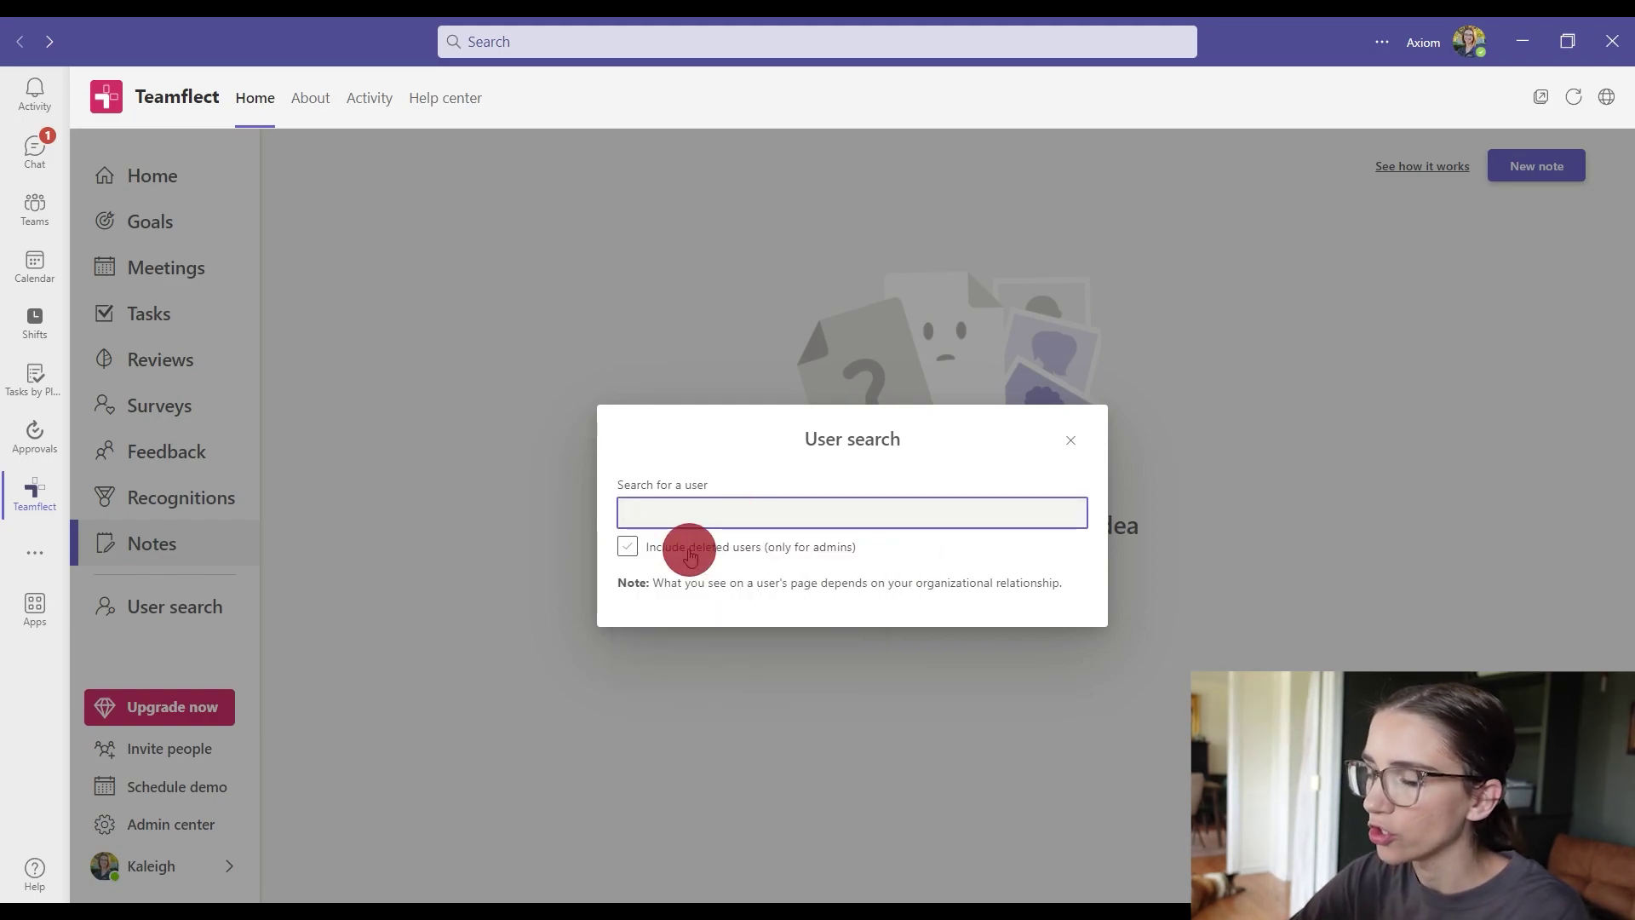
text(jack)
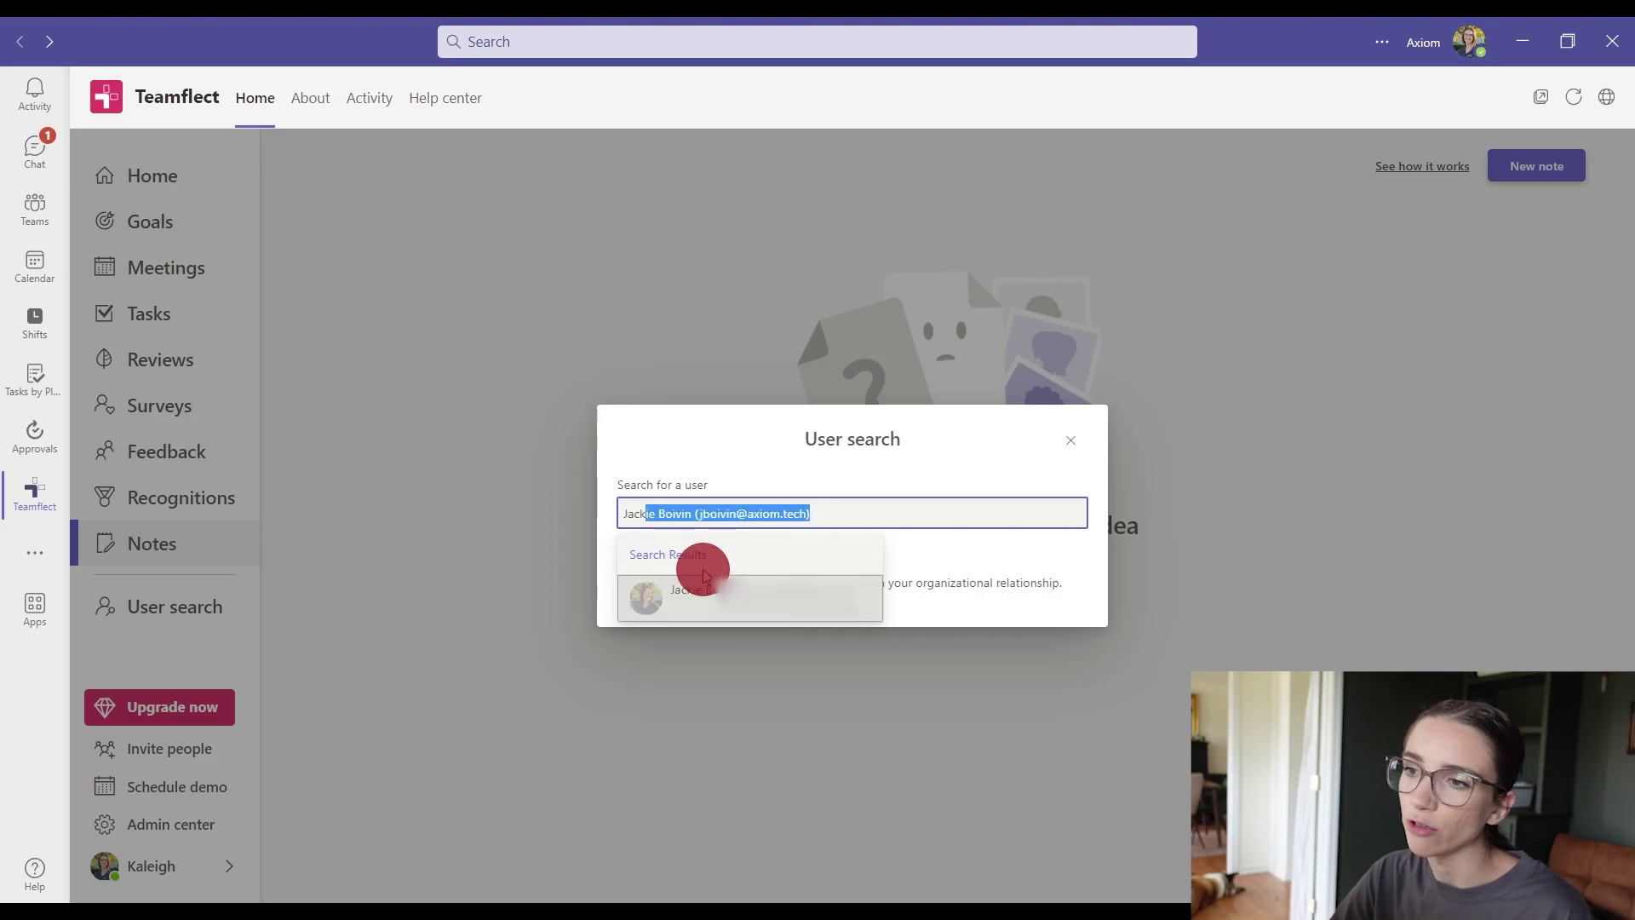
click(703, 605)
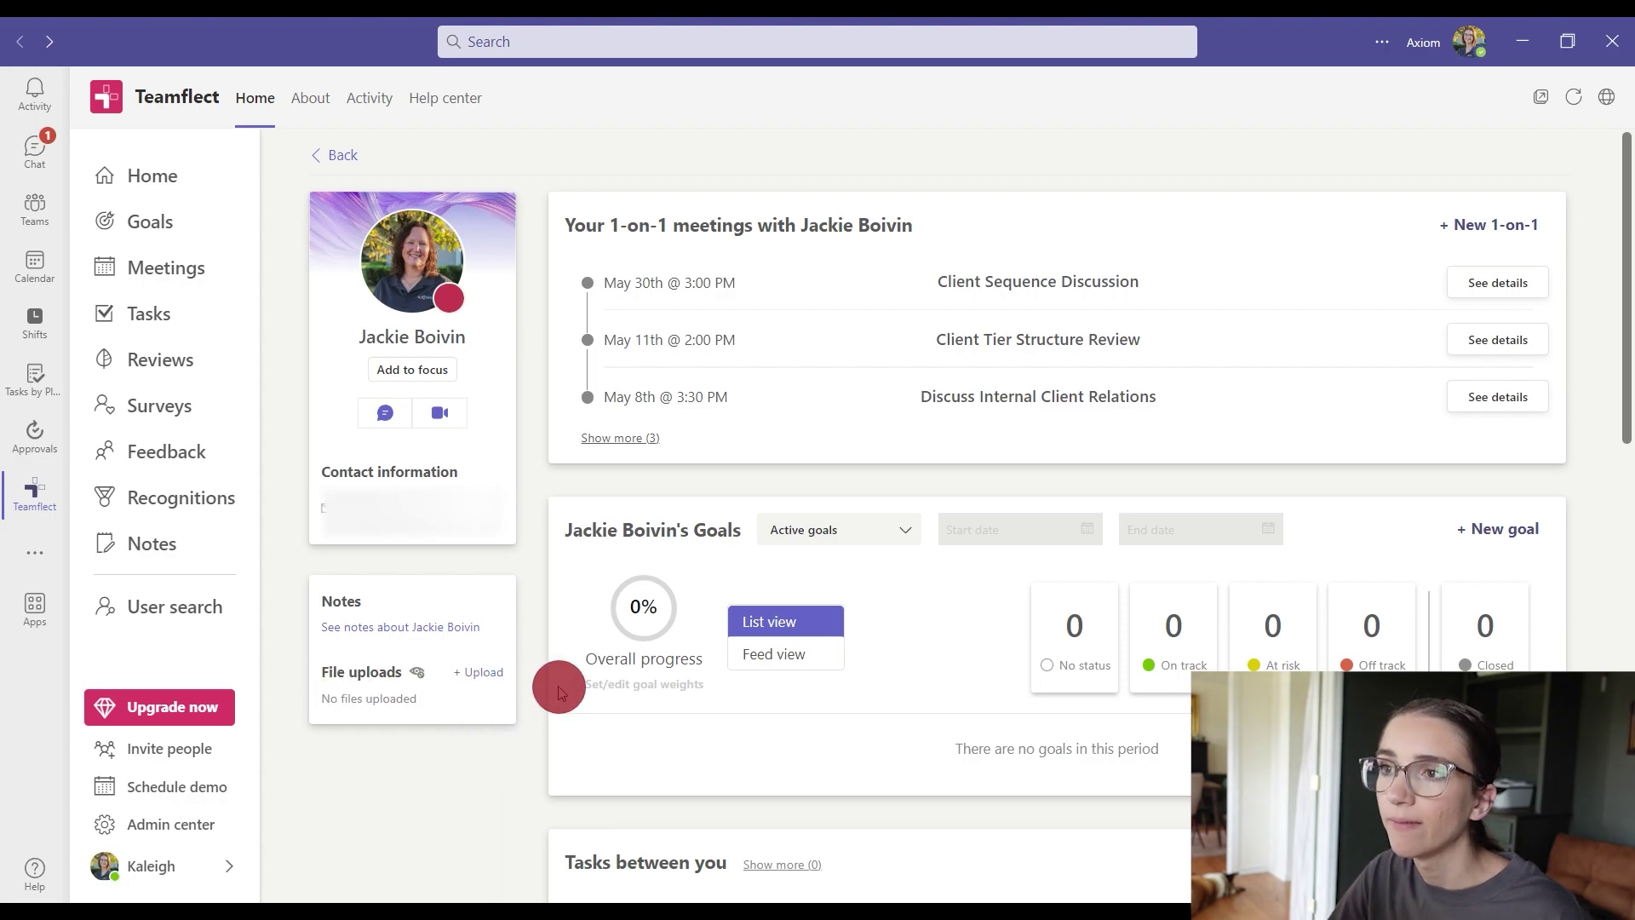
Step: Expand the 1-on-1 meetings shared with the colleague and examine their goals, tasks, reviews, surveys, feedback and recognitions
click(620, 438)
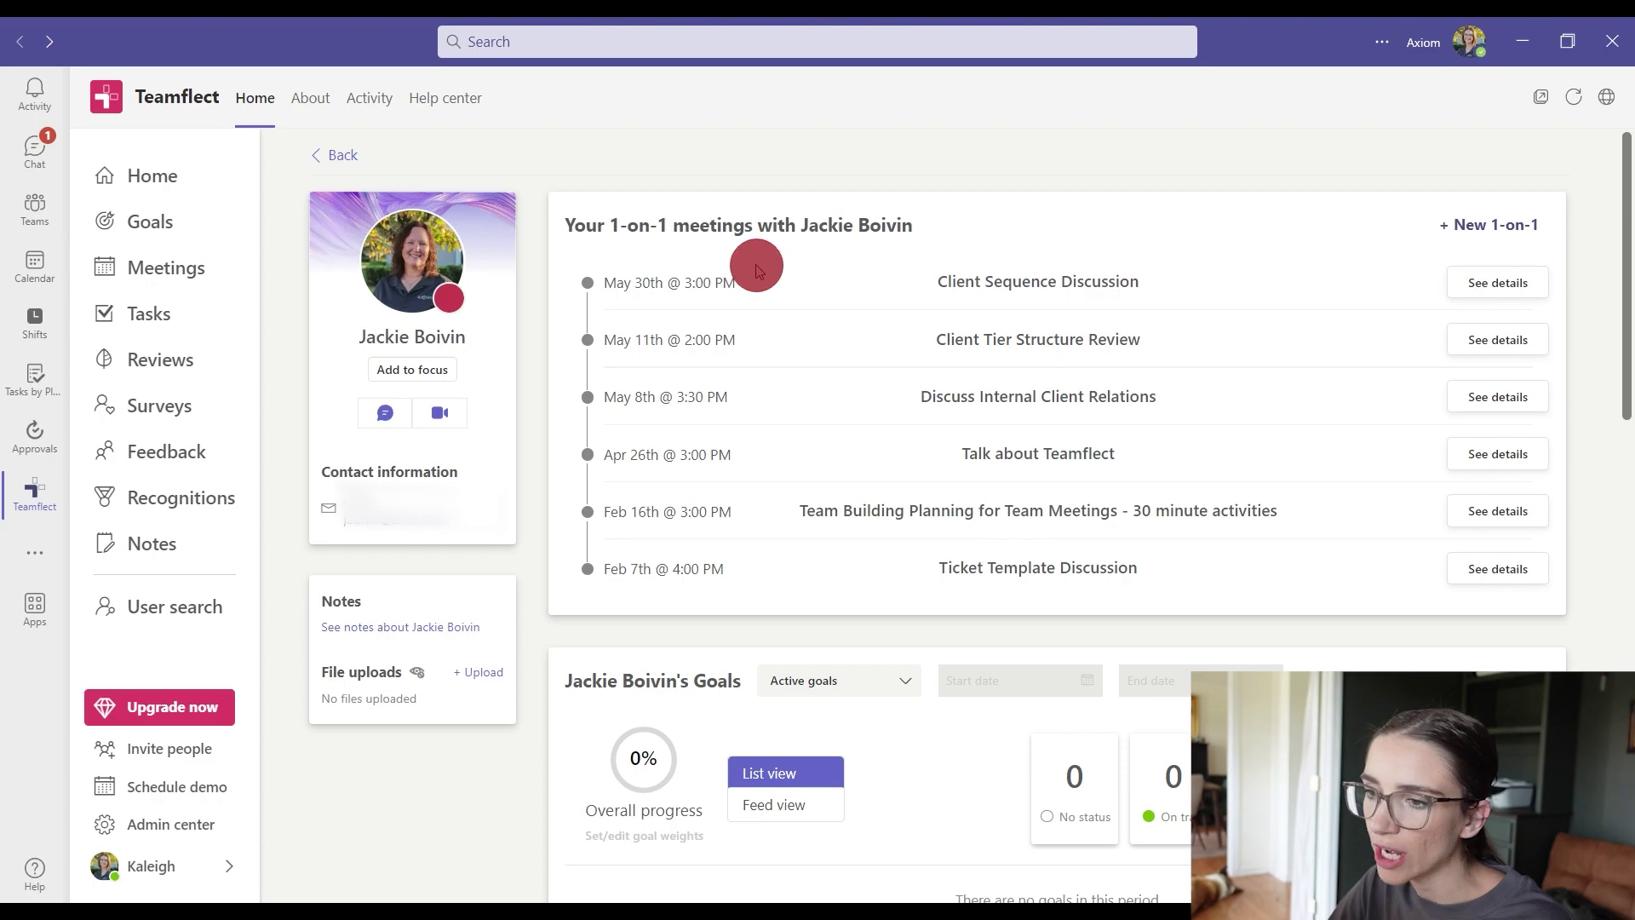
scroll(886, 261, down, 2)
scroll(886, 261, down, 3)
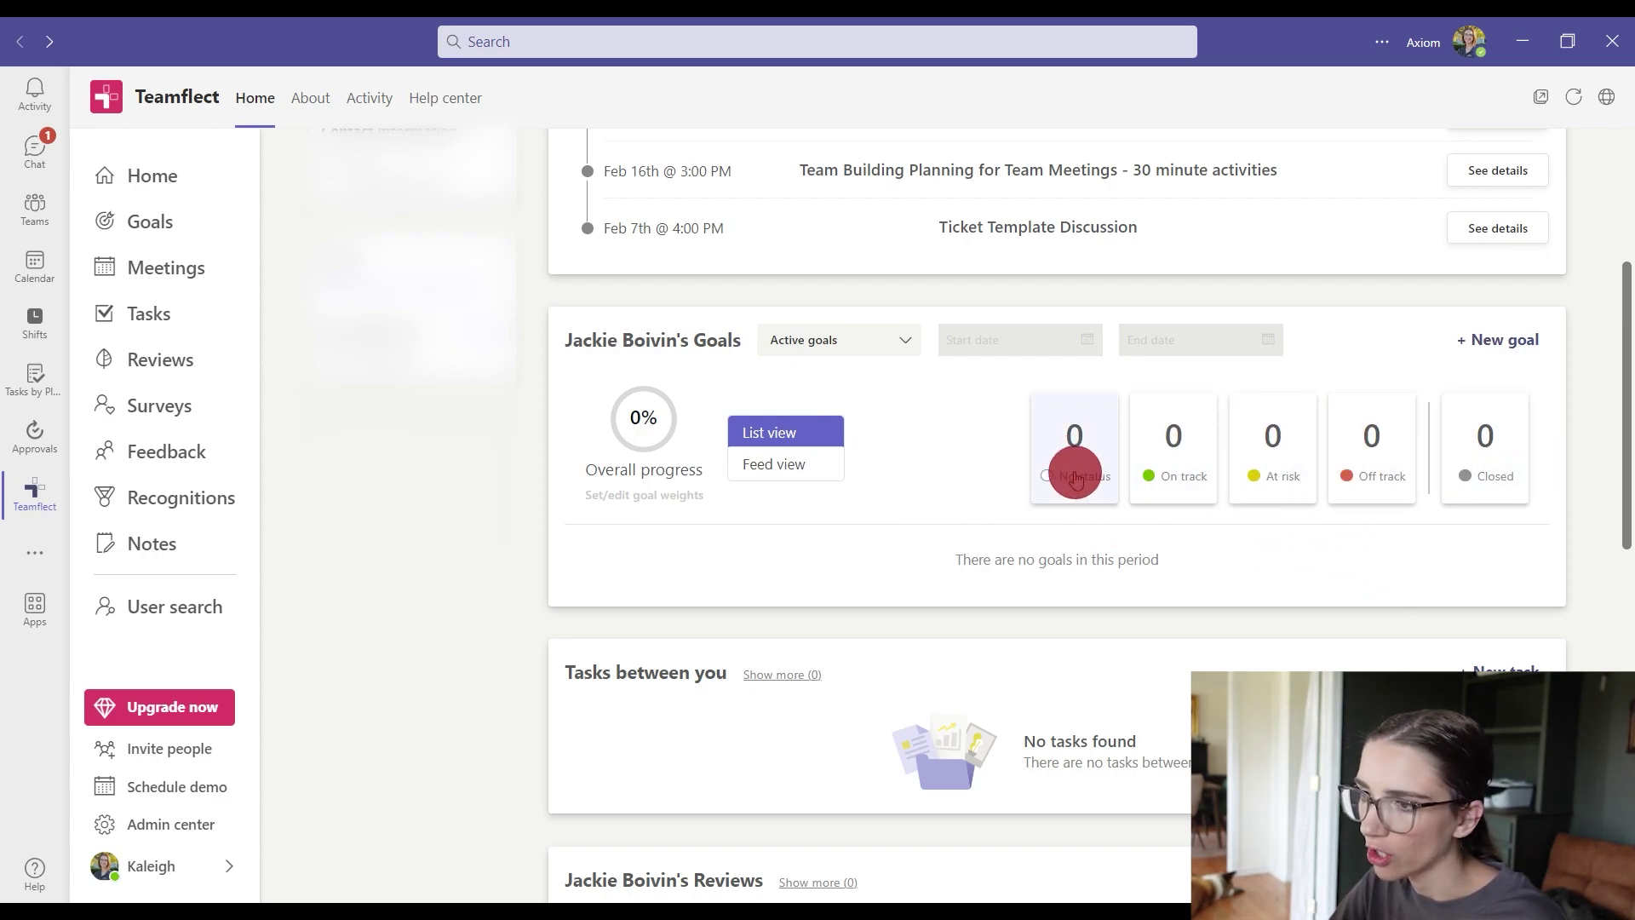
scroll(1073, 468, down, 1)
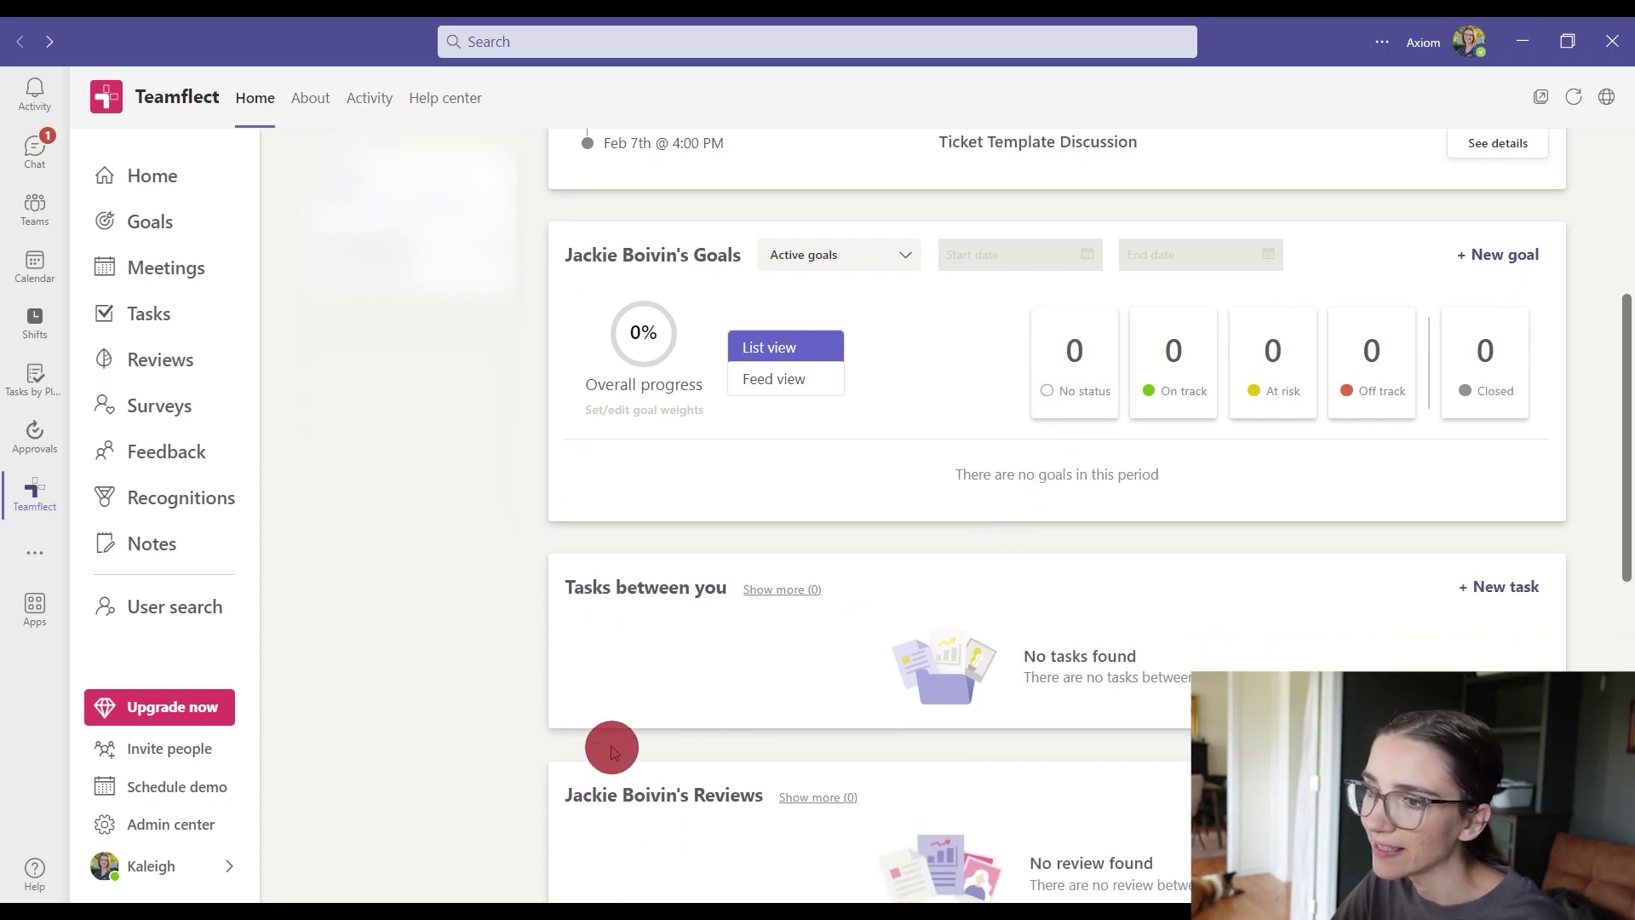
scroll(1305, 658, down, 2)
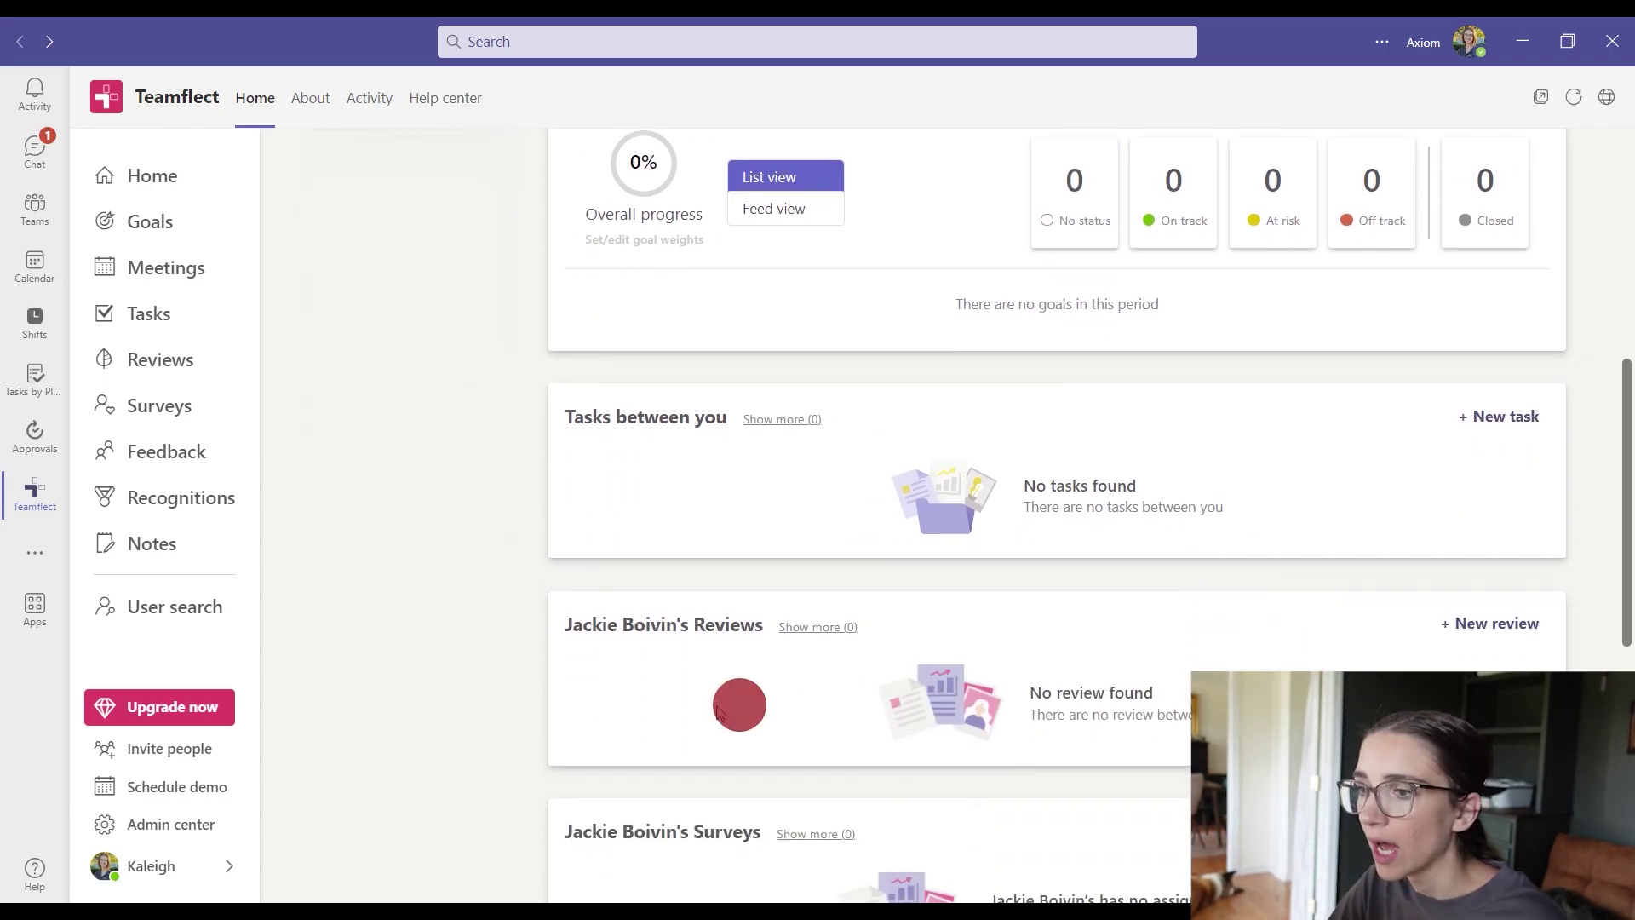
scroll(1184, 681, down, 1)
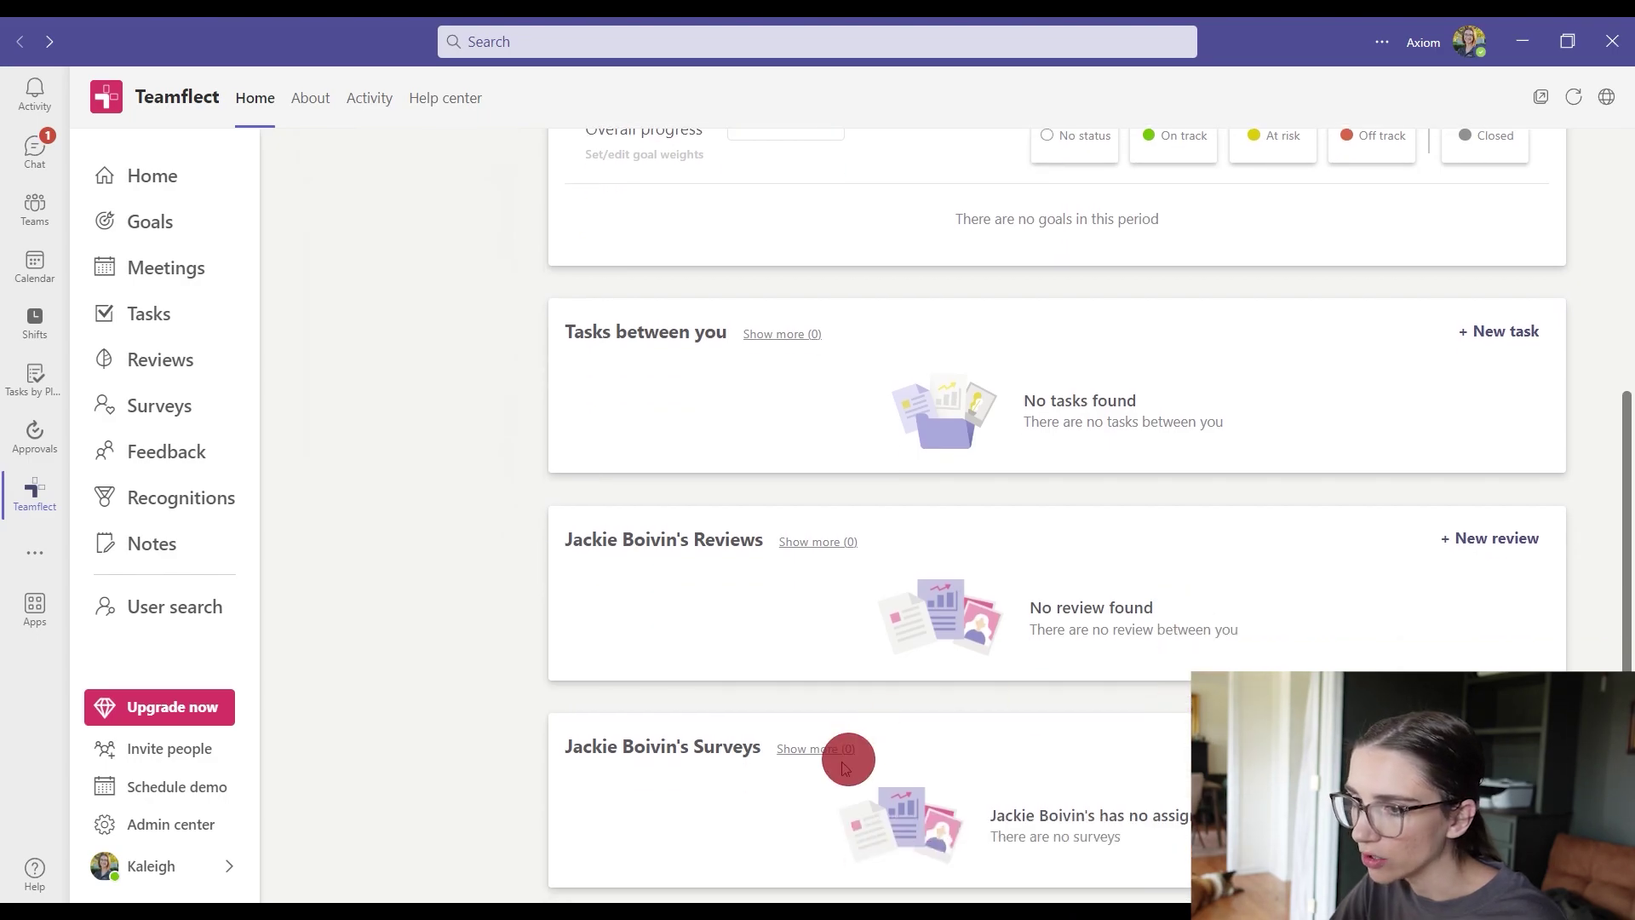
scroll(847, 762, down, 5)
scroll(847, 767, down, 2)
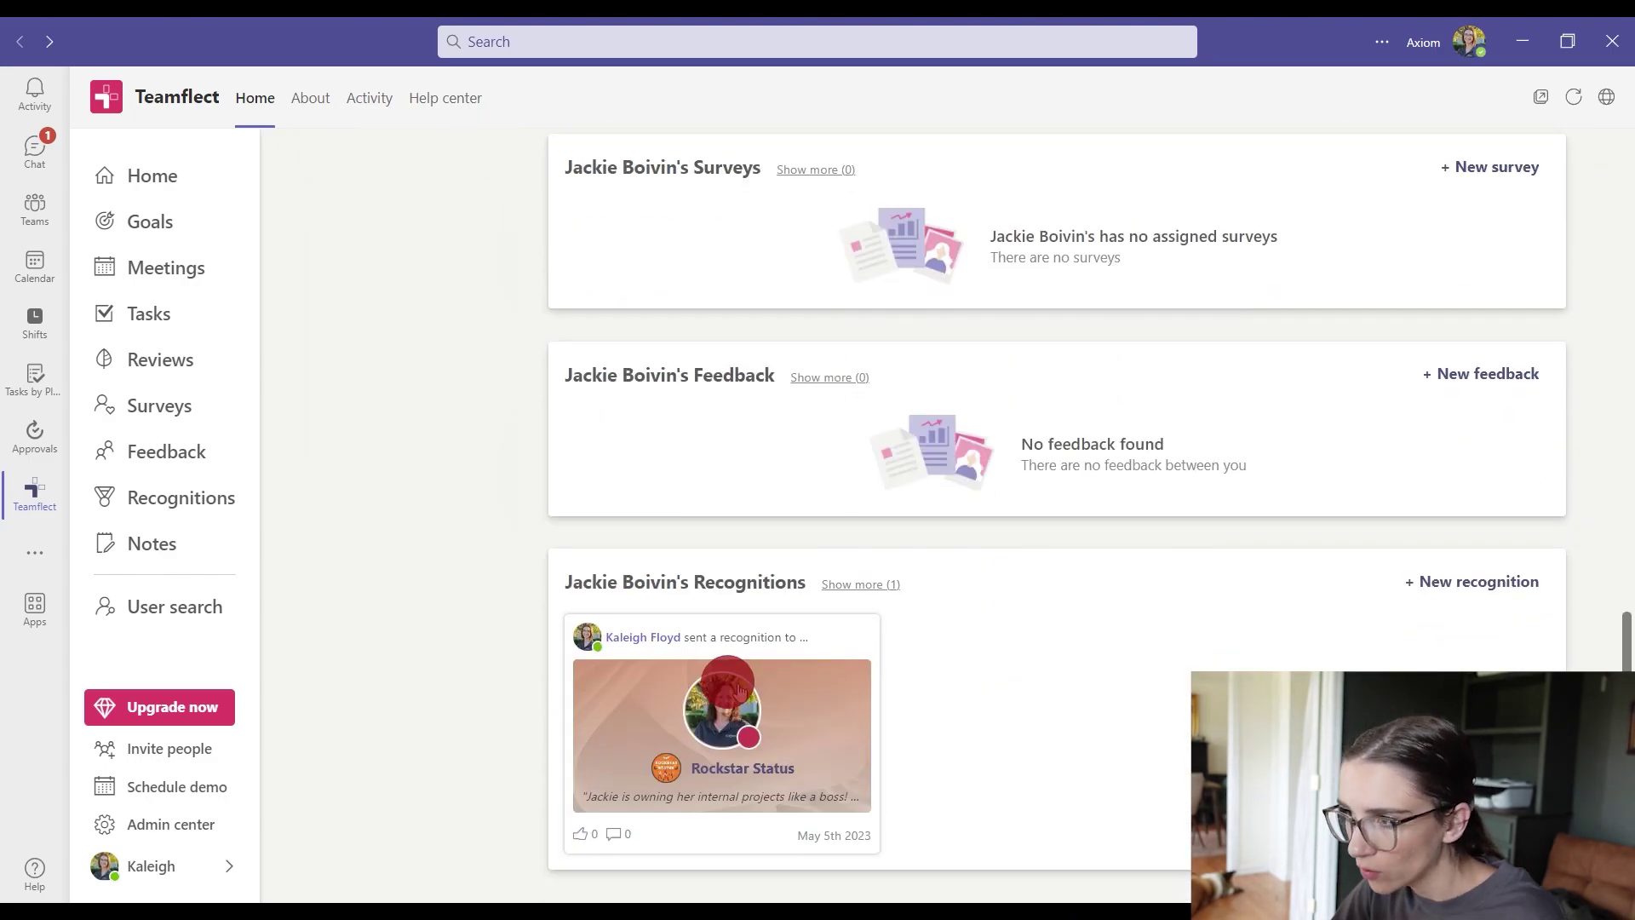
scroll(1023, 684, up, 15)
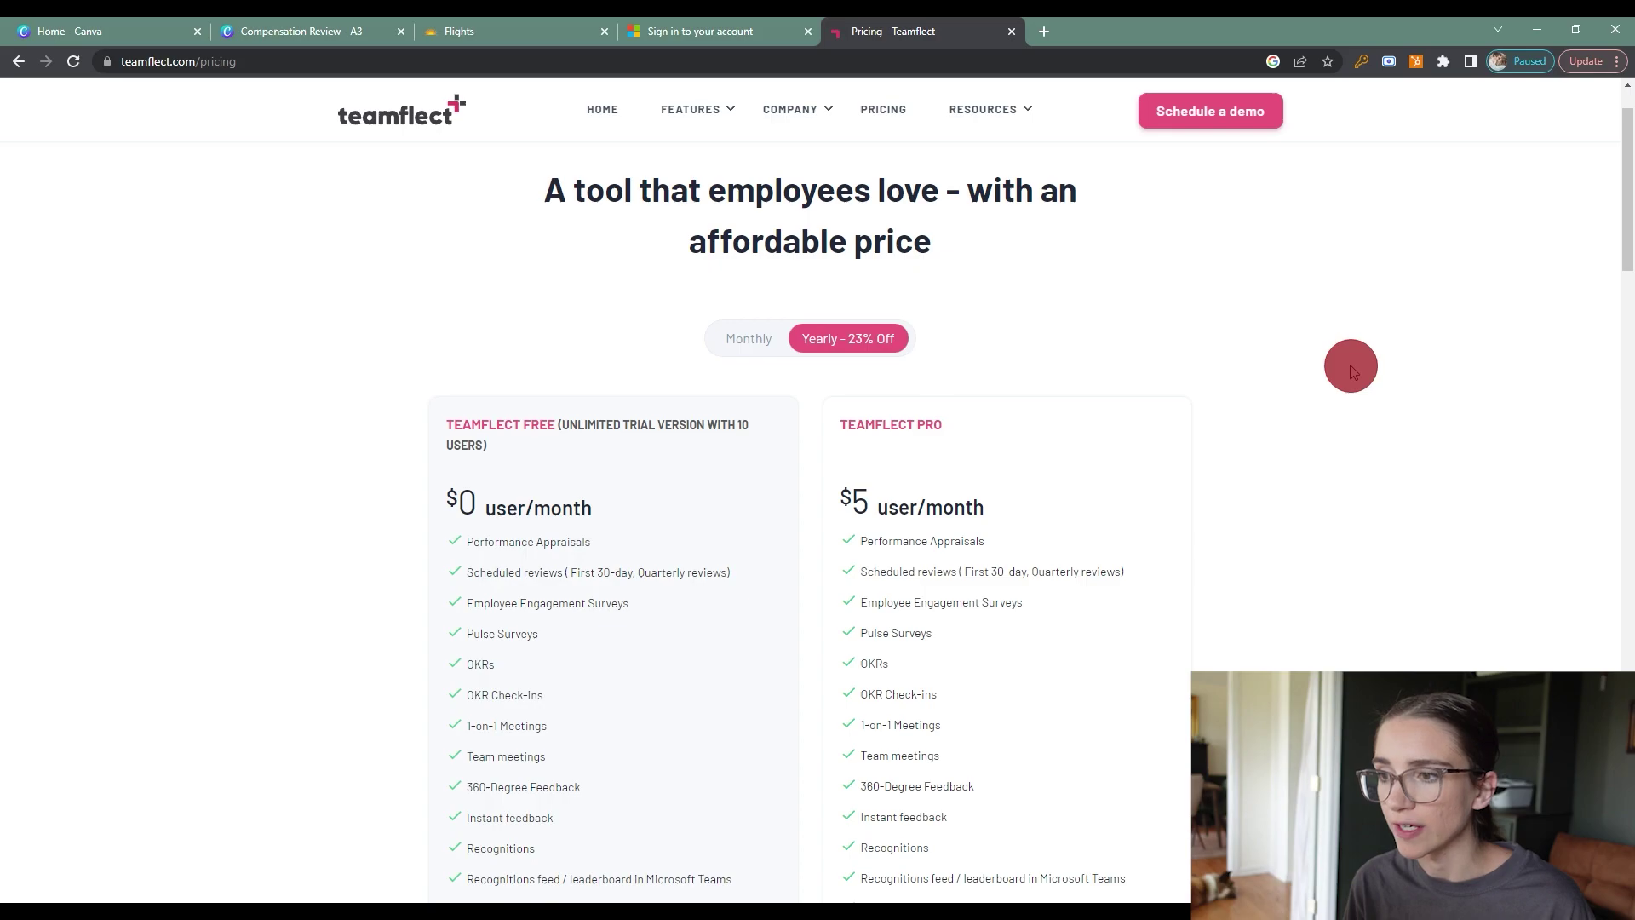
Step: Compare the features included in the Teamflect Free and Teamflect Pro plans on the pricing page
scroll(1353, 371, down, 2)
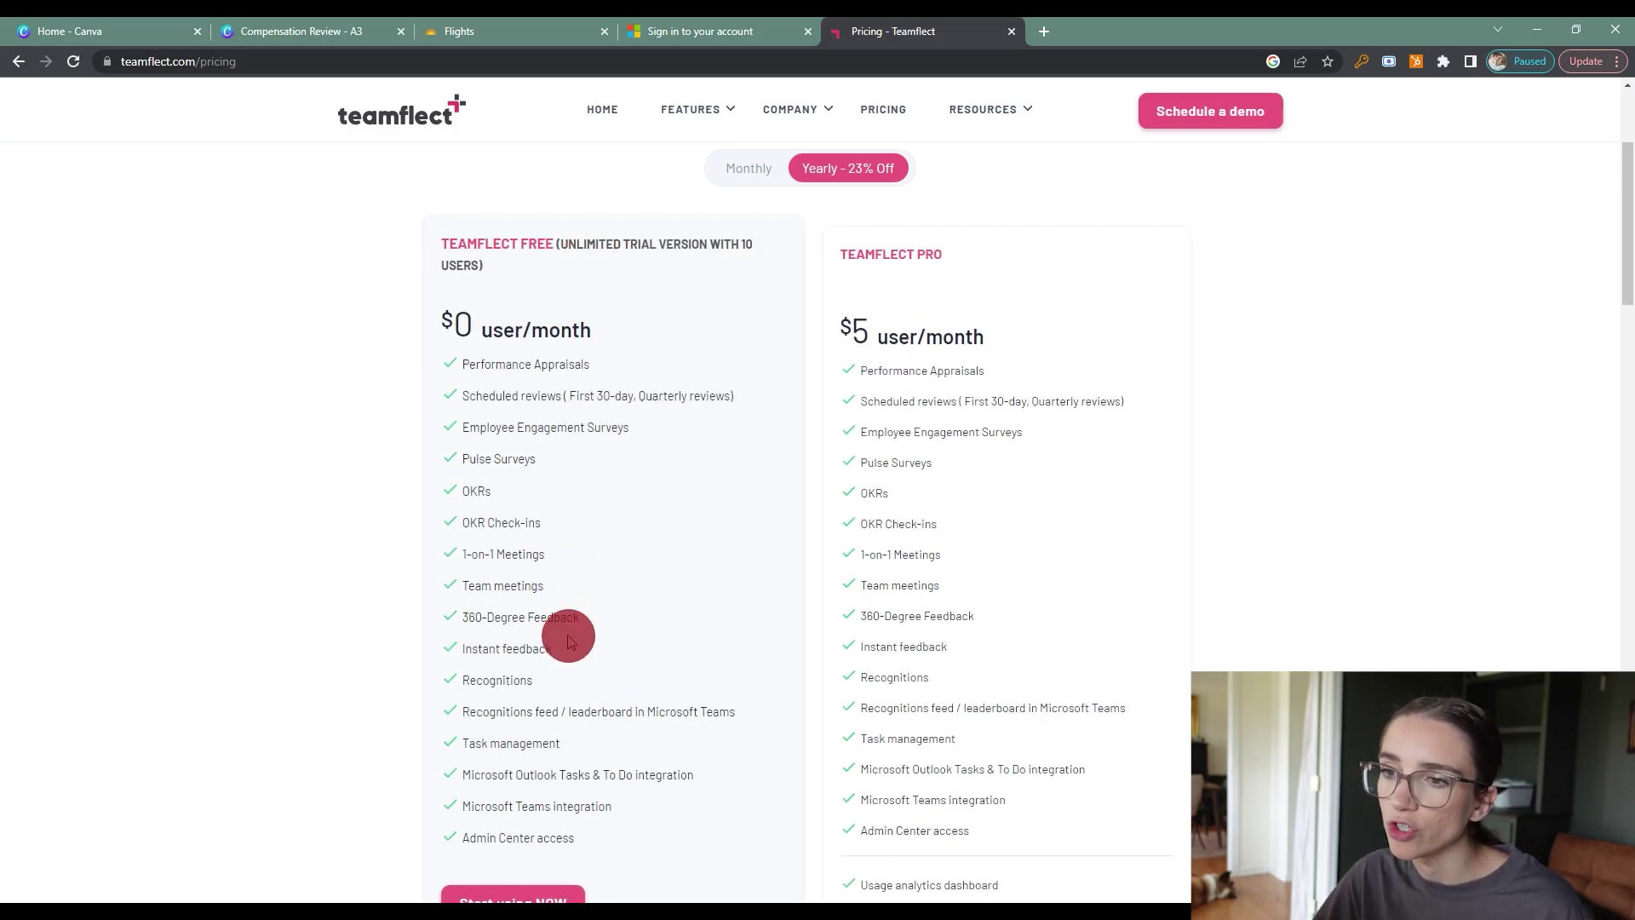
scroll(568, 643, down, 1)
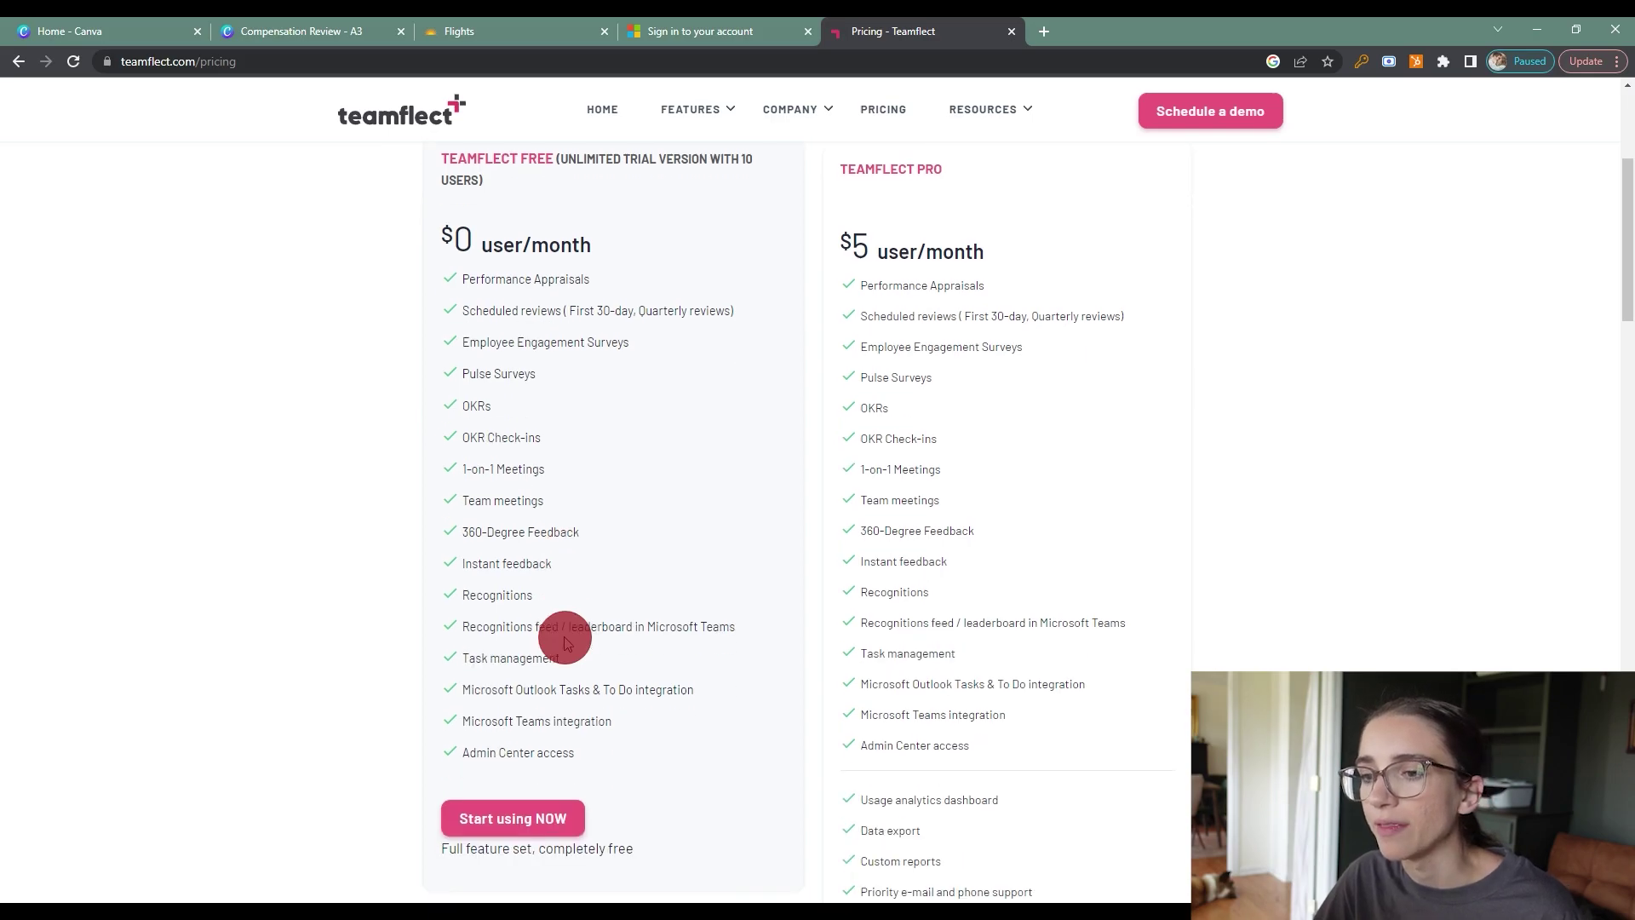